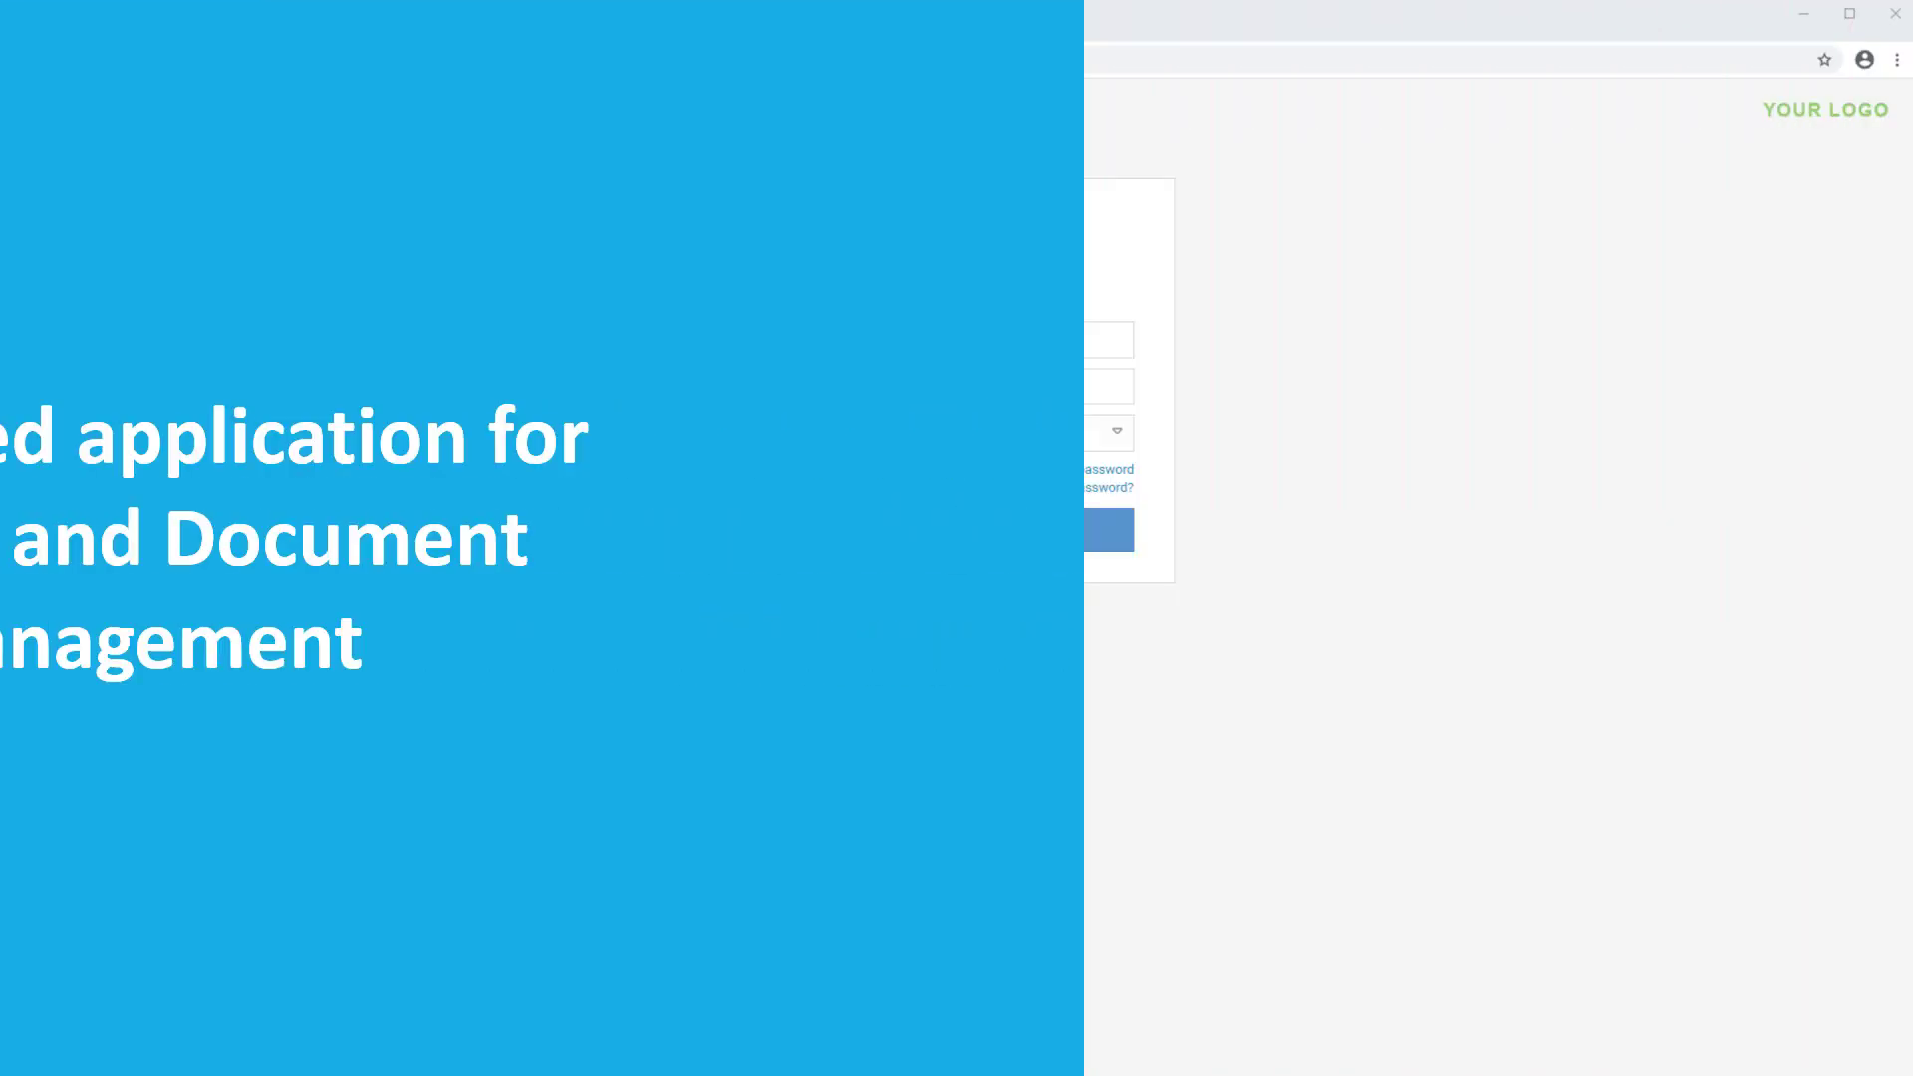
Log in to CWA SmartProcess from the start page
{"action": "left_click", "coordinate": [952, 540]}
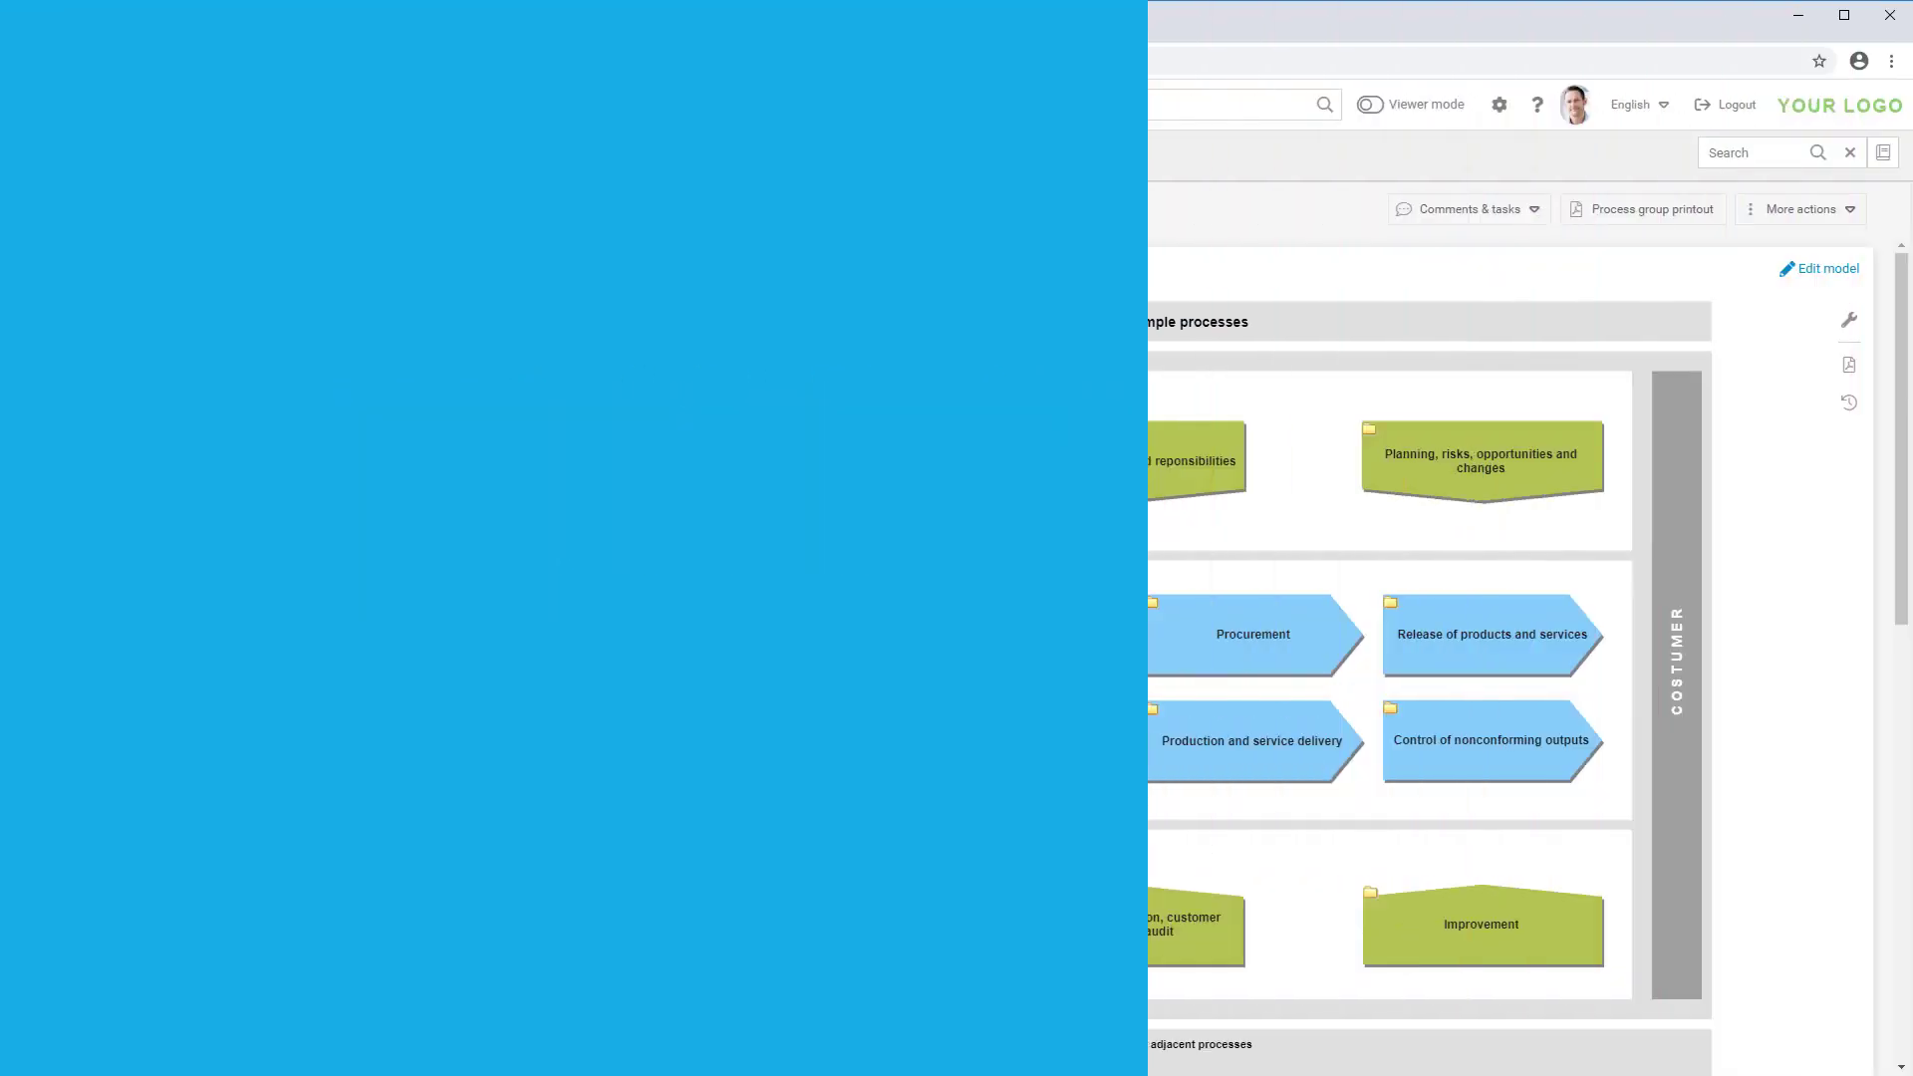
Add a process group named 'Sales' among the core processes and save the map
{"action": "left_click", "coordinate": [1823, 271]}
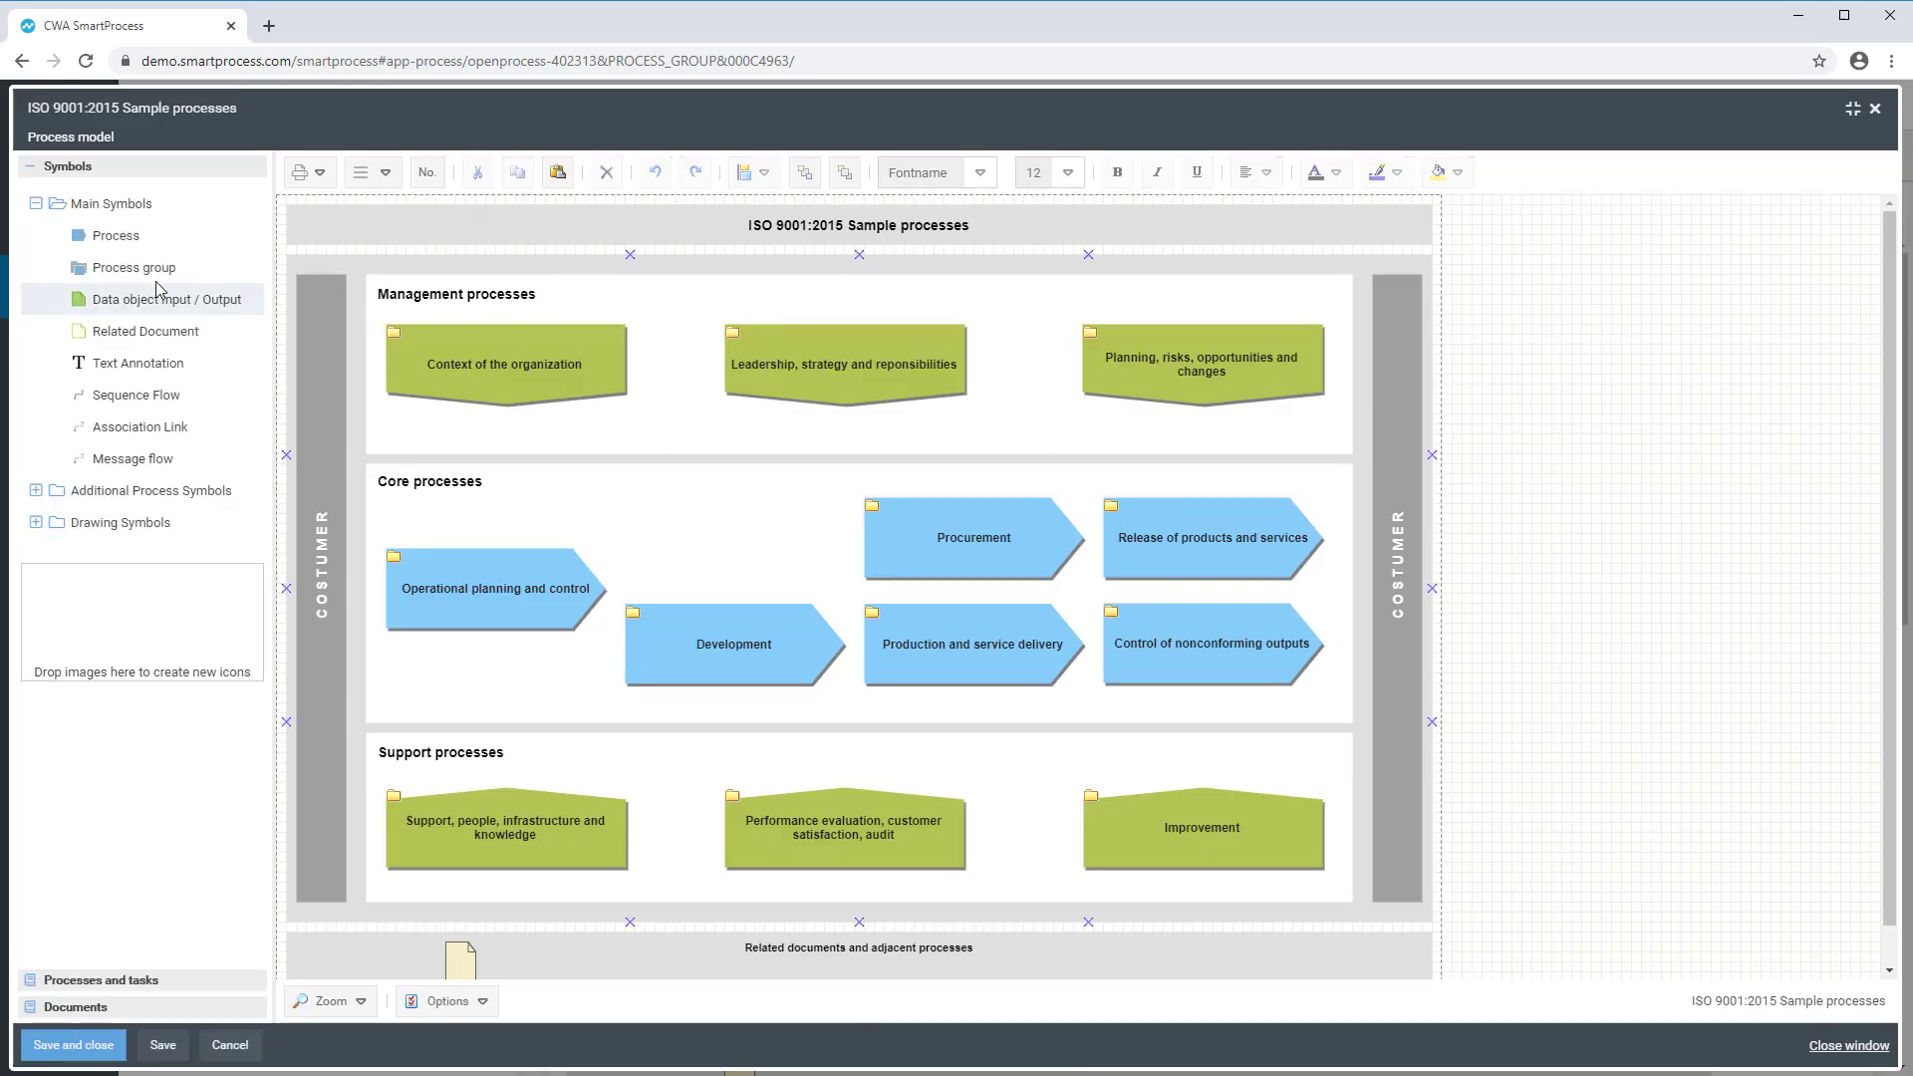
{"action": "left_click_drag", "start_coordinate": [118, 269], "coordinate": [625, 503]}
{"action": "type", "text": "Sales"}
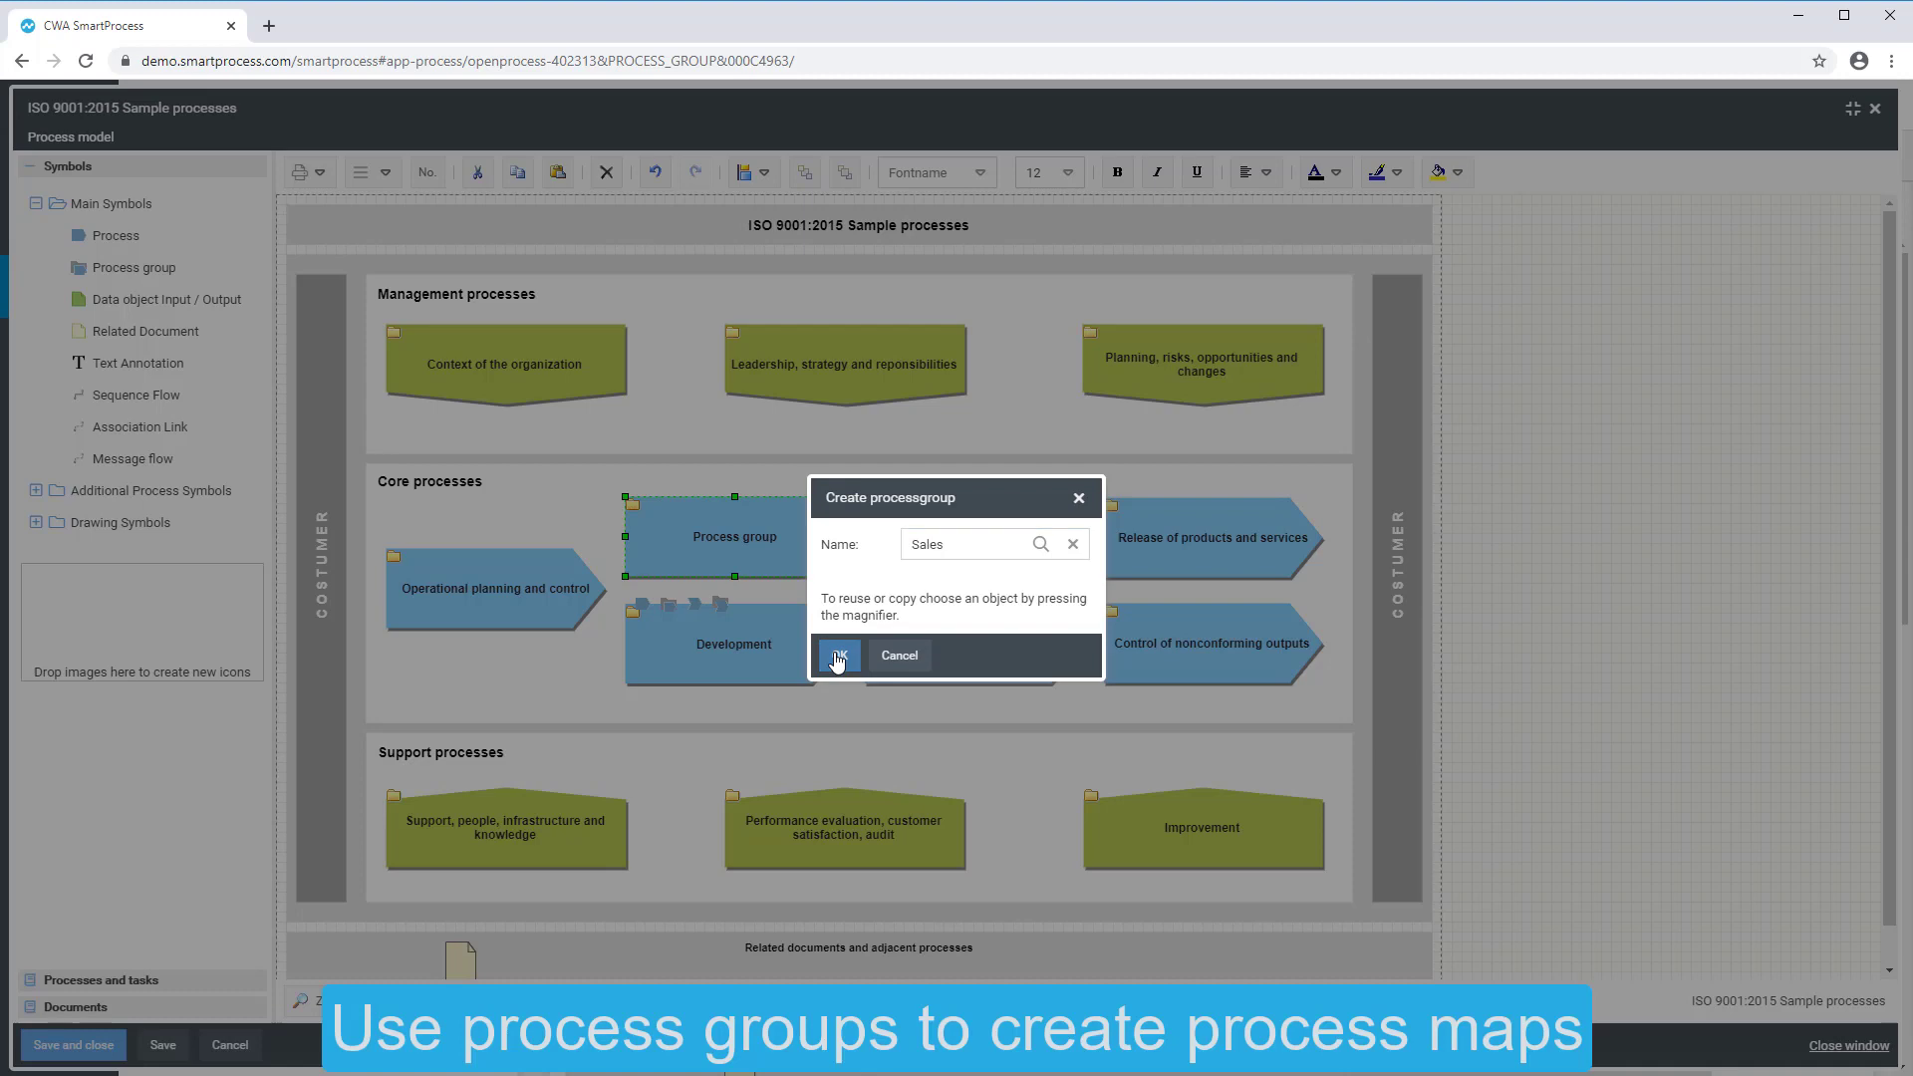
{"action": "left_click", "coordinate": [839, 655]}
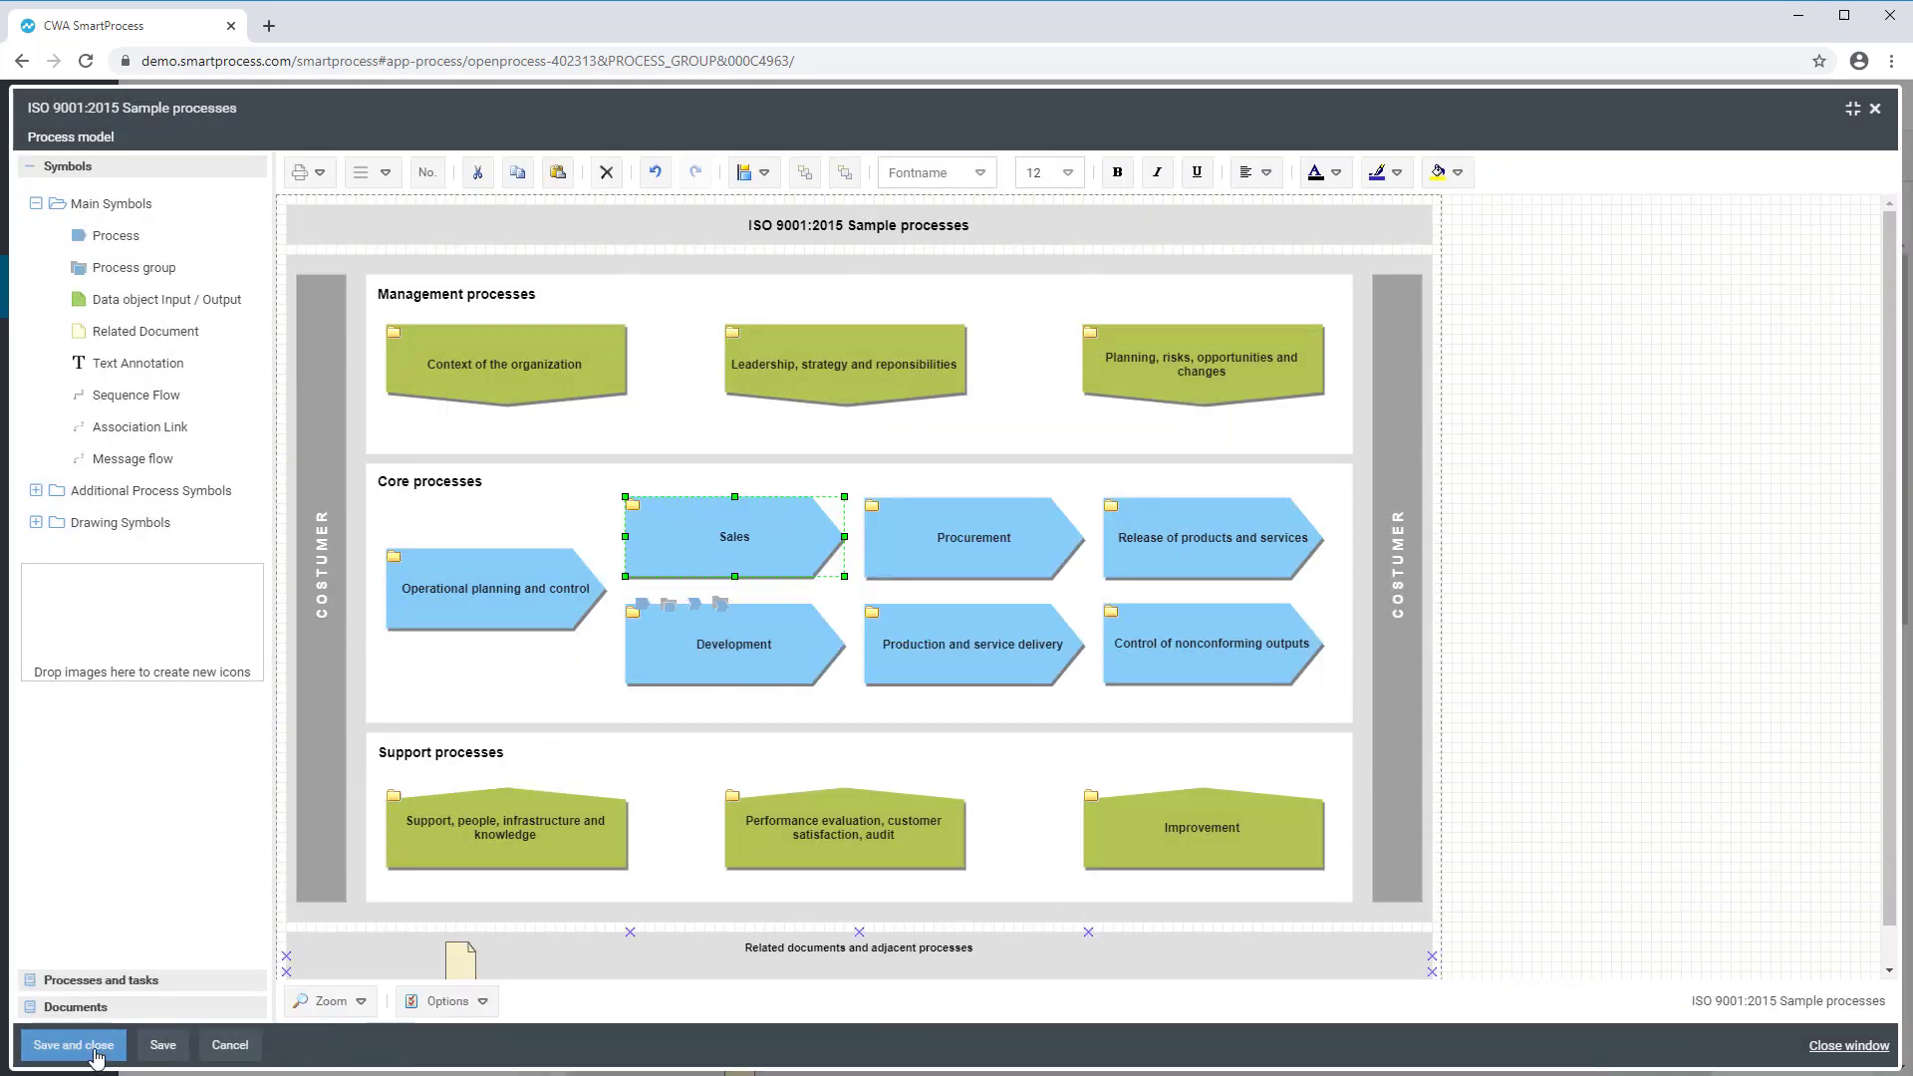
{"action": "left_click", "coordinate": [57, 1042]}
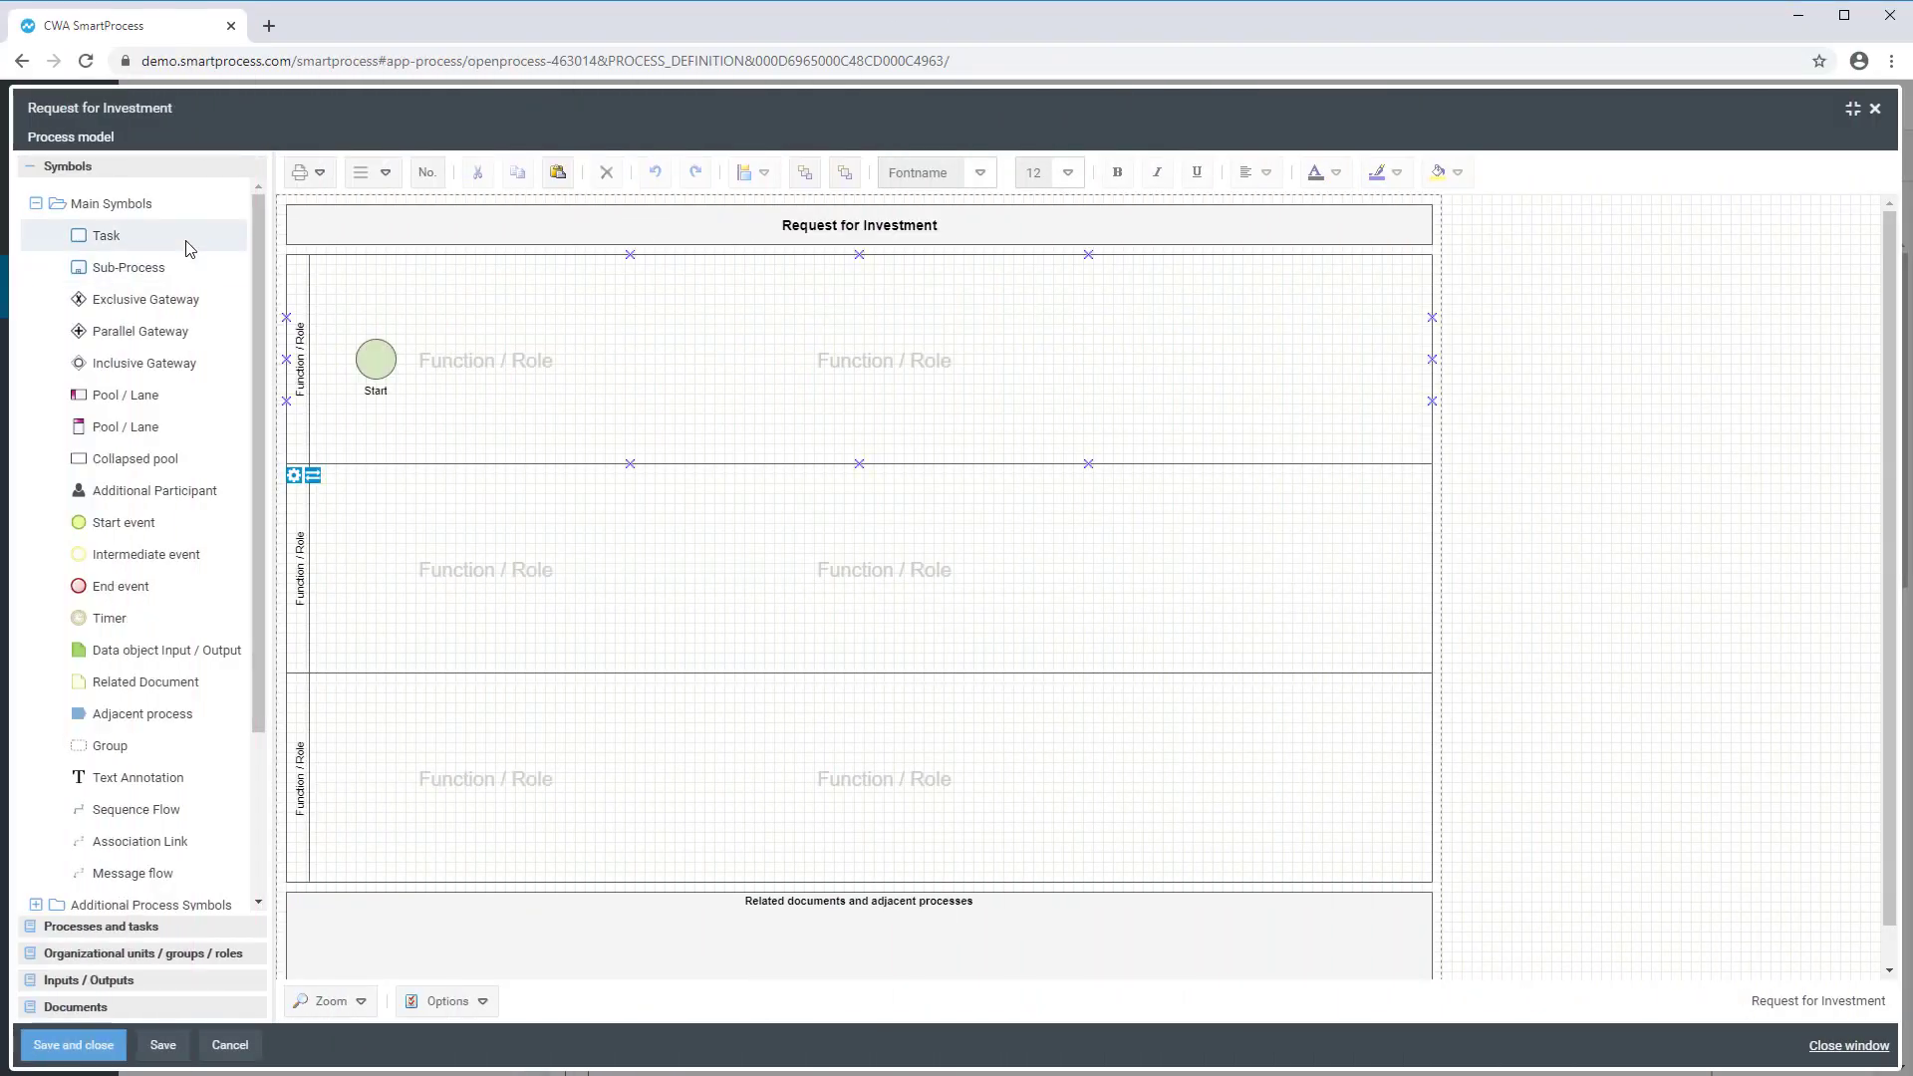
Add the tasks 'Create request for investment' and 'Check request for Investment' in the first two lanes
{"action": "left_click_drag", "start_coordinate": [115, 239], "coordinate": [443, 339]}
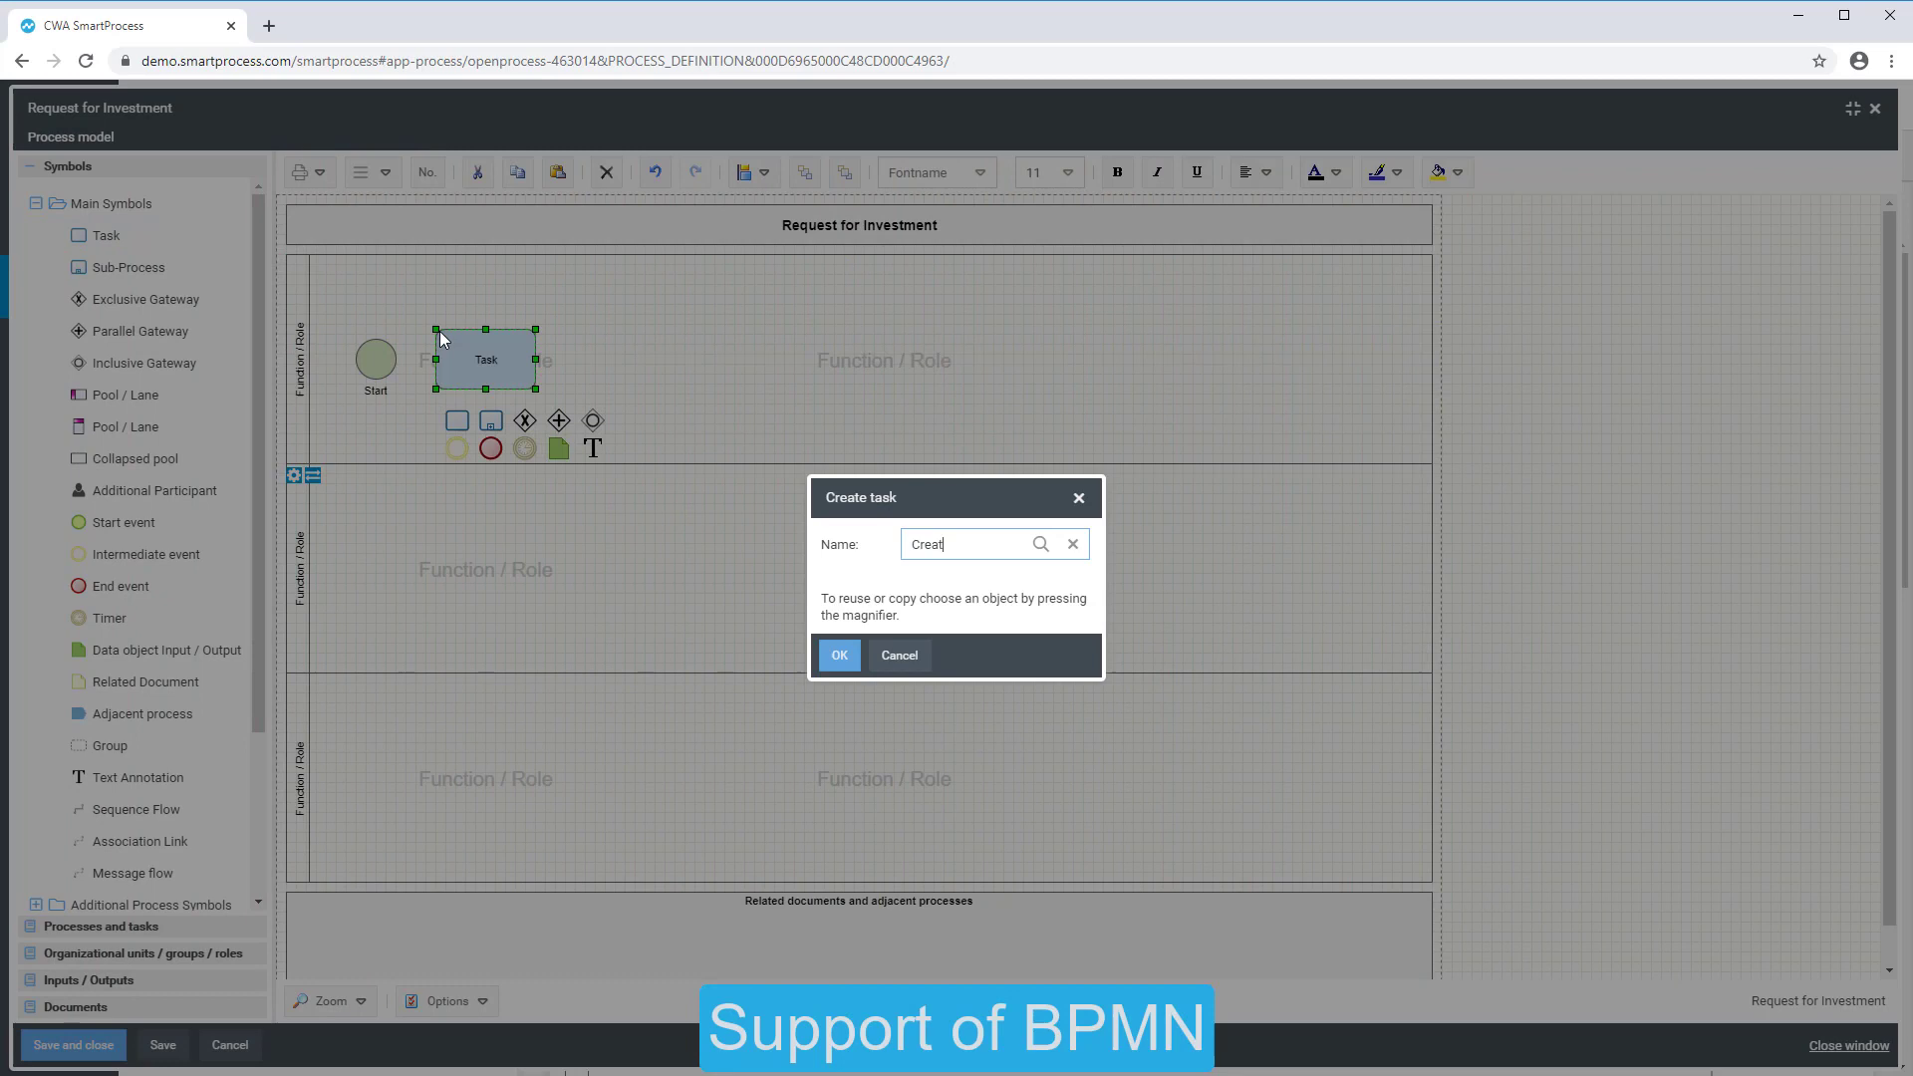
{"action": "type", "text": "Create request for investment"}
{"action": "left_click", "coordinate": [836, 658]}
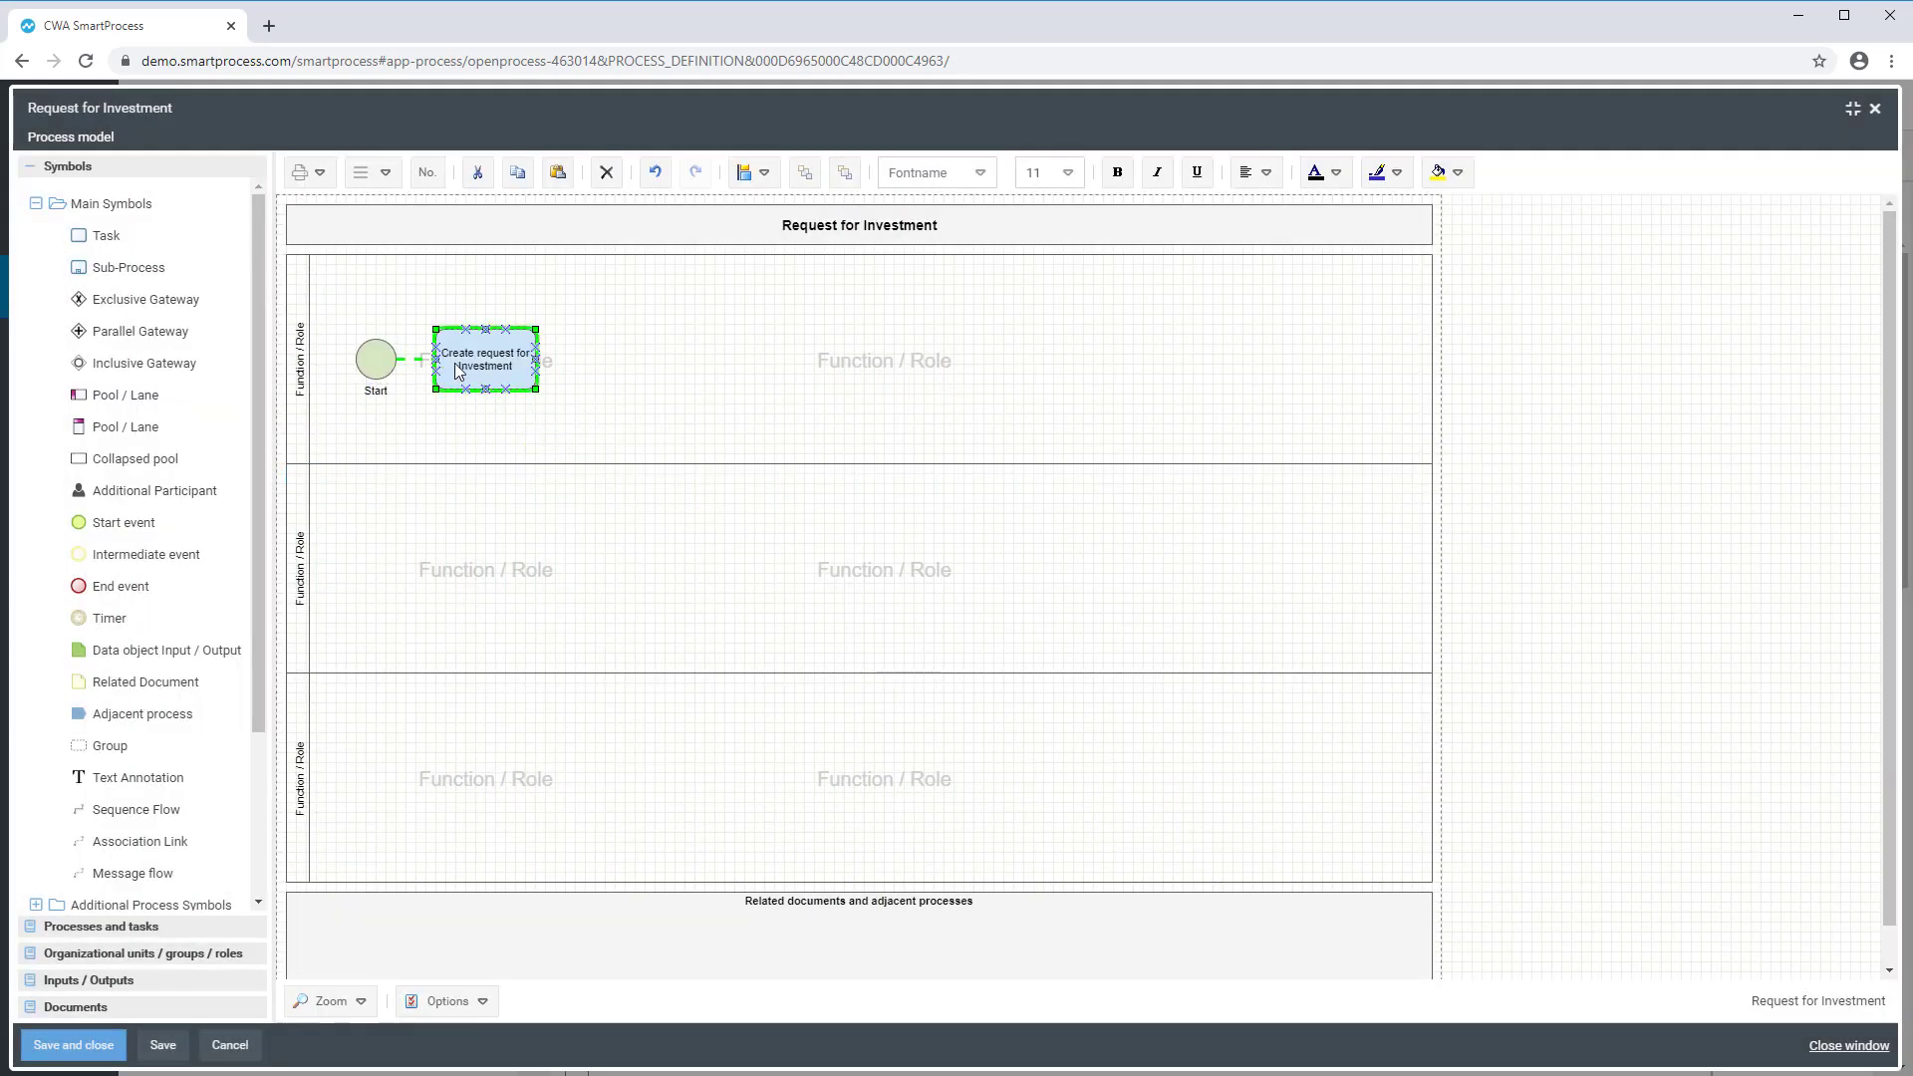
{"action": "left_click_drag", "start_coordinate": [457, 420], "coordinate": [564, 544]}
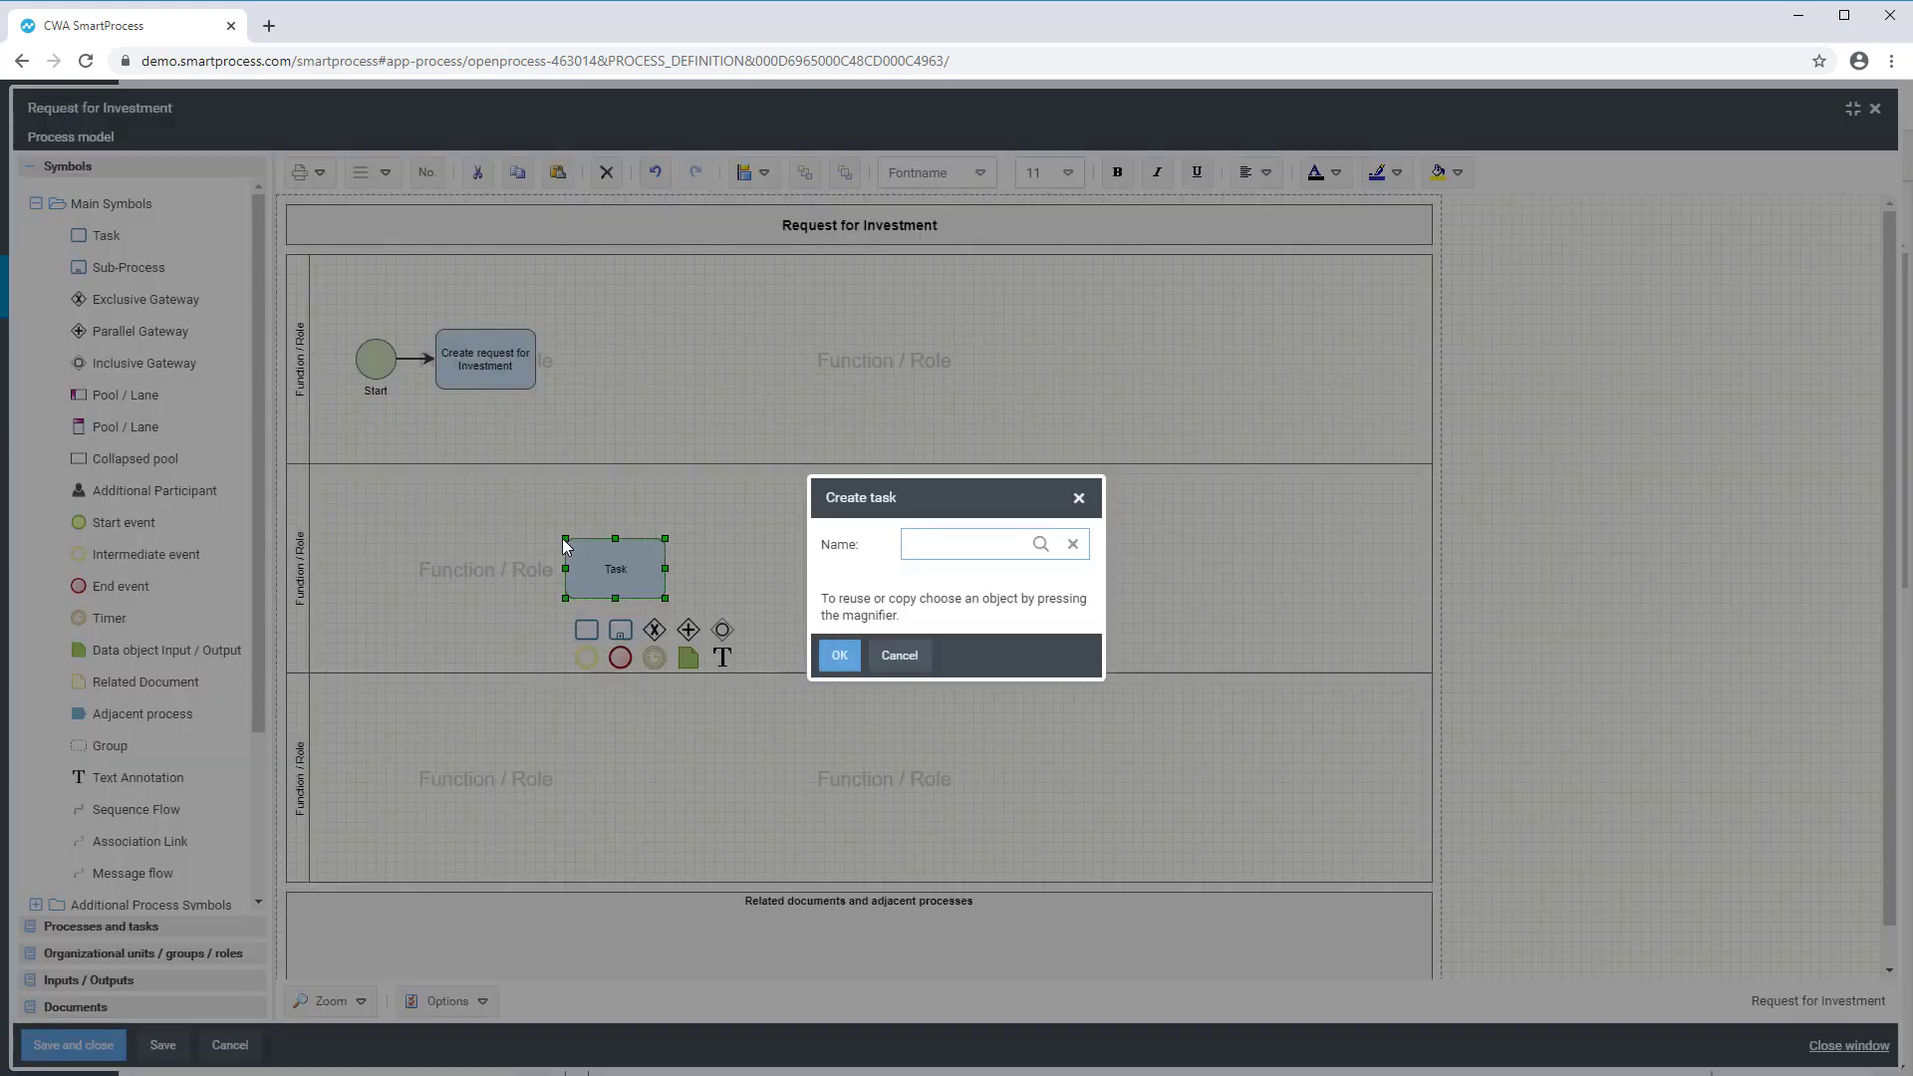
{"action": "type", "text": "Check request for Investment"}
{"action": "left_click", "coordinate": [841, 656]}
Add the approval decision gateway after the check task and an End event after Document Expenses
{"action": "left_click_drag", "start_coordinate": [654, 630], "coordinate": [681, 339]}
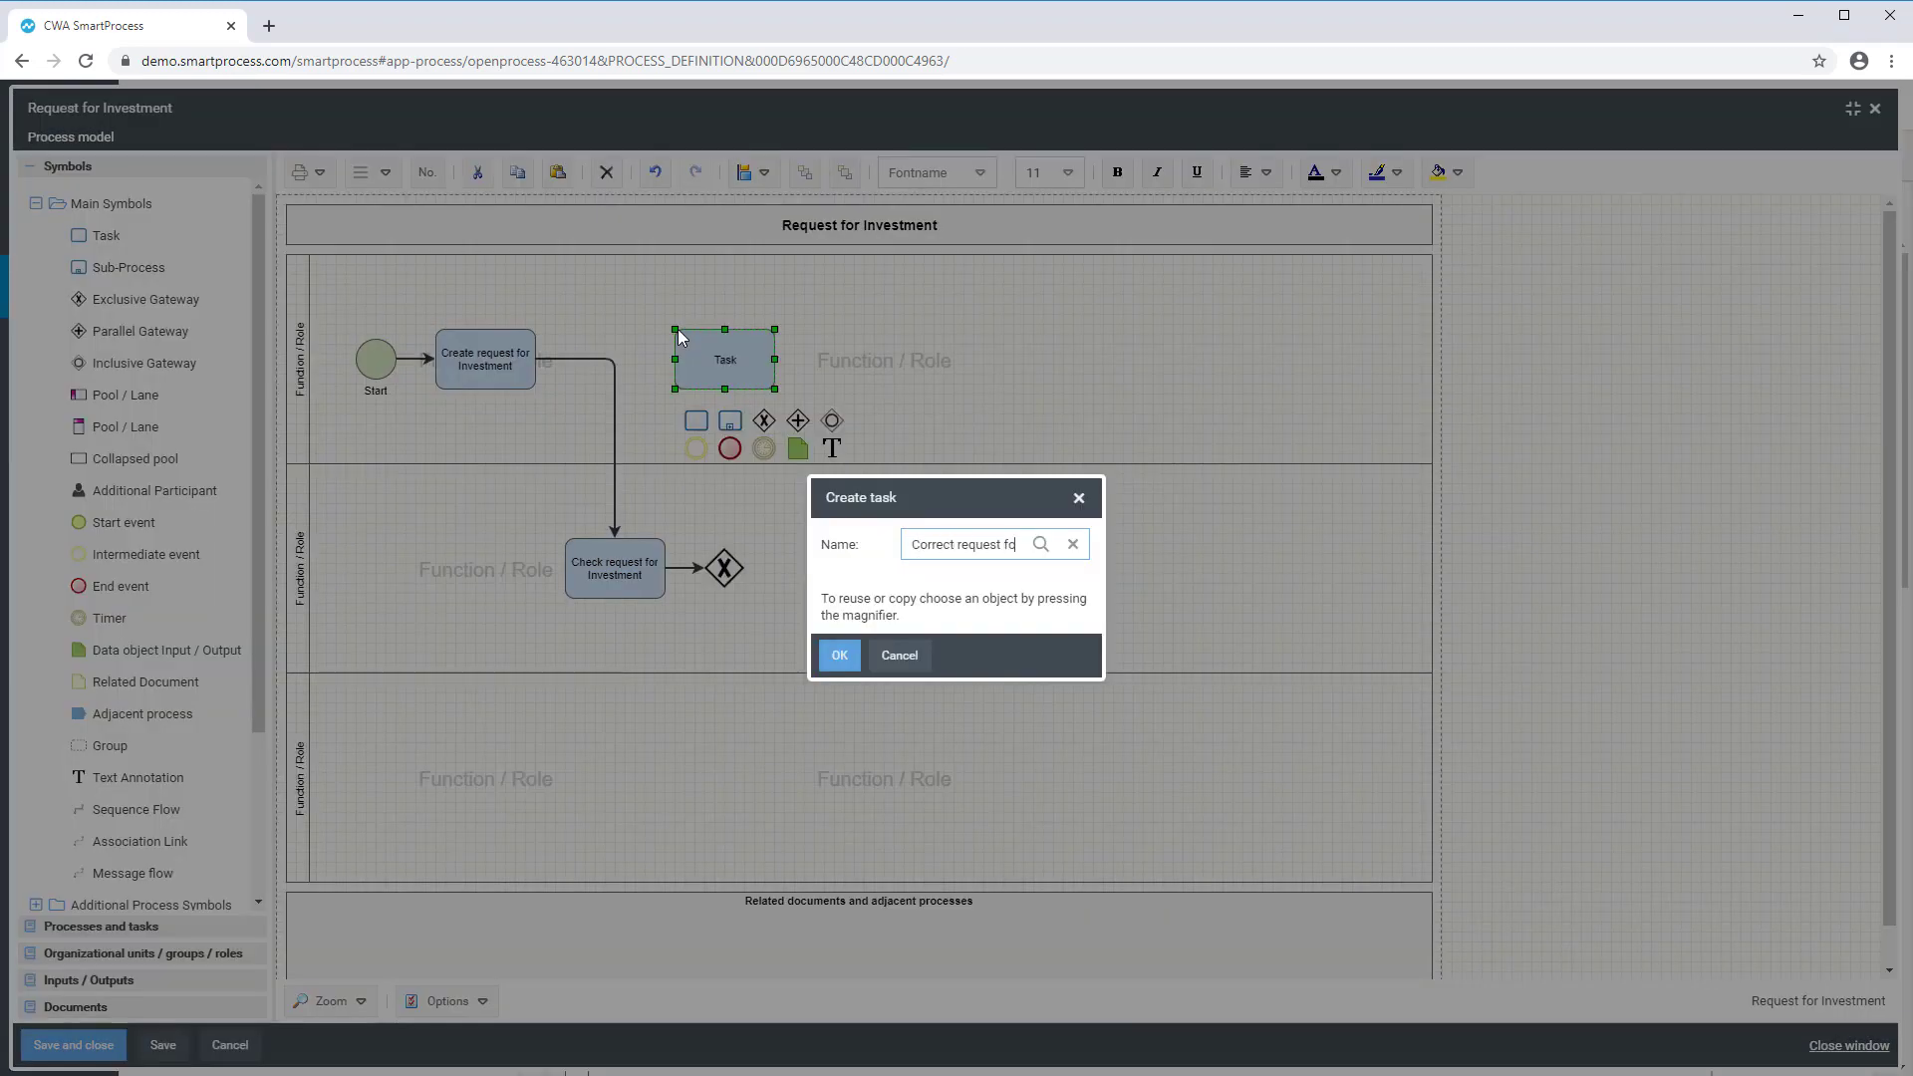
{"action": "type", "text": "r Investment"}
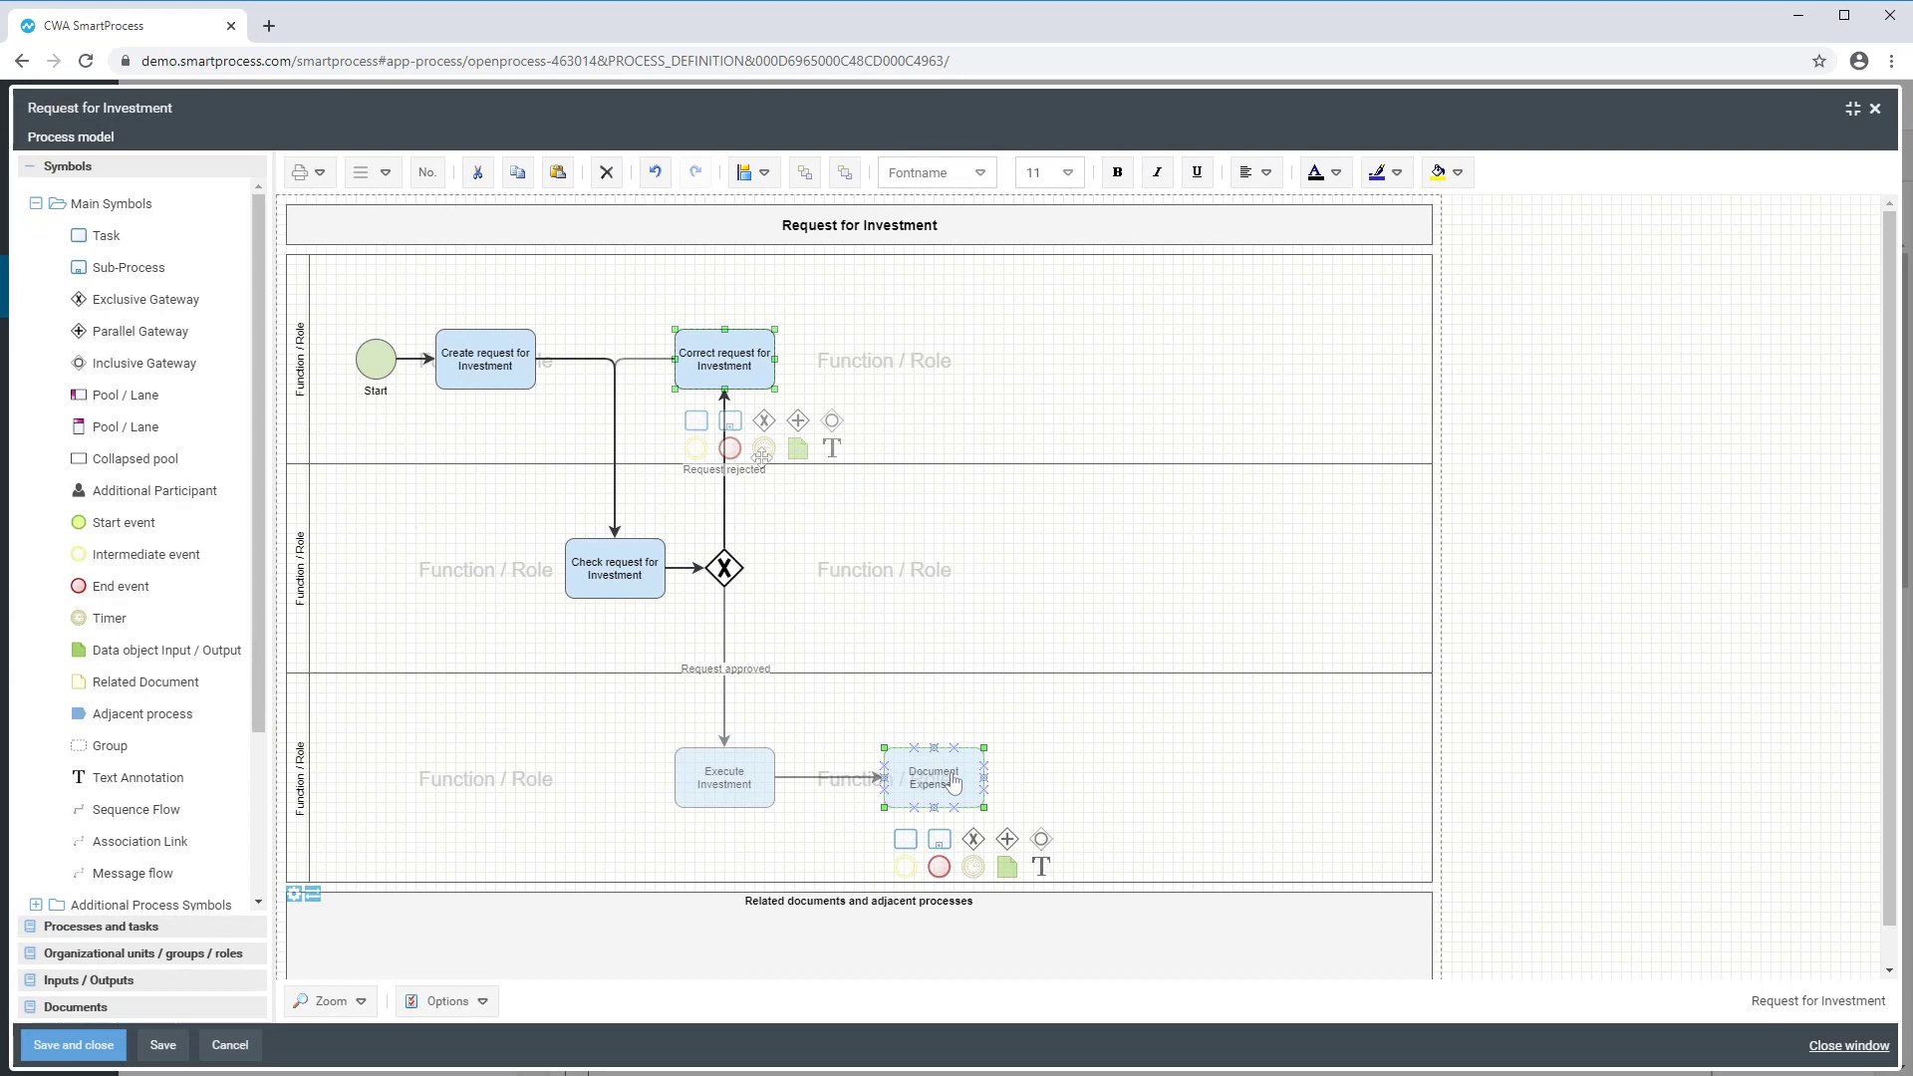
{"action": "left_click_drag", "start_coordinate": [939, 867], "coordinate": [1162, 777]}
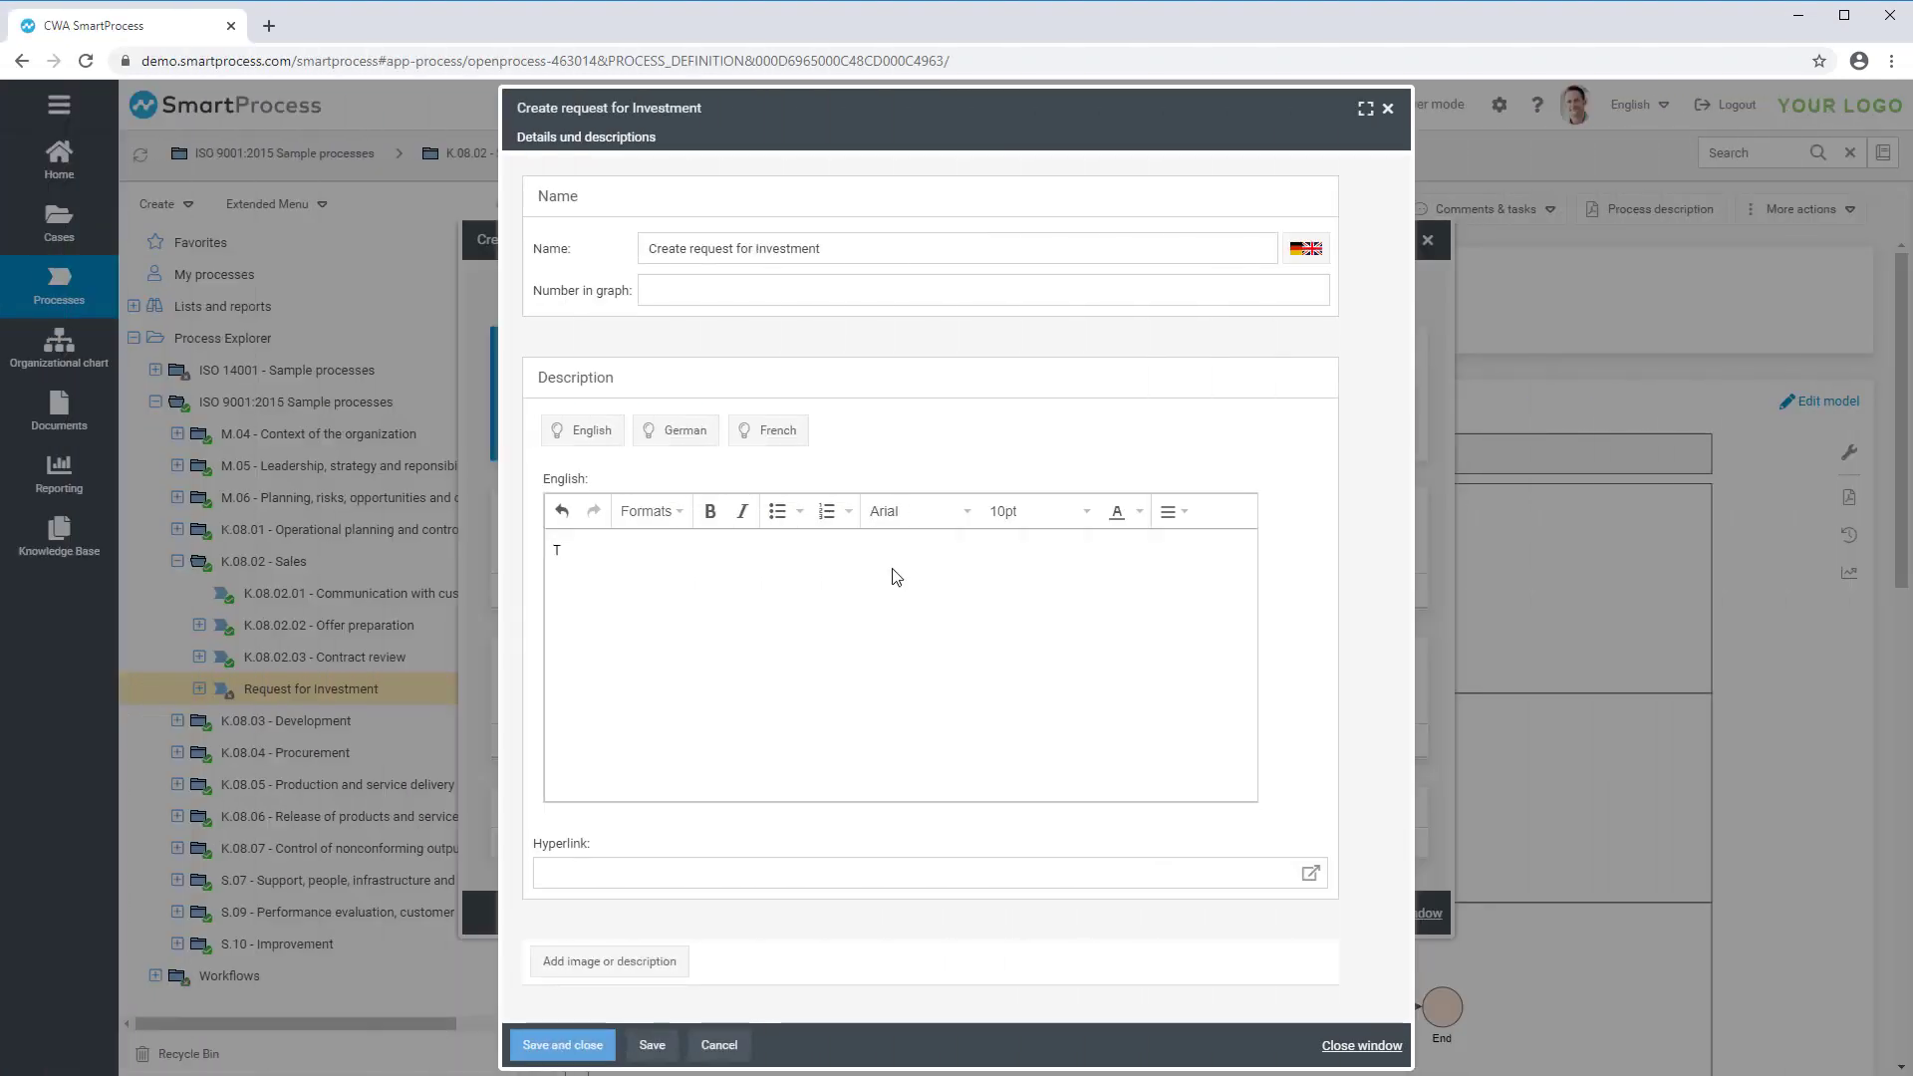
Enter the task's English description, beginning 'To create a new request for an Investment'
{"action": "type", "text": "o create a new request"}
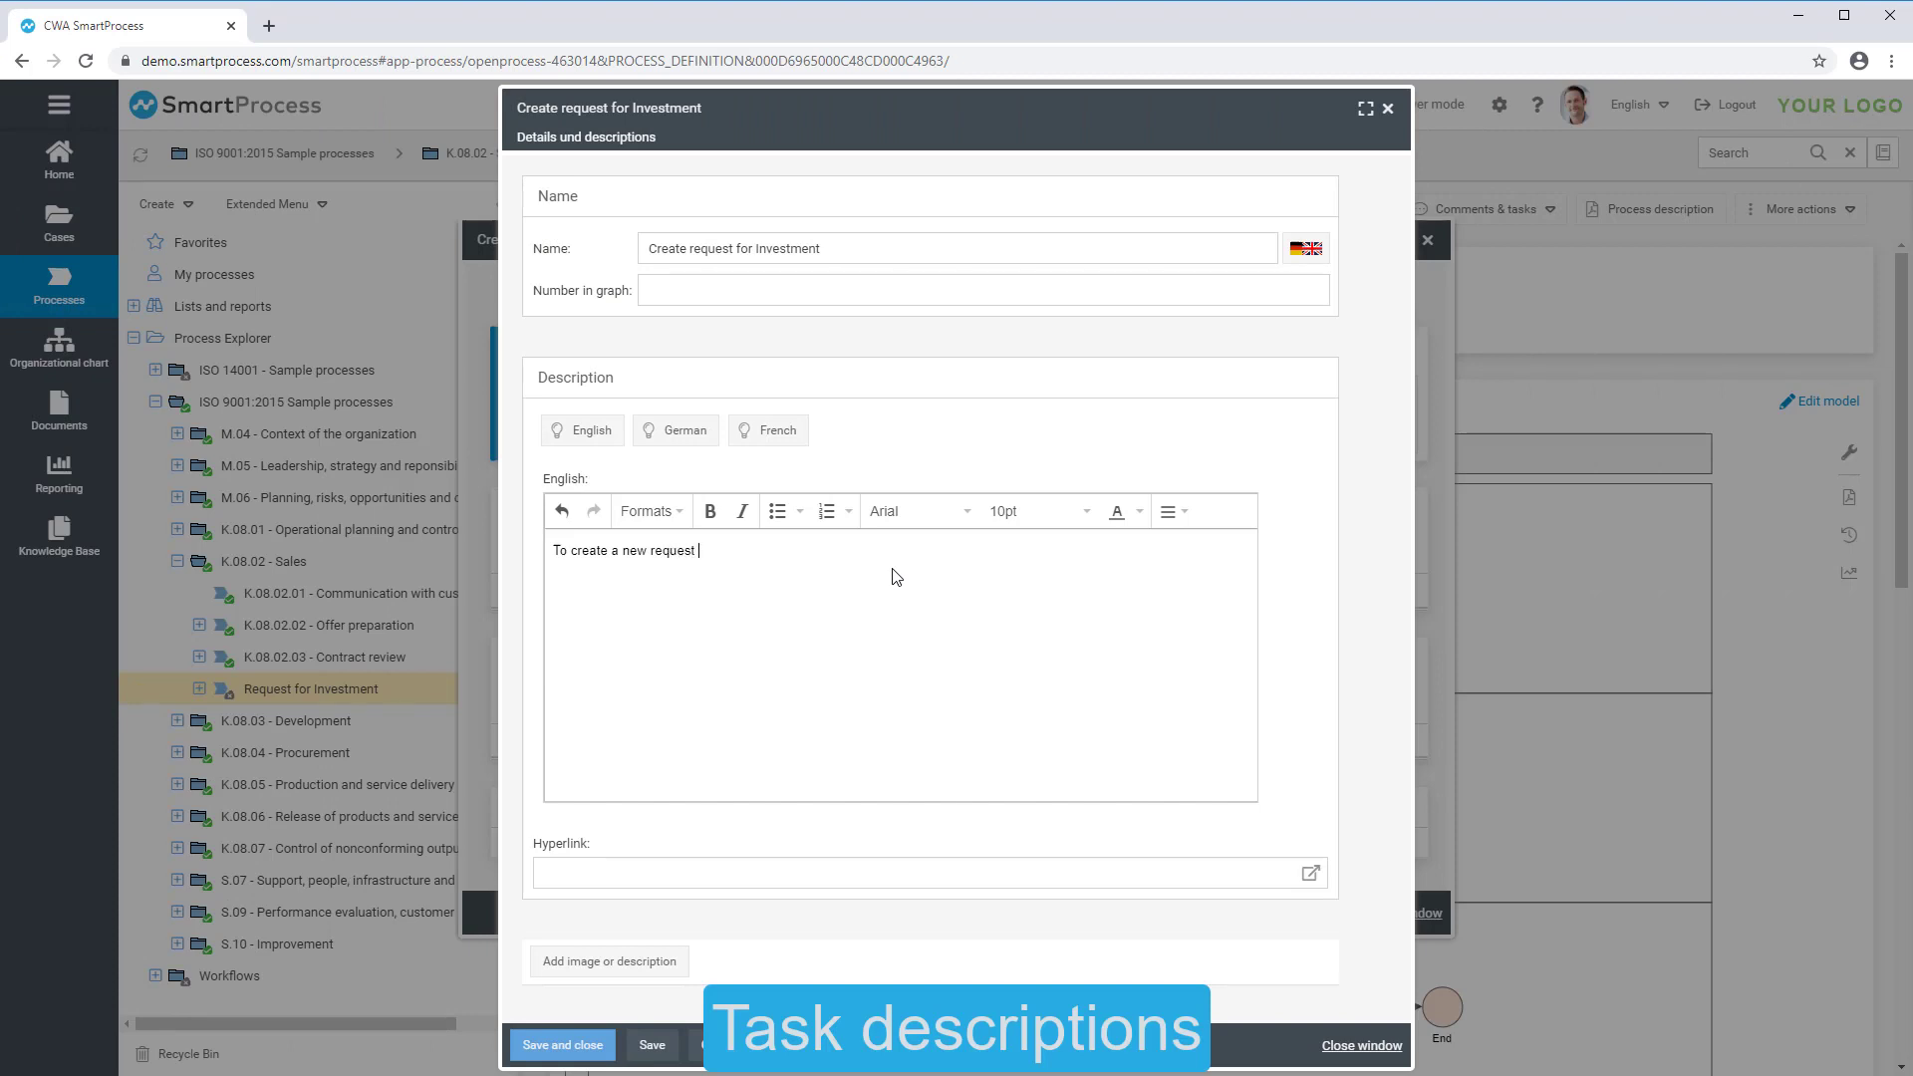
{"action": "type", "text": " for an Investment us"}
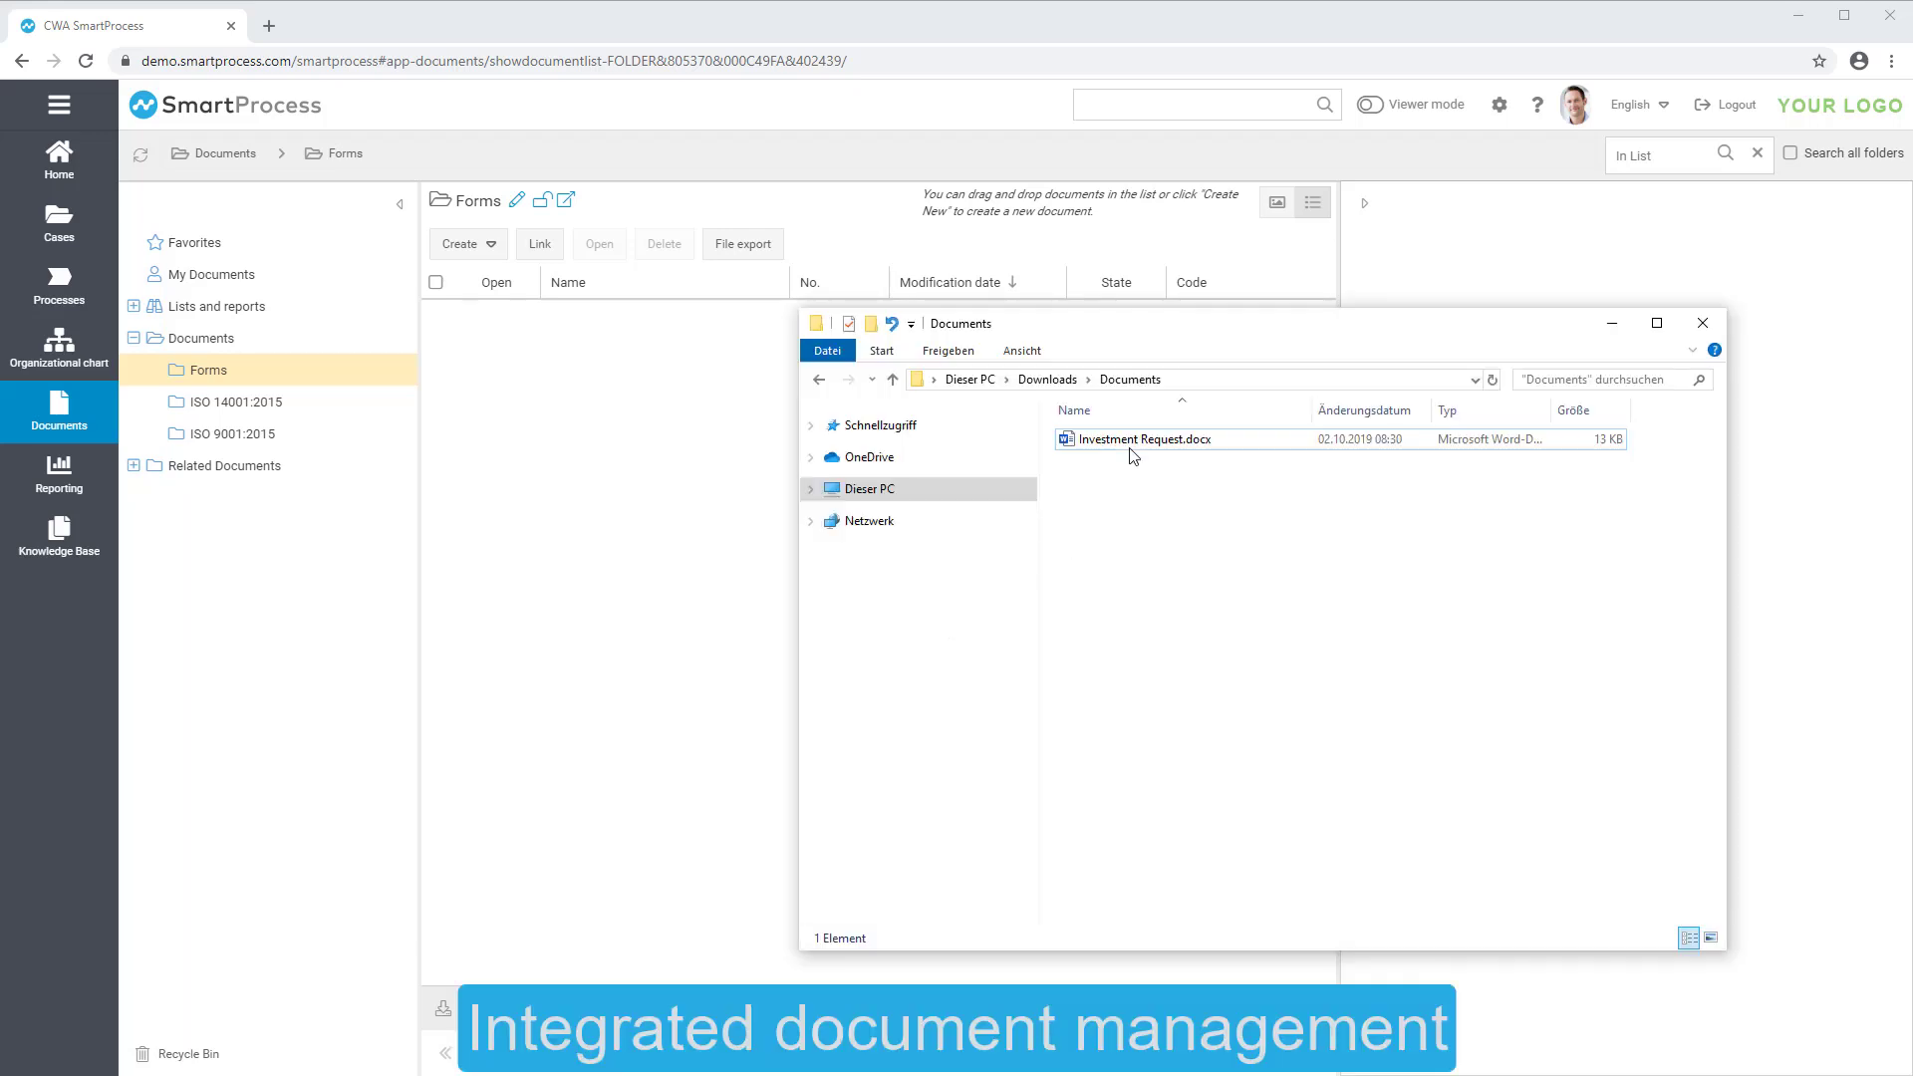
Upload Investment Request.docx into the Forms folder and select the new document
{"action": "left_click_drag", "start_coordinate": [1132, 456], "coordinate": [598, 478]}
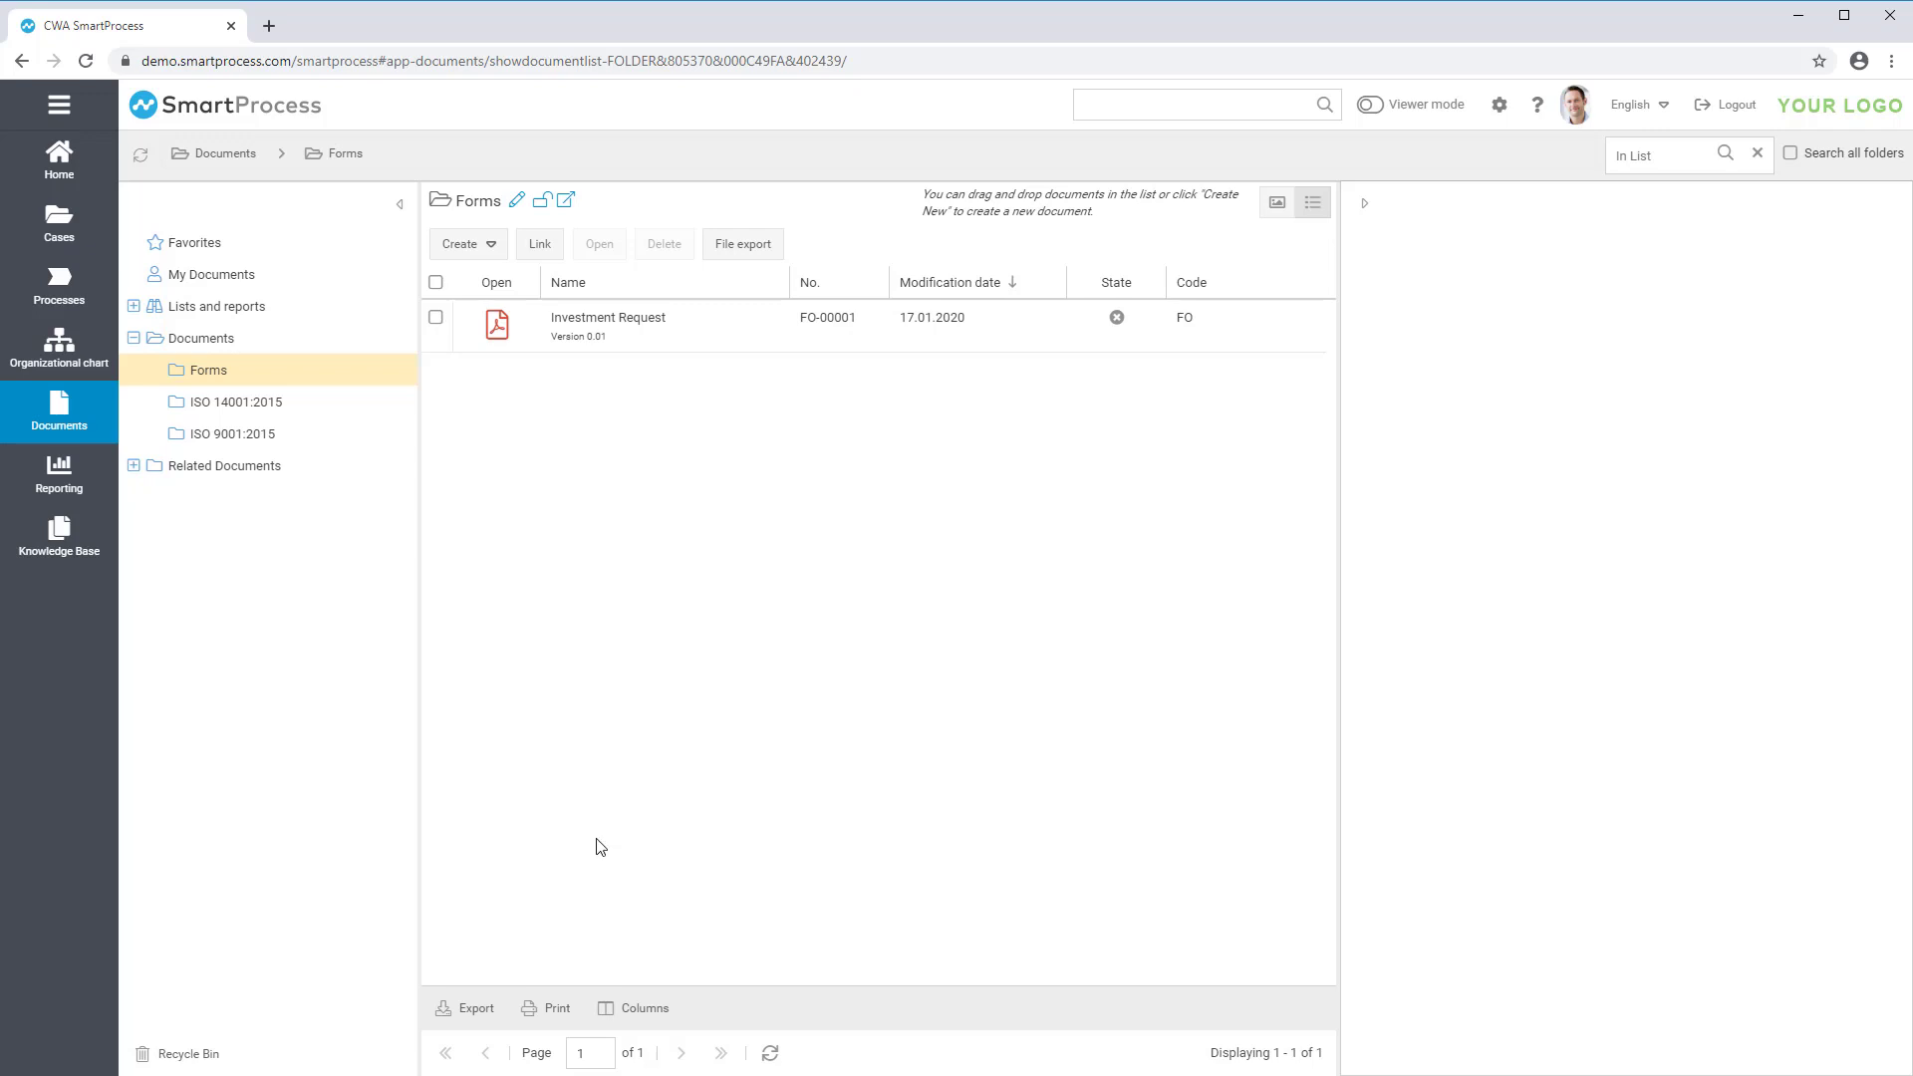
{"action": "left_click", "coordinate": [574, 345]}
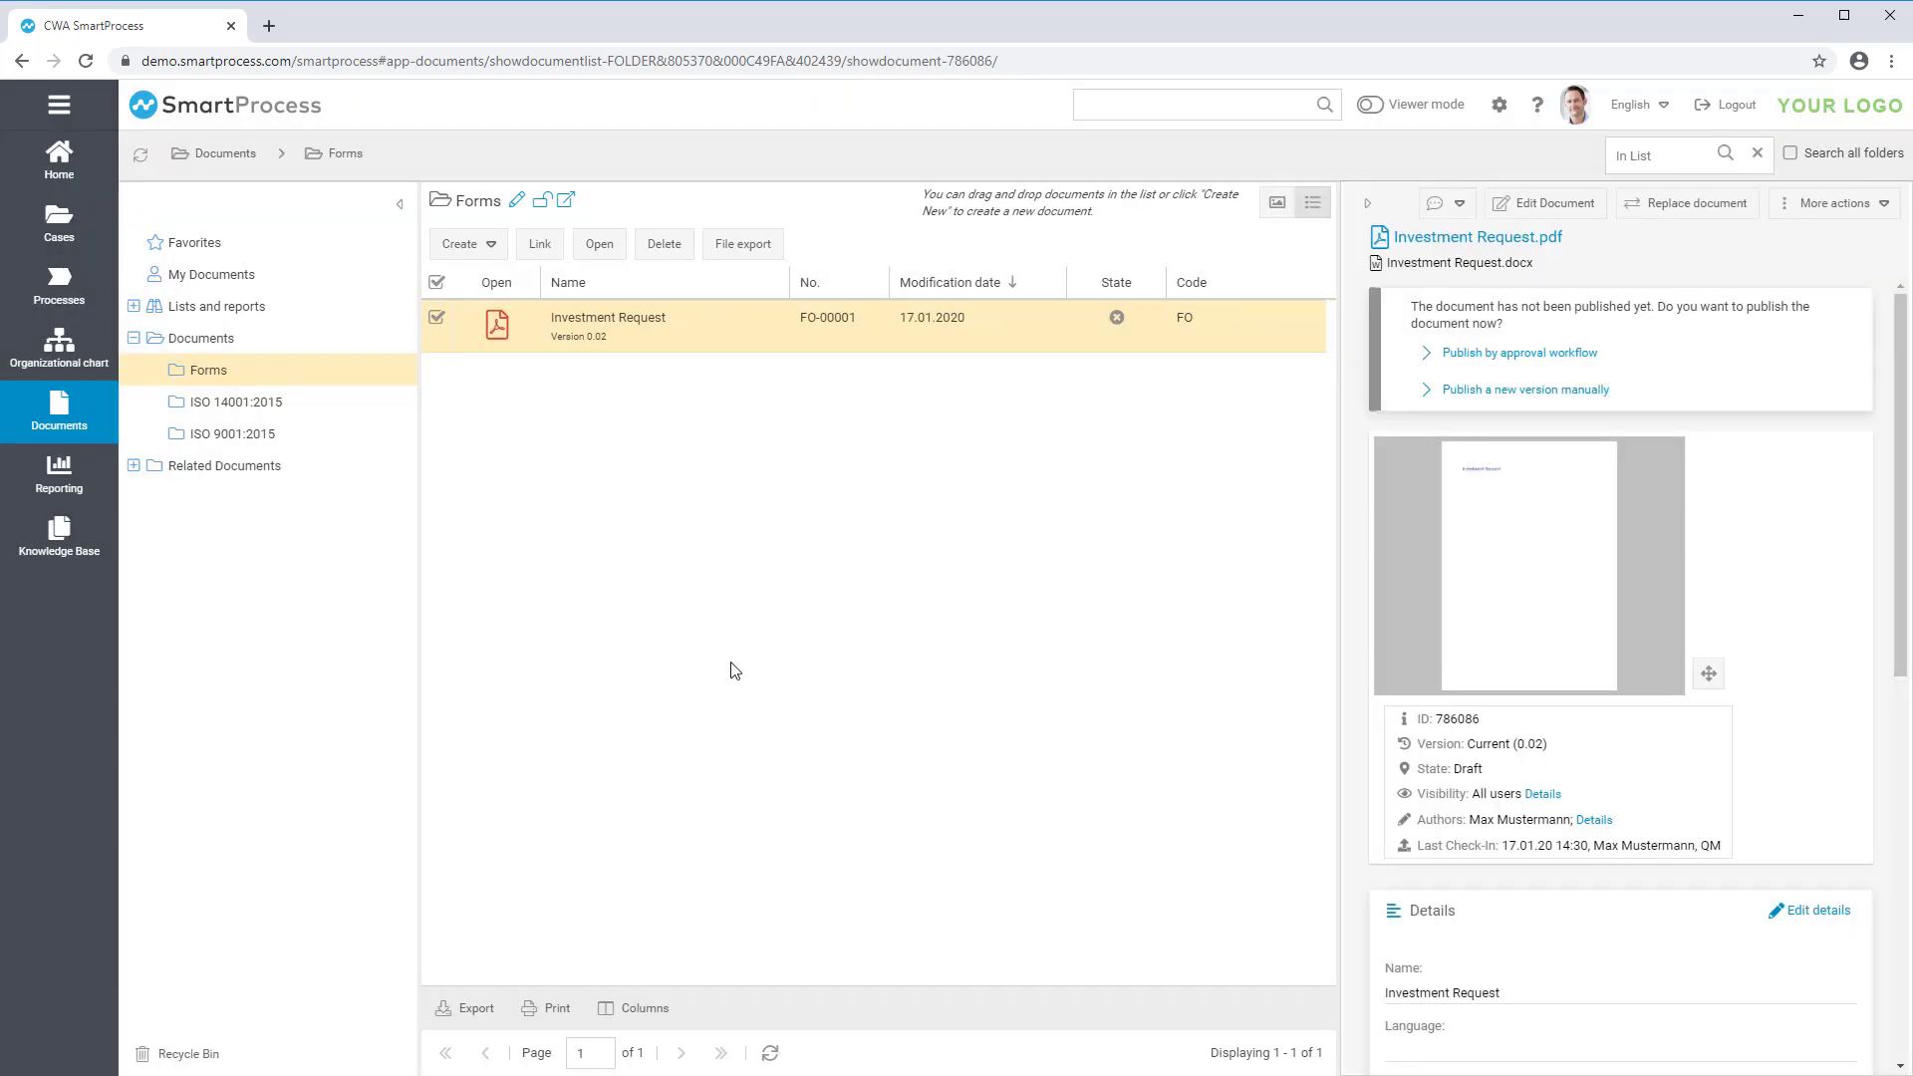
Edit the Investment Request form in Word, adding 'Responsible: Managing Director' below the heading
{"action": "left_click", "coordinate": [1547, 202]}
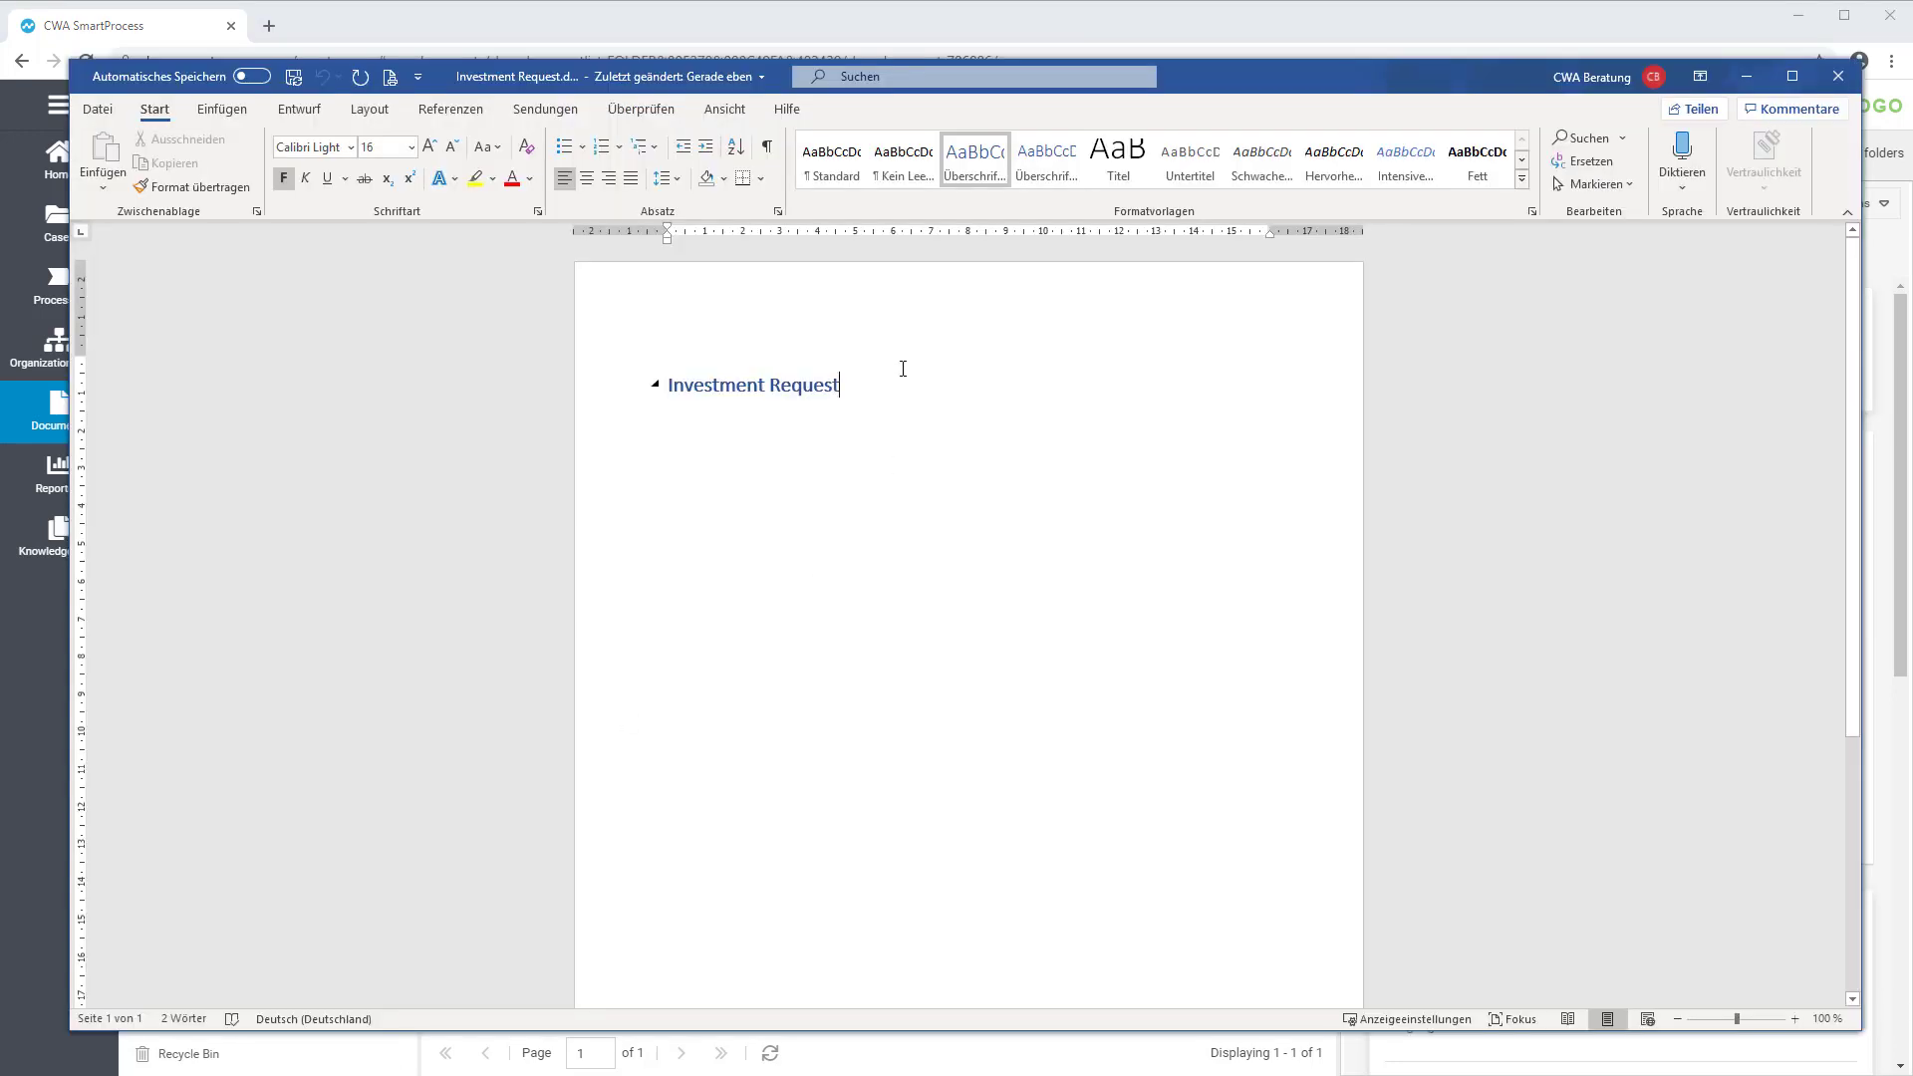
{"action": "key", "text": "Return"}
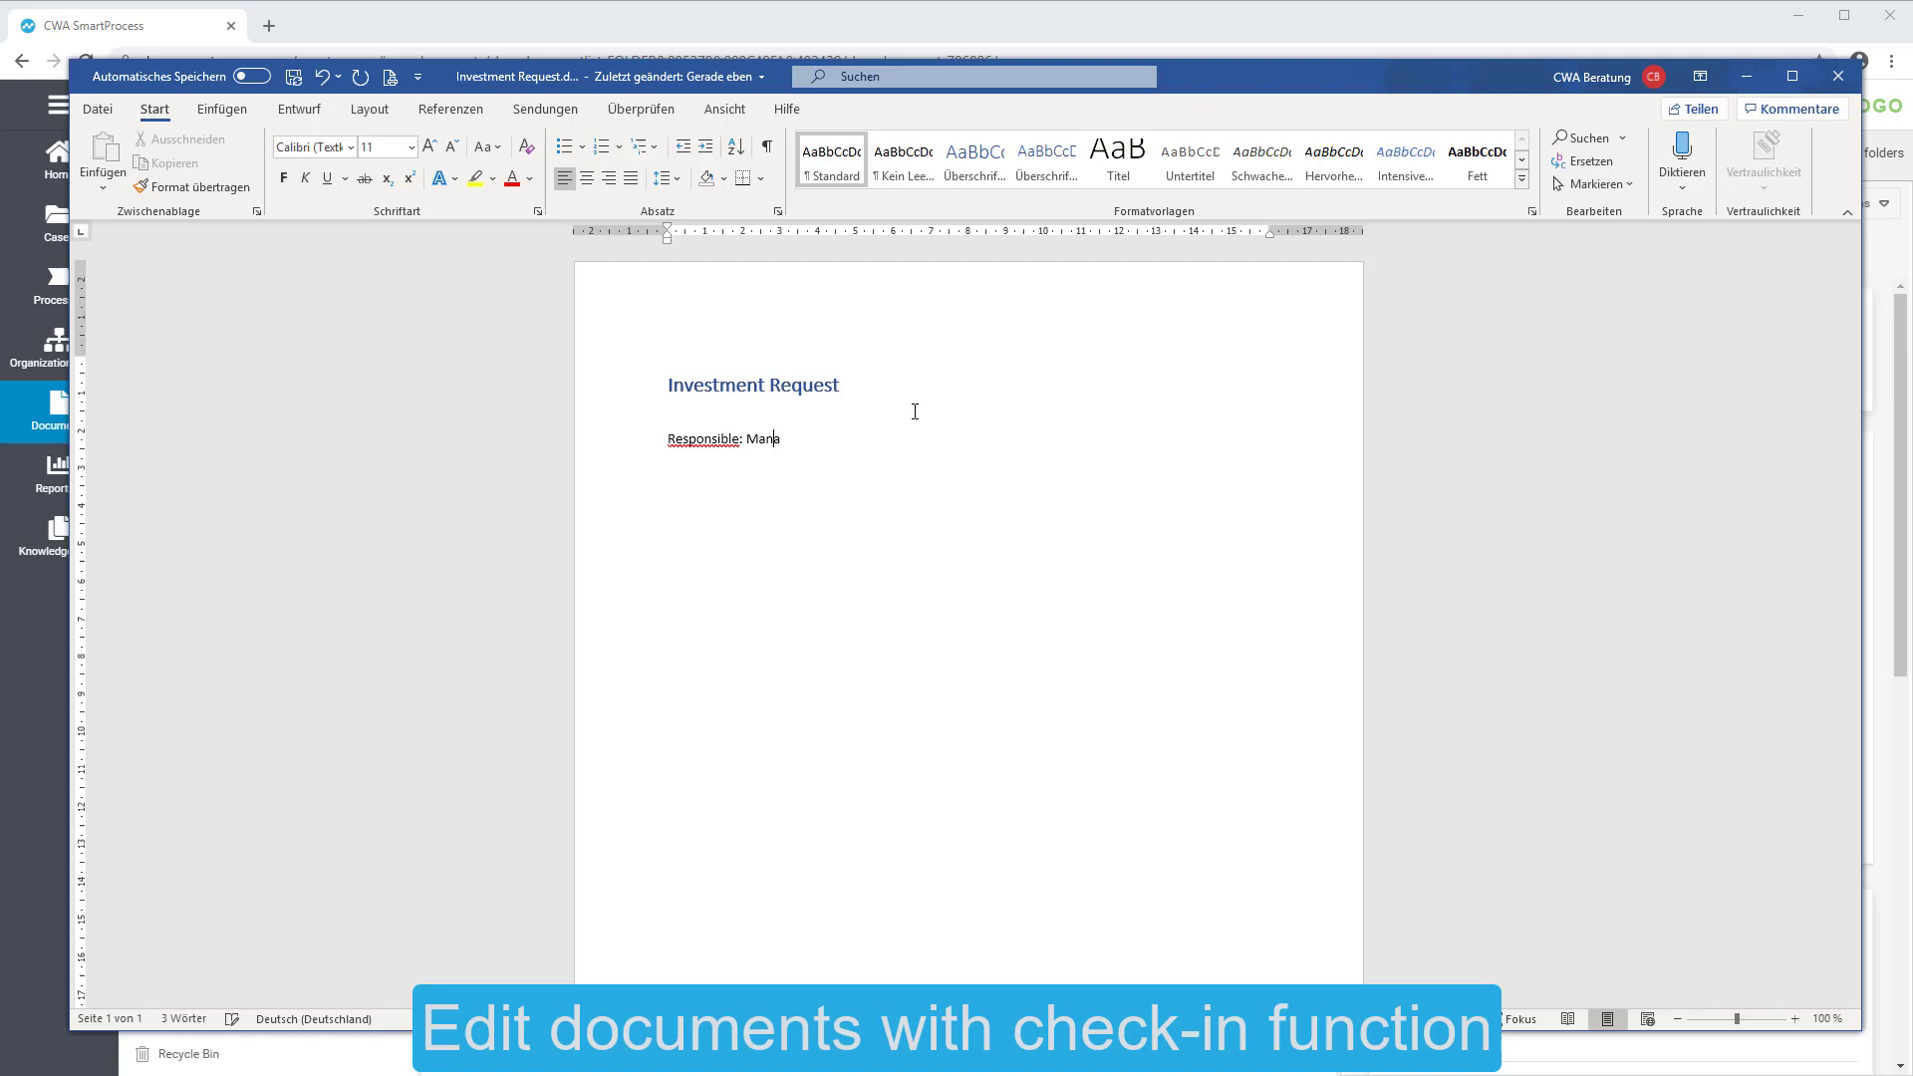
{"action": "type", "text": "Responsible: Managing Director"}
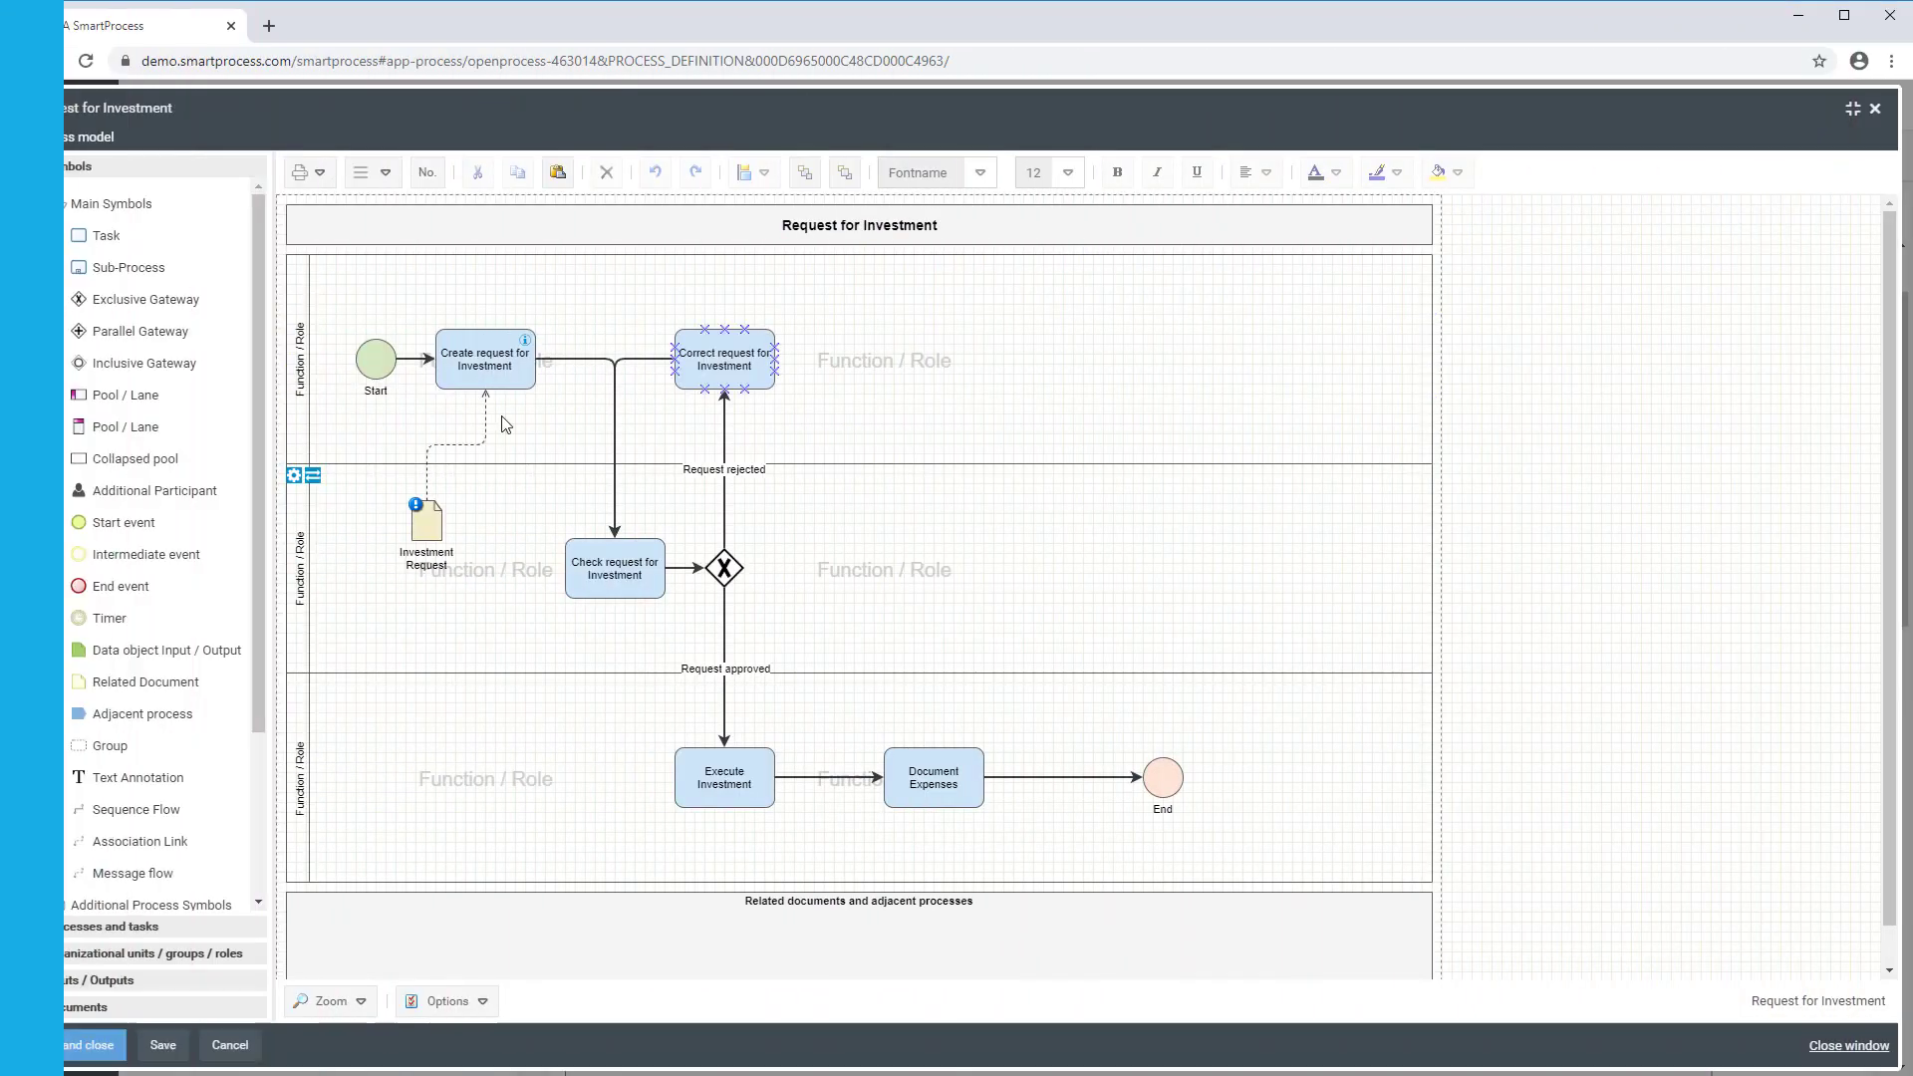
Place the existing Offer preparation process from ISO 9001:2015 > K.08.02 - Sales in the second lane
{"action": "left_click", "coordinate": [100, 927]}
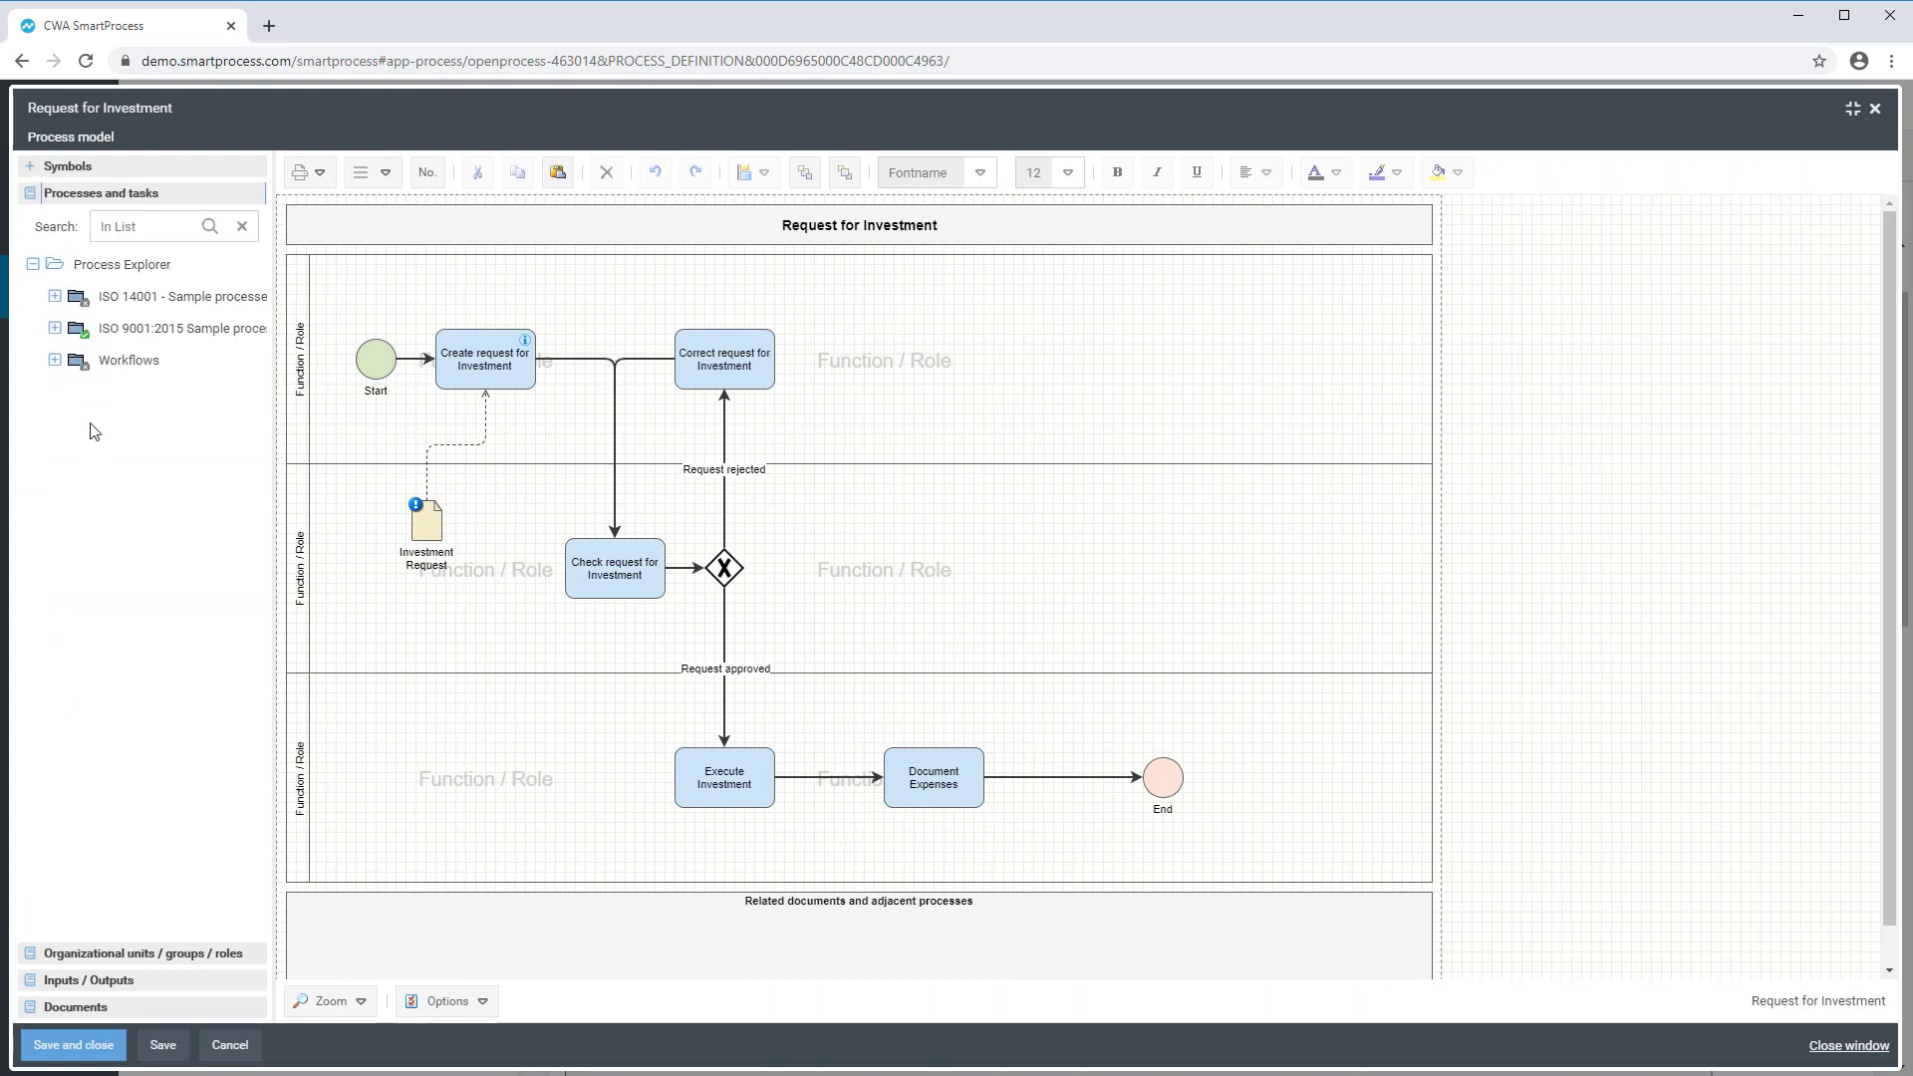
{"action": "left_click", "coordinate": [56, 330]}
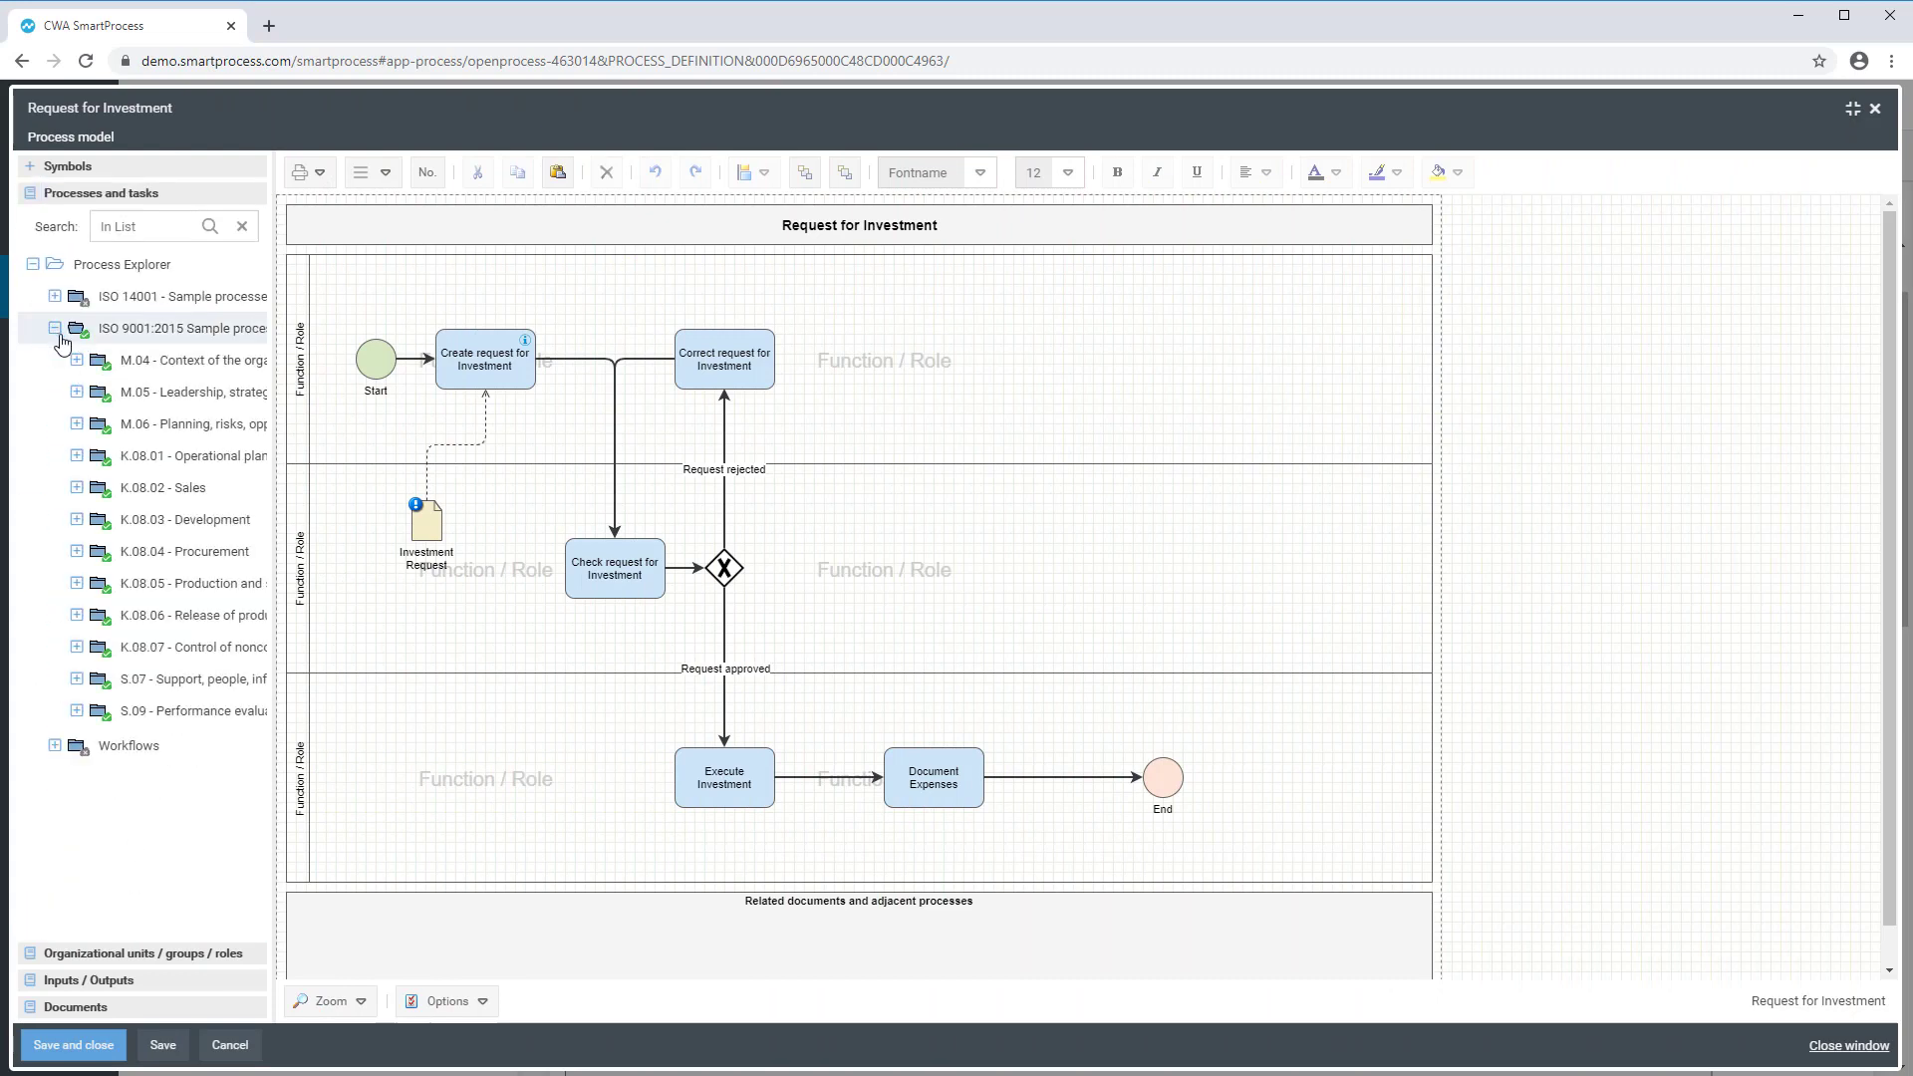
{"action": "left_click", "coordinate": [77, 488]}
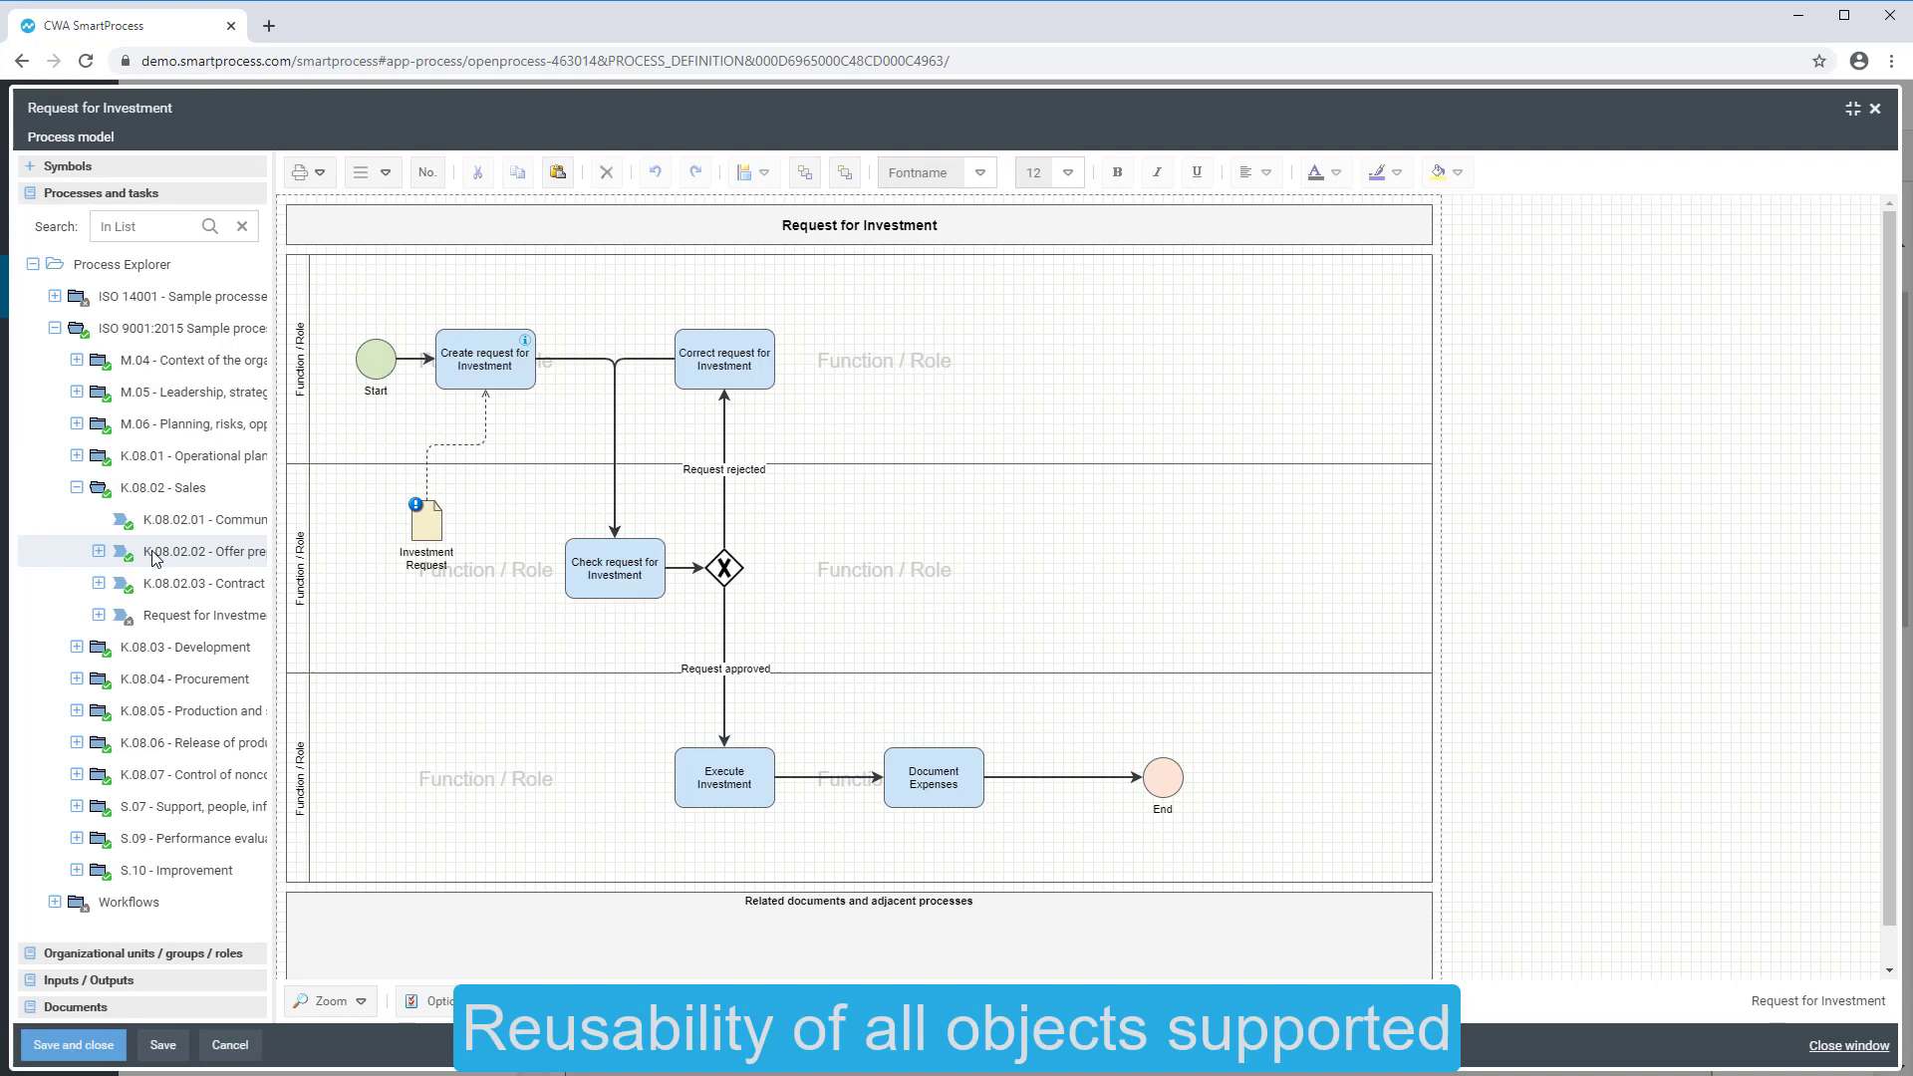
{"action": "left_click_drag", "start_coordinate": [159, 558], "coordinate": [969, 553]}
Connect Document Expenses to Offer preparation, delete the direct link to End, and save the model
{"action": "left_click", "coordinate": [1010, 568]}
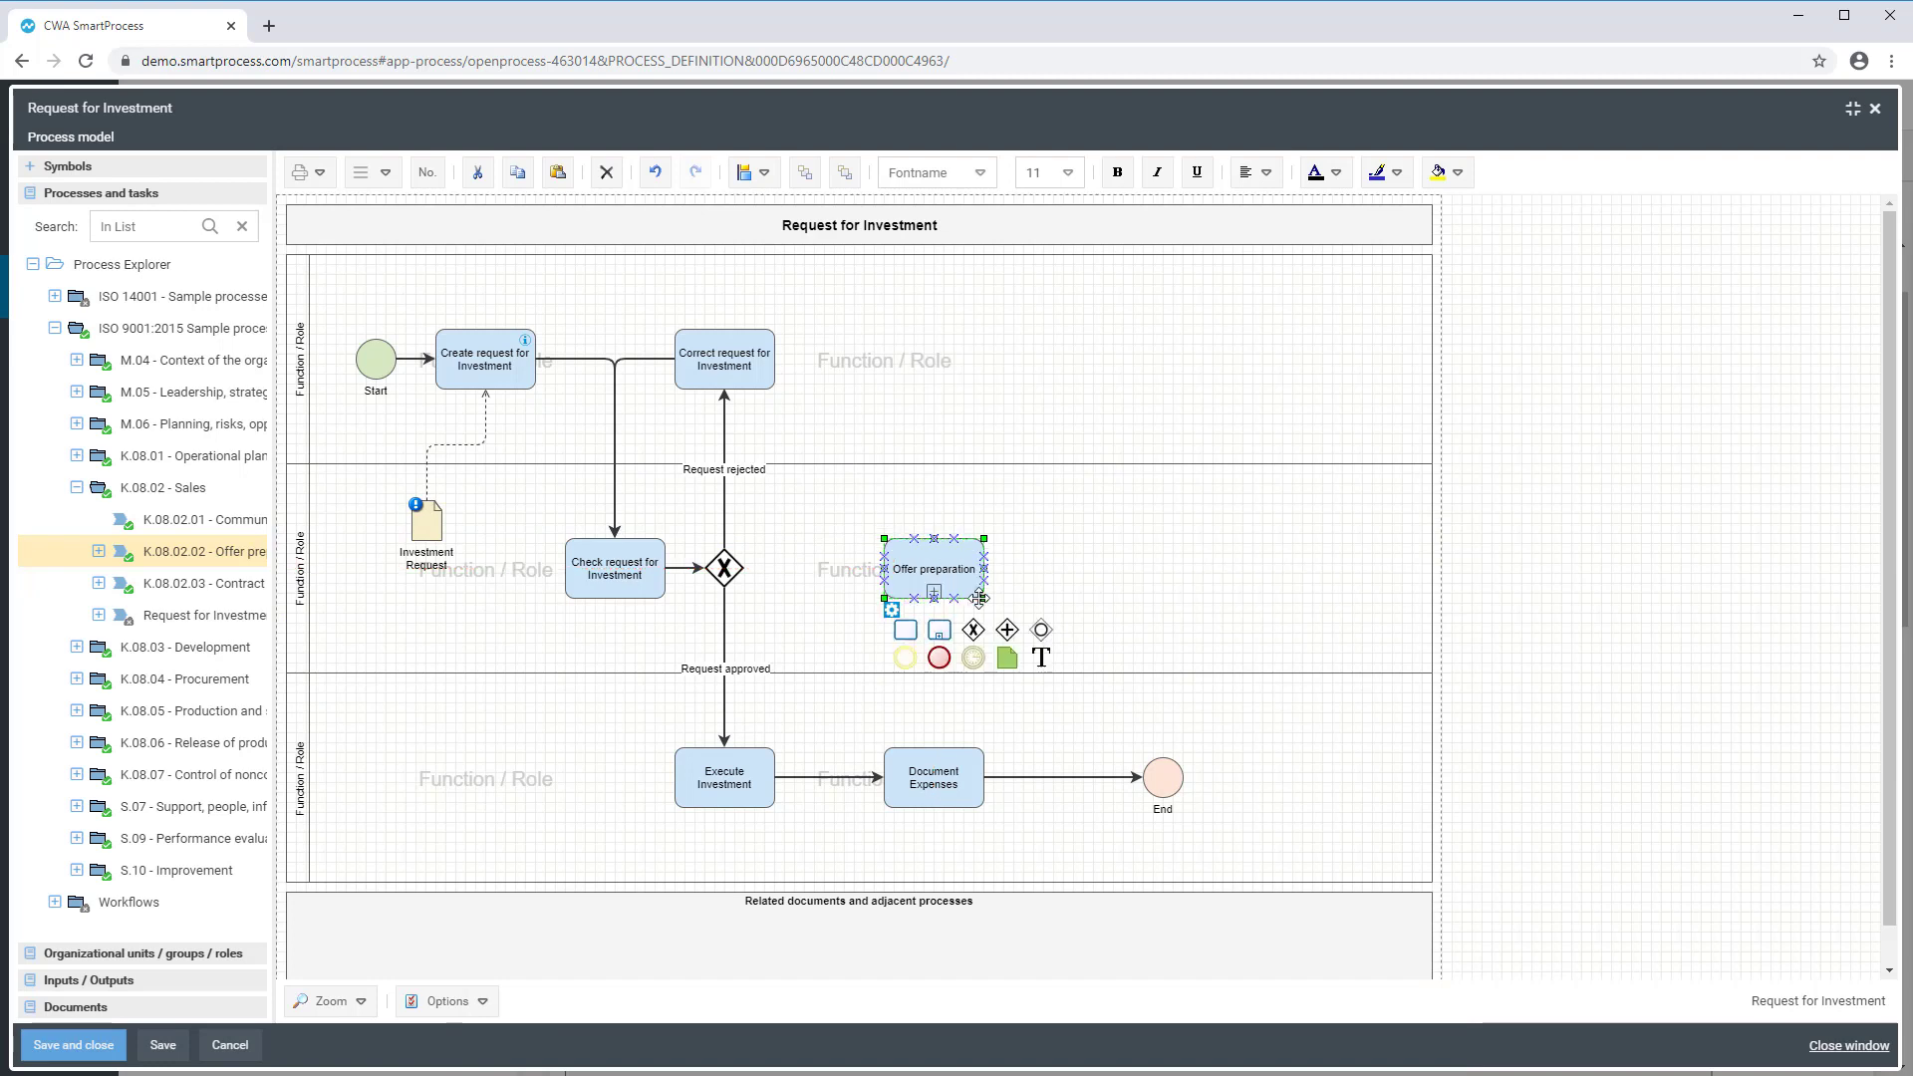
{"action": "left_click_drag", "start_coordinate": [937, 763], "coordinate": [1155, 775]}
{"action": "left_click", "coordinate": [1109, 776]}
{"action": "key", "text": "Delete"}
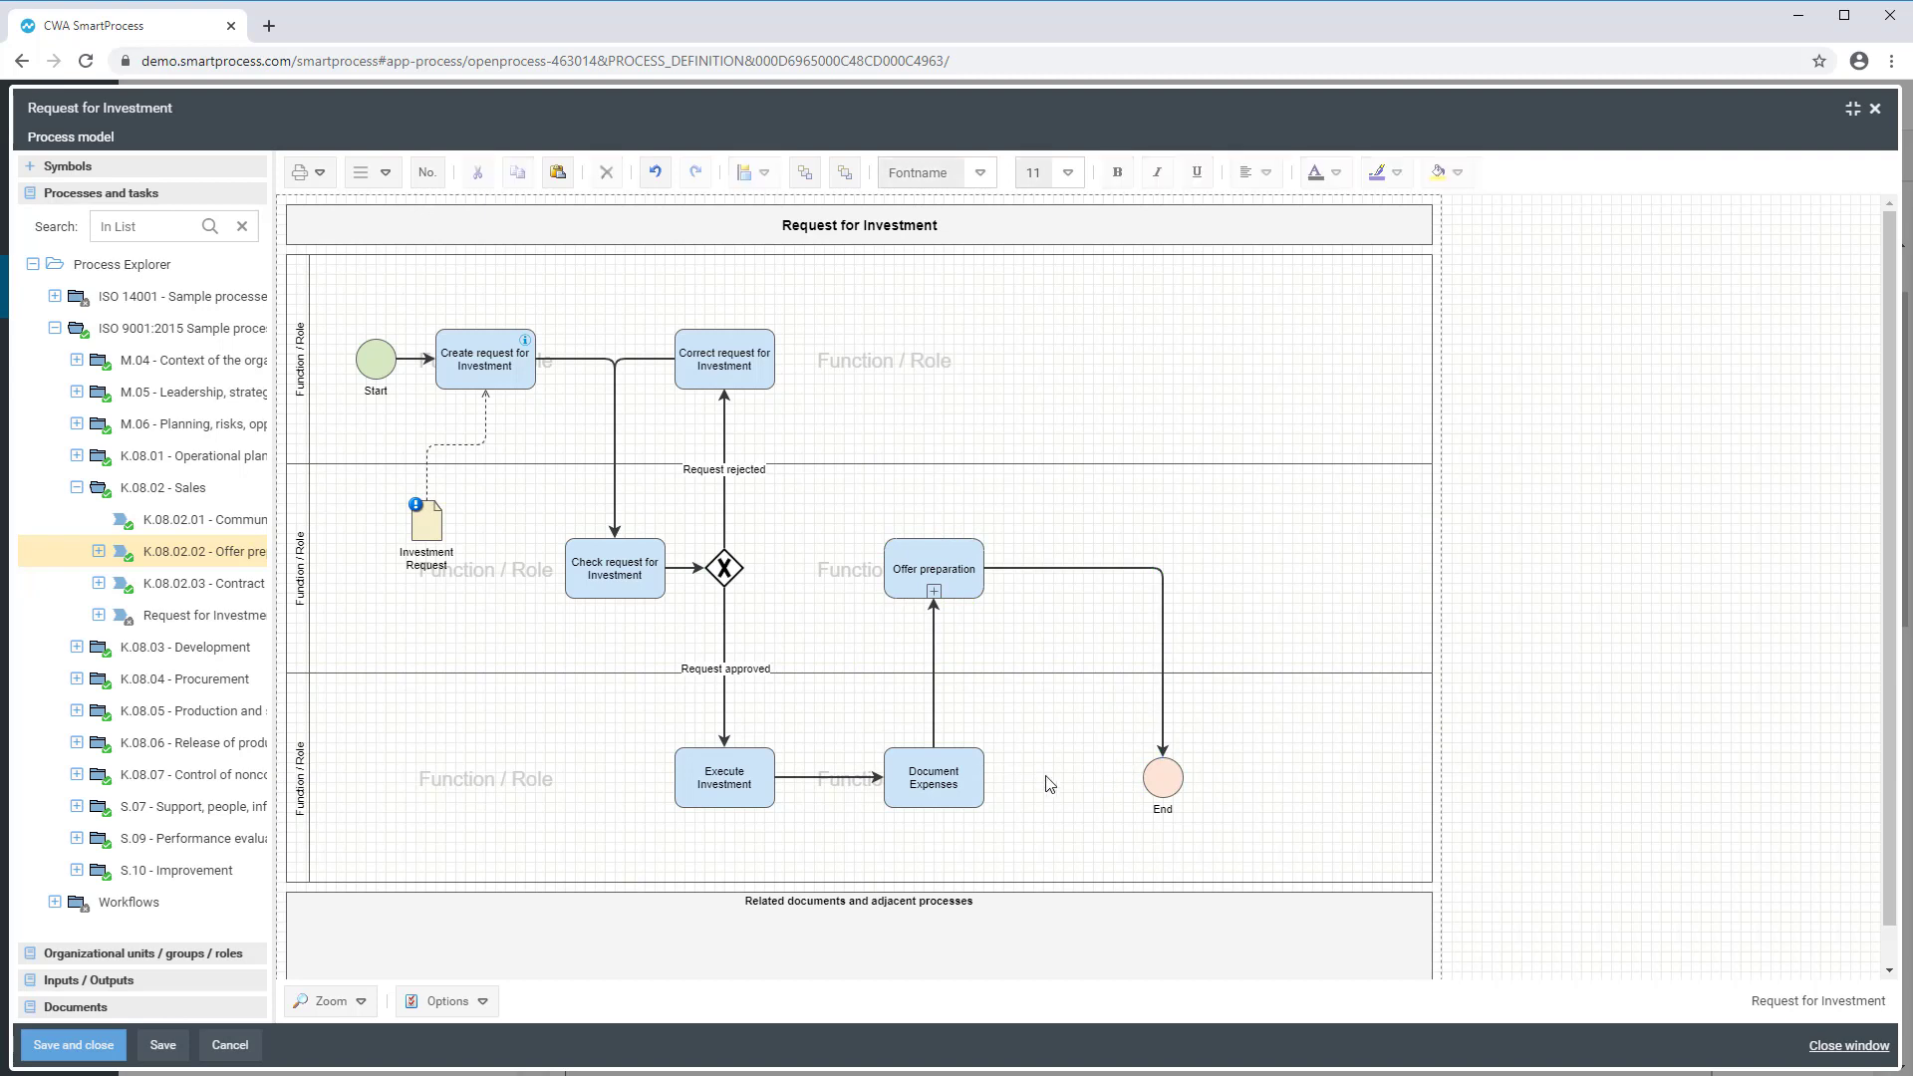
{"action": "left_click", "coordinate": [109, 1048]}
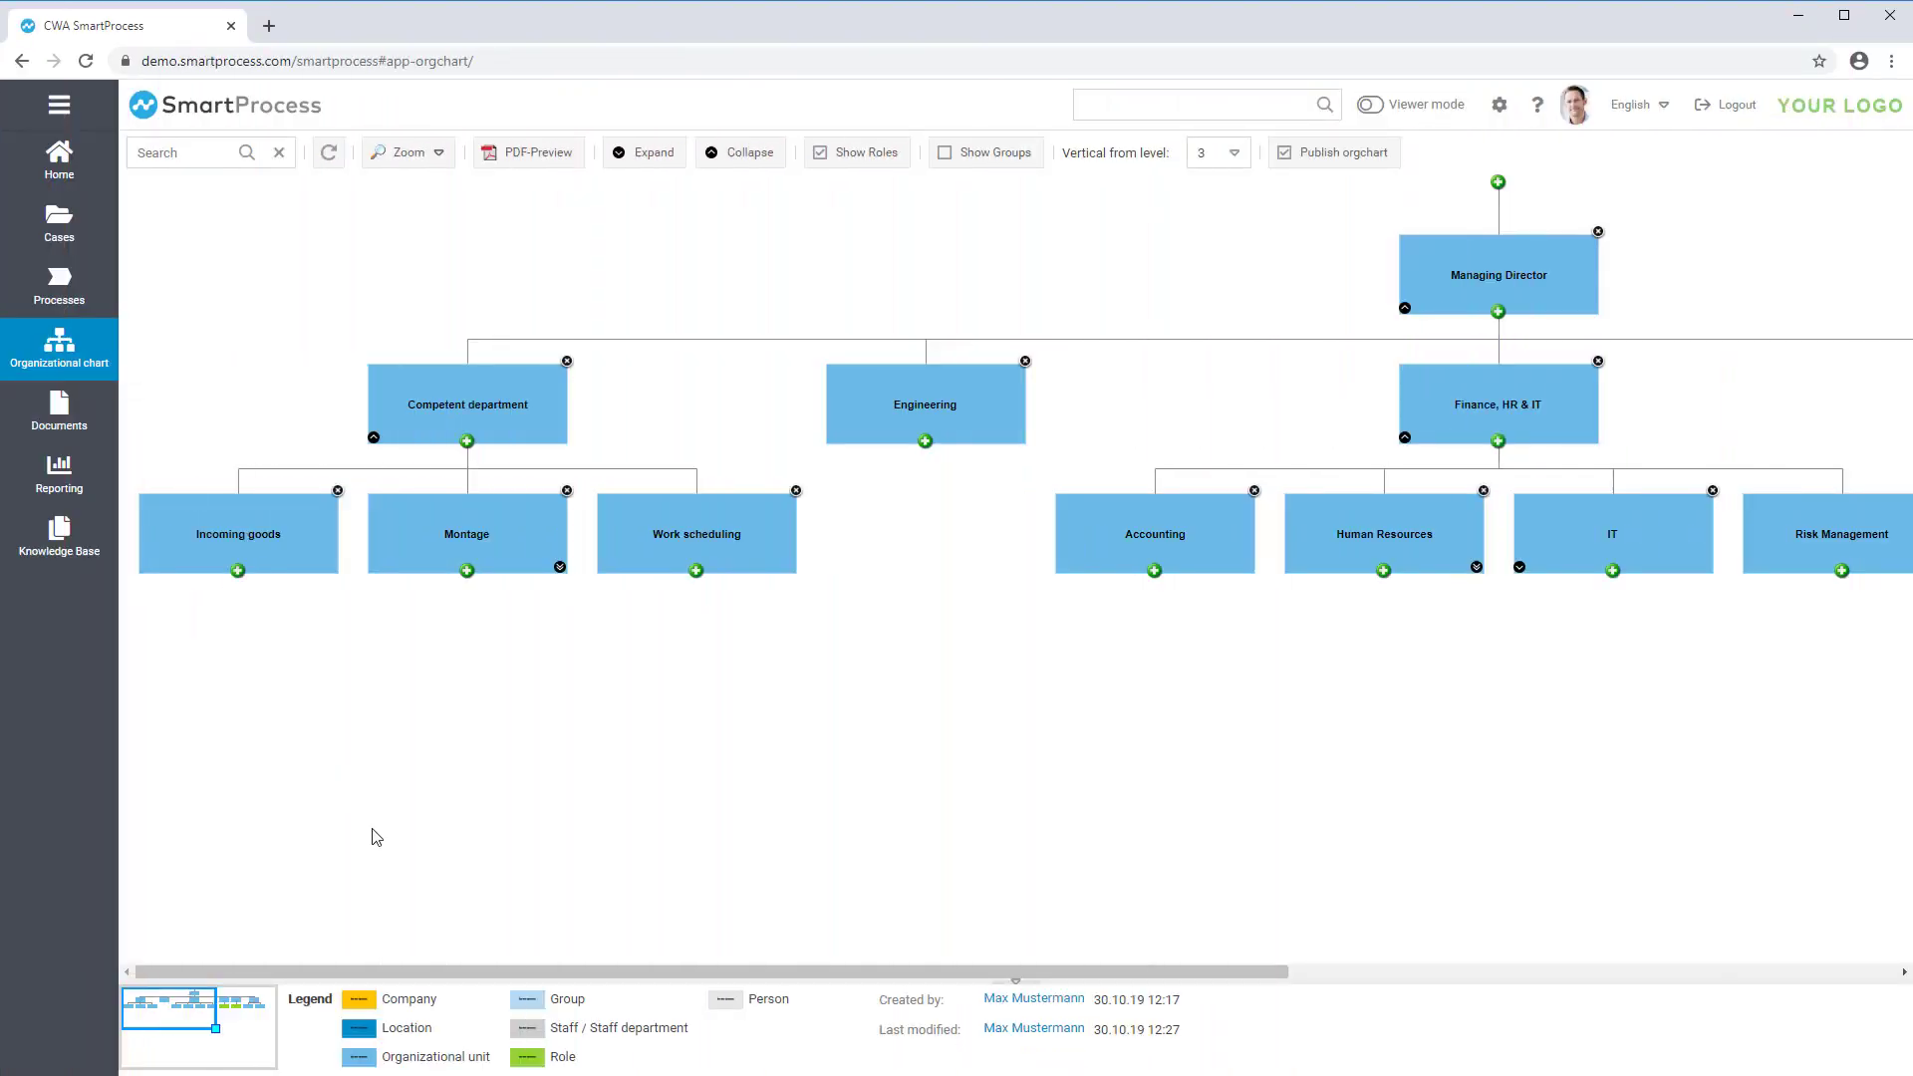
{"action": "left_click_drag", "start_coordinate": [408, 974], "coordinate": [1056, 976]}
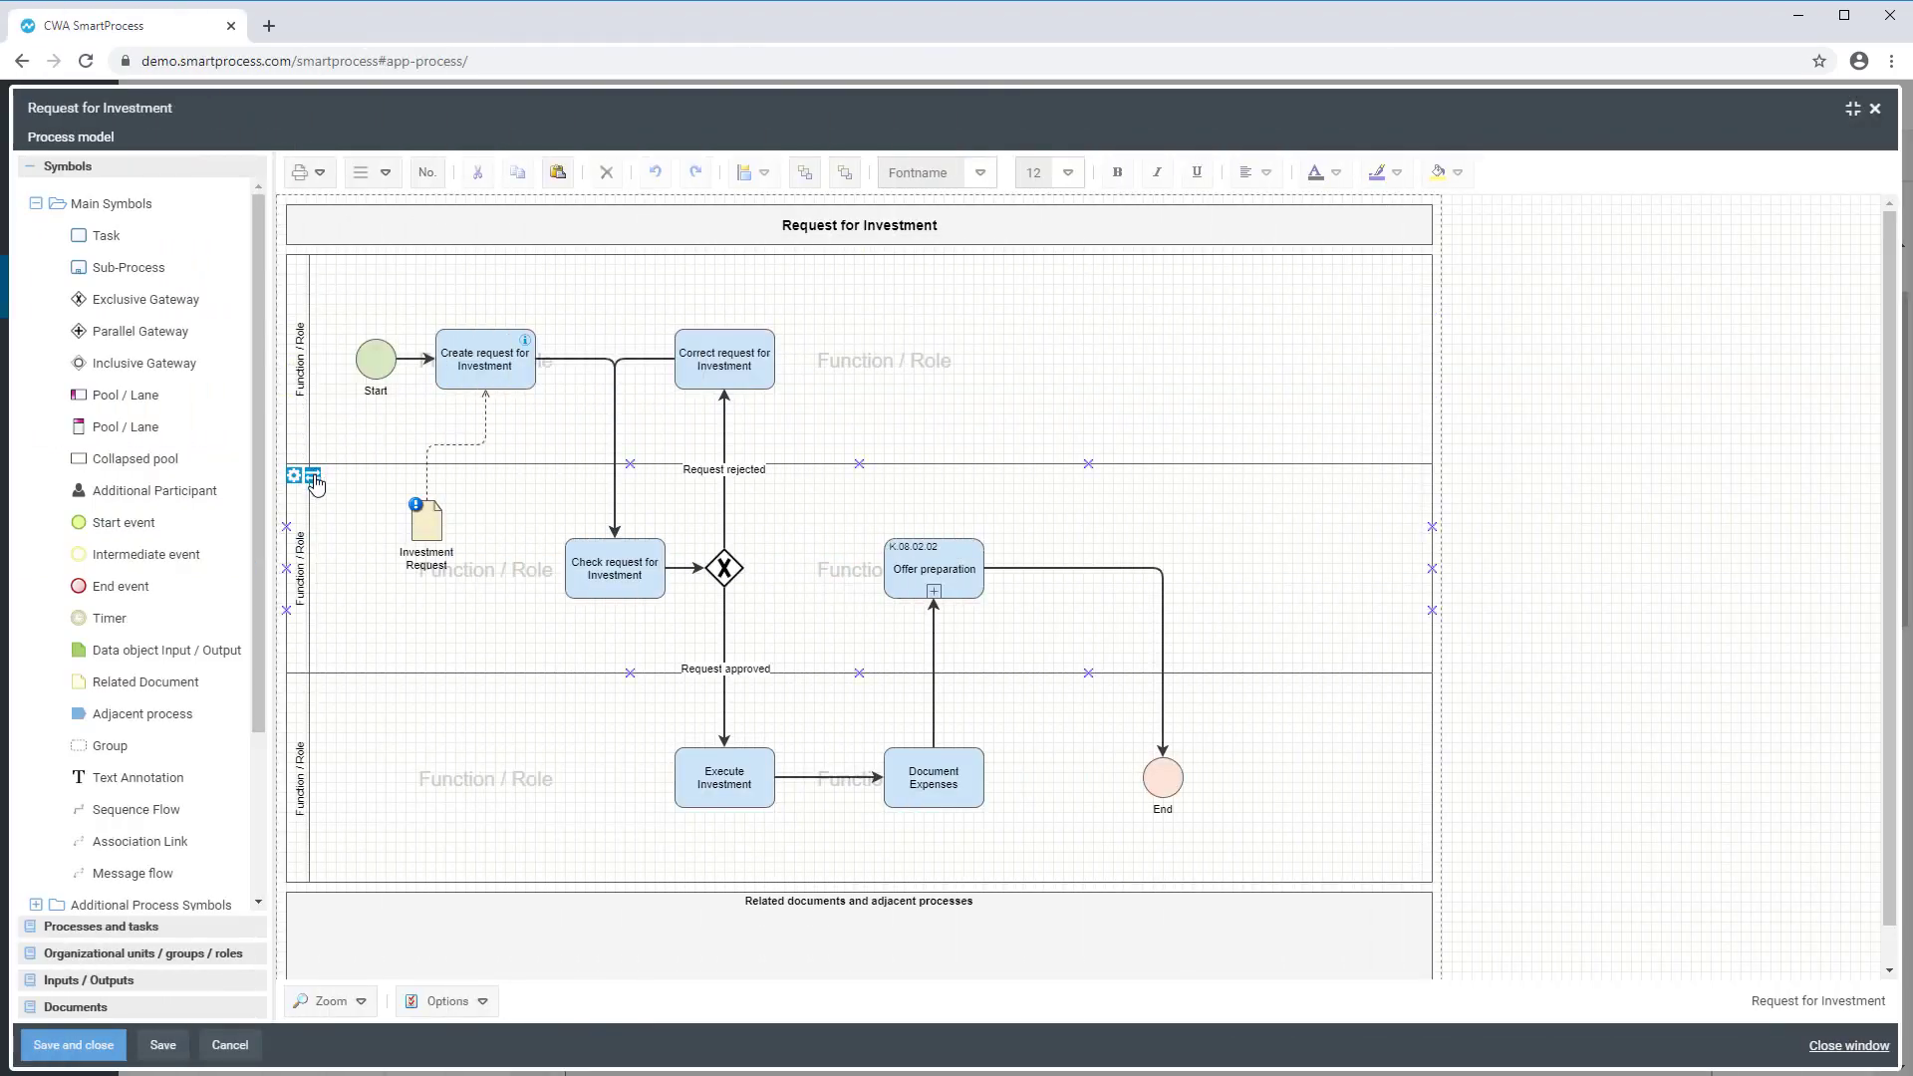
Assign the Quality org unit, under Managing Director, to the top swimlane
{"action": "double_click", "coordinate": [314, 475]}
{"action": "left_click", "coordinate": [942, 600]}
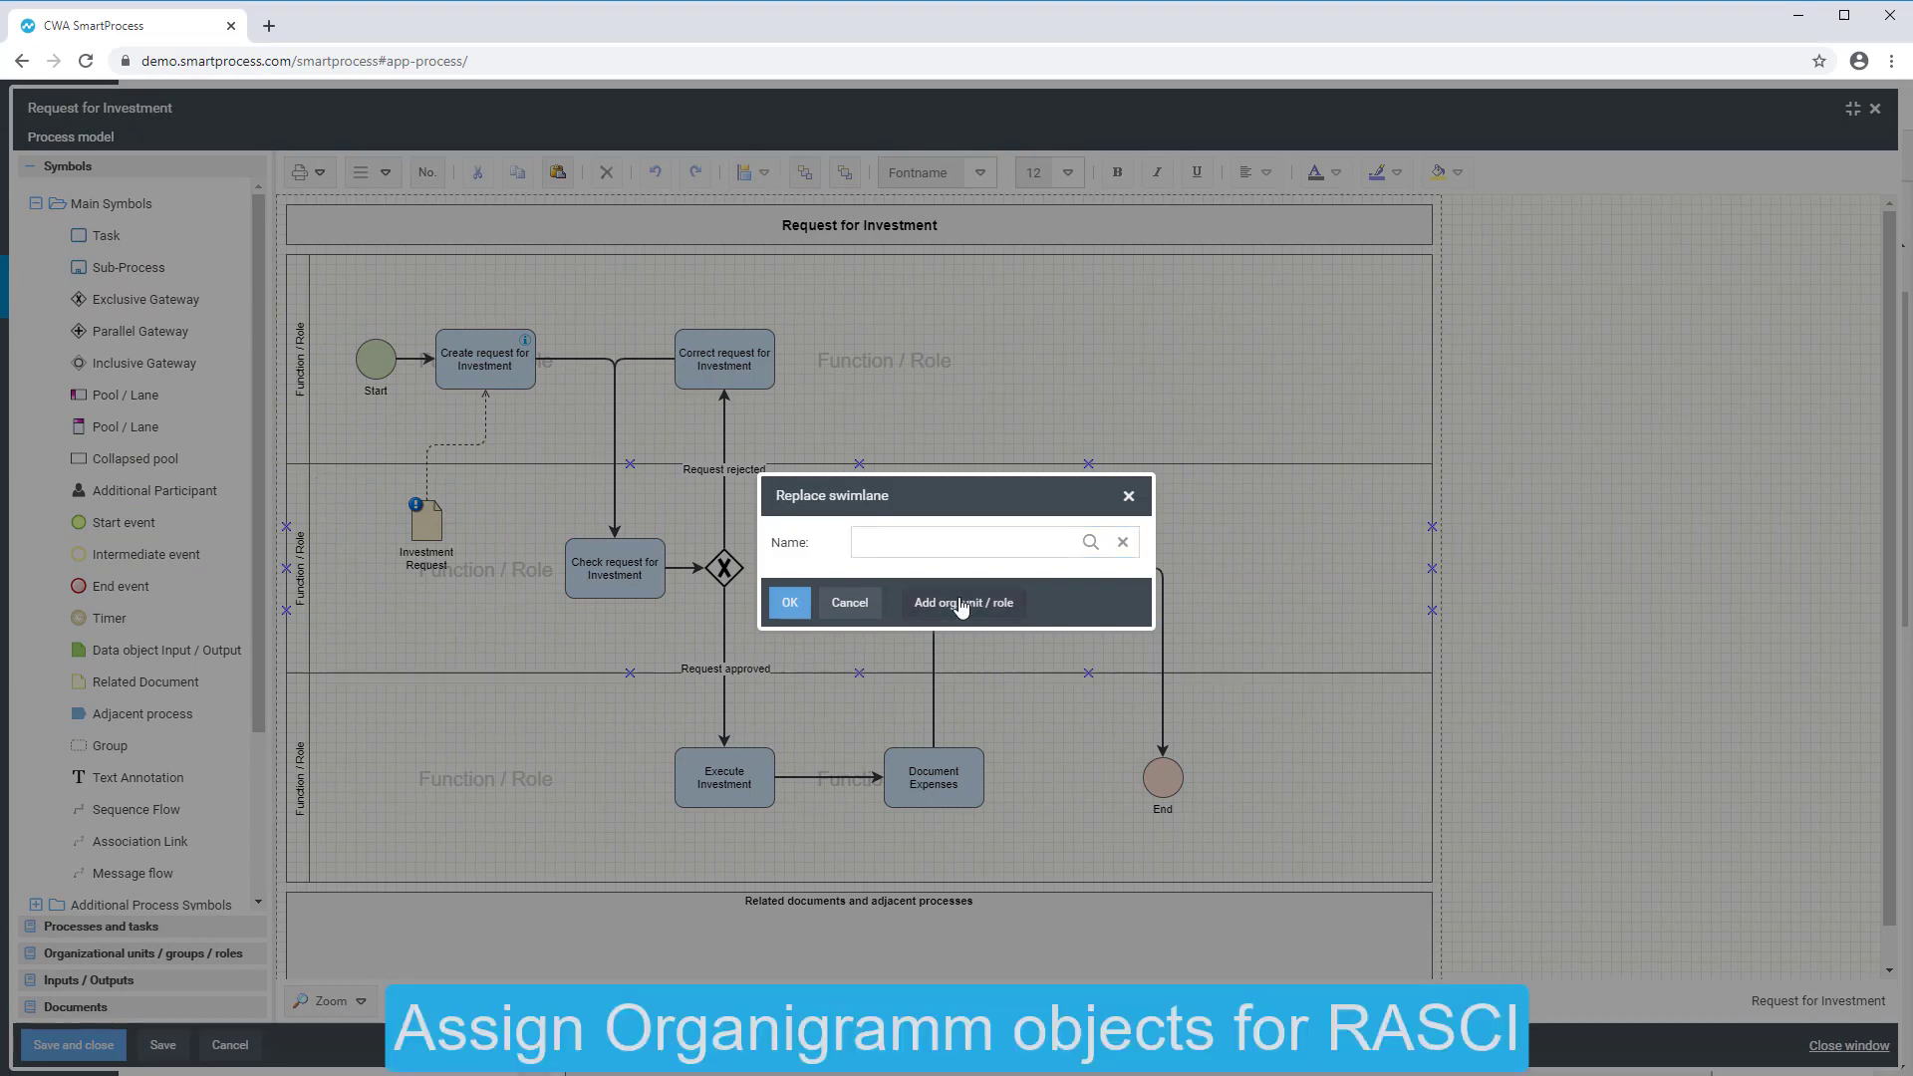
{"action": "left_click", "coordinate": [748, 368]}
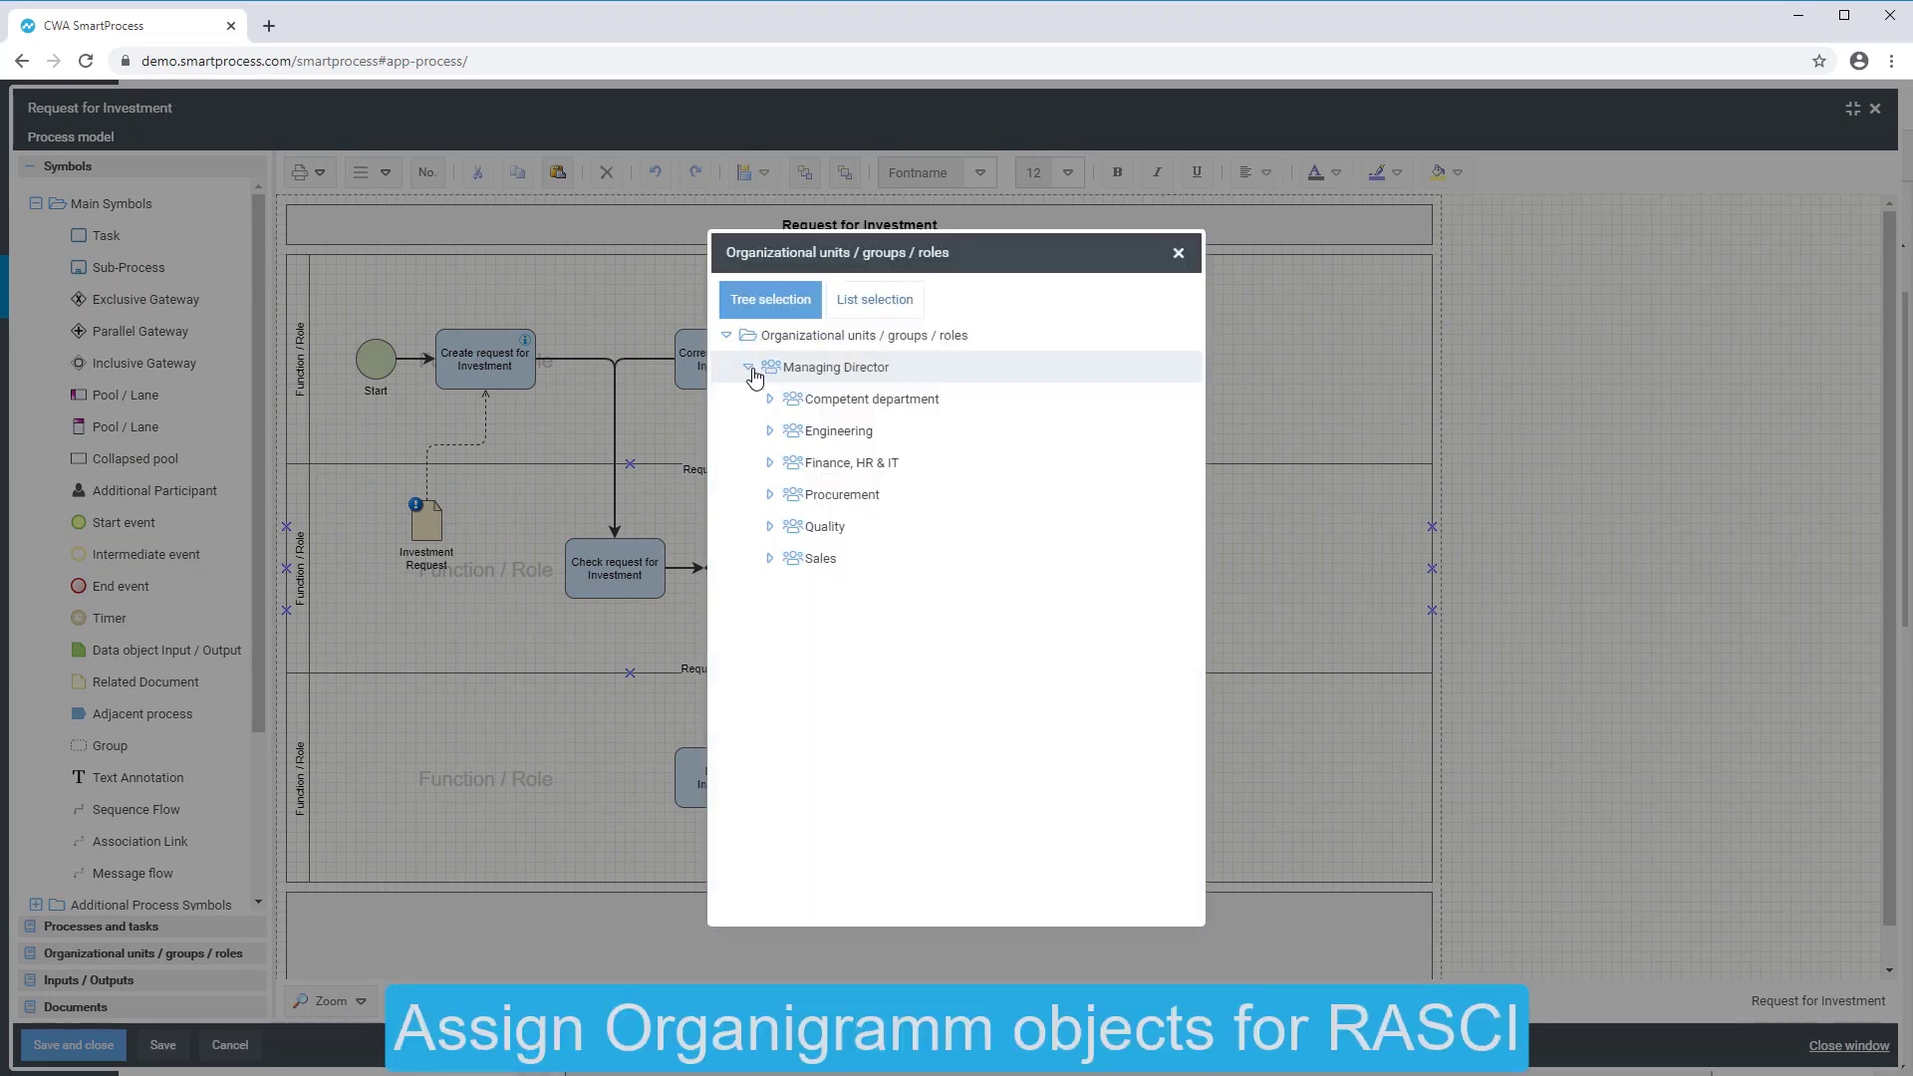
{"action": "double_click", "coordinate": [832, 530]}
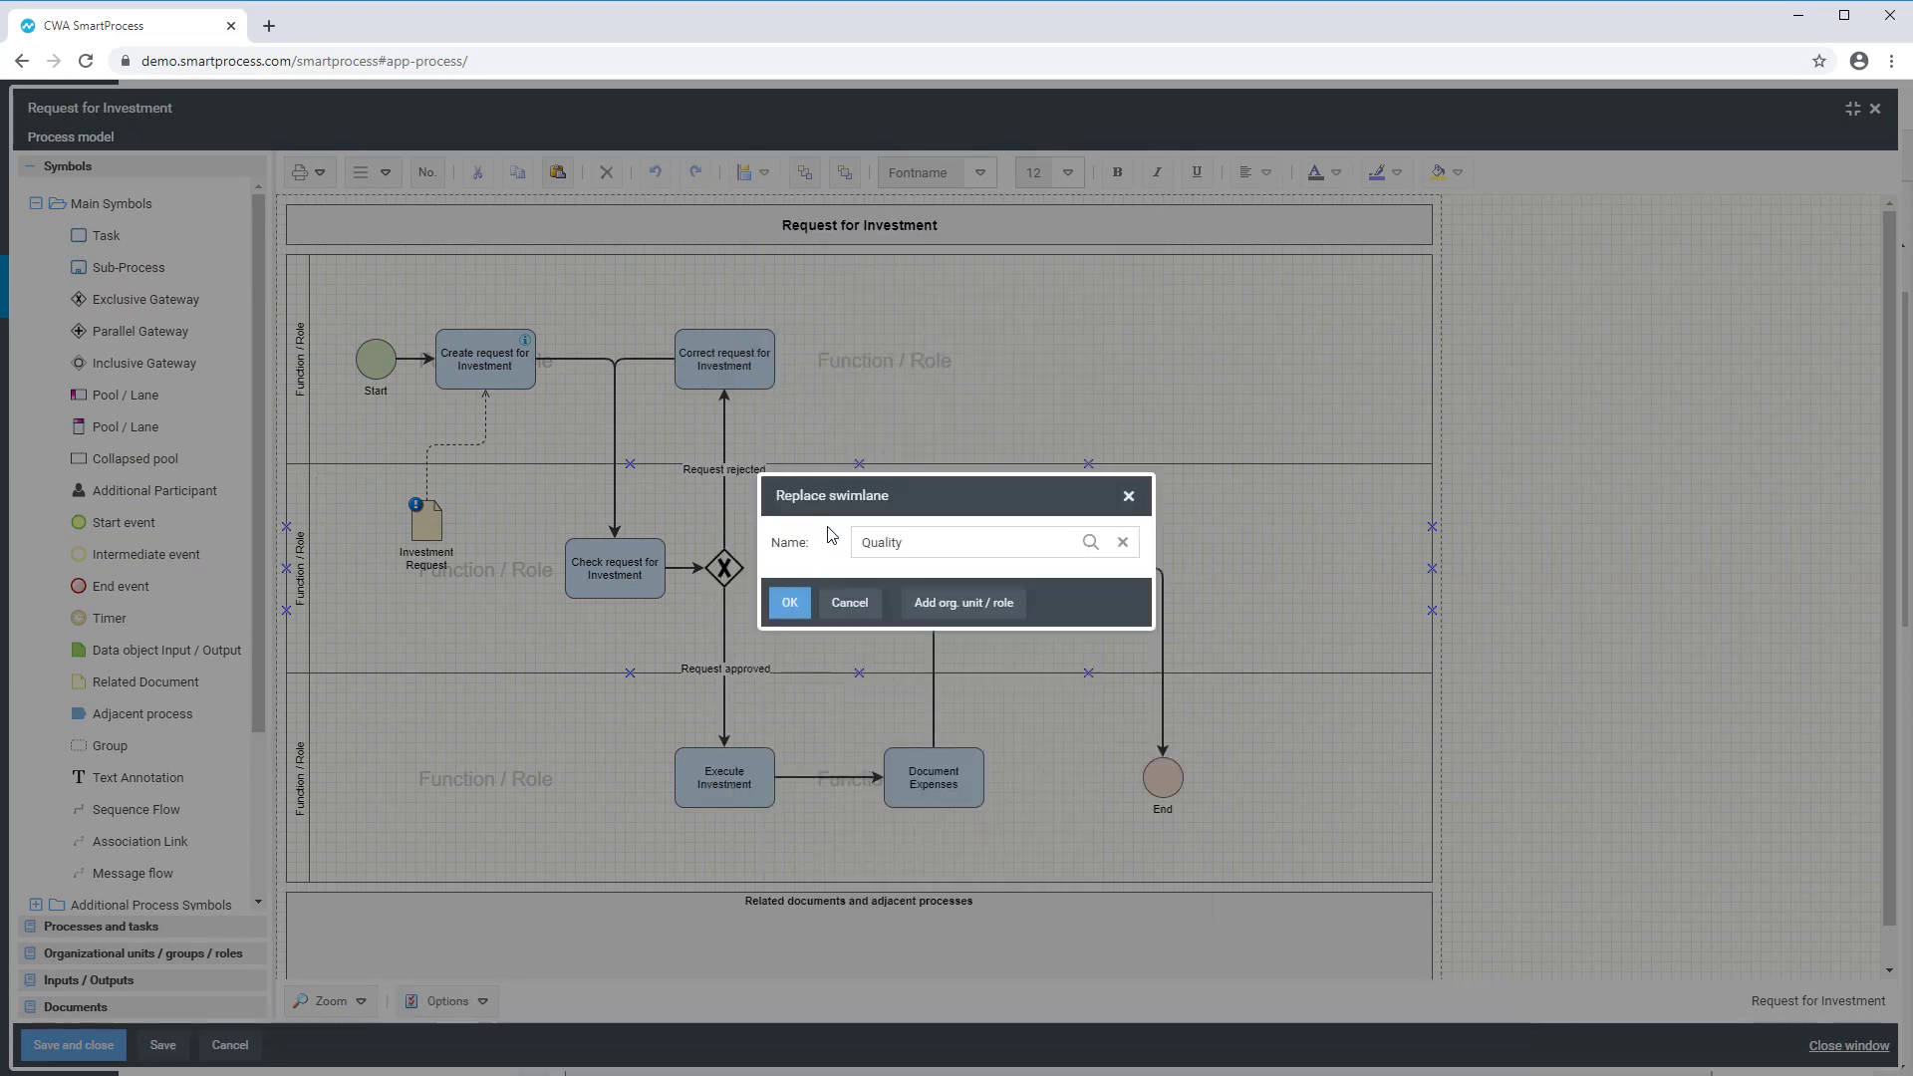
{"action": "left_click", "coordinate": [790, 602]}
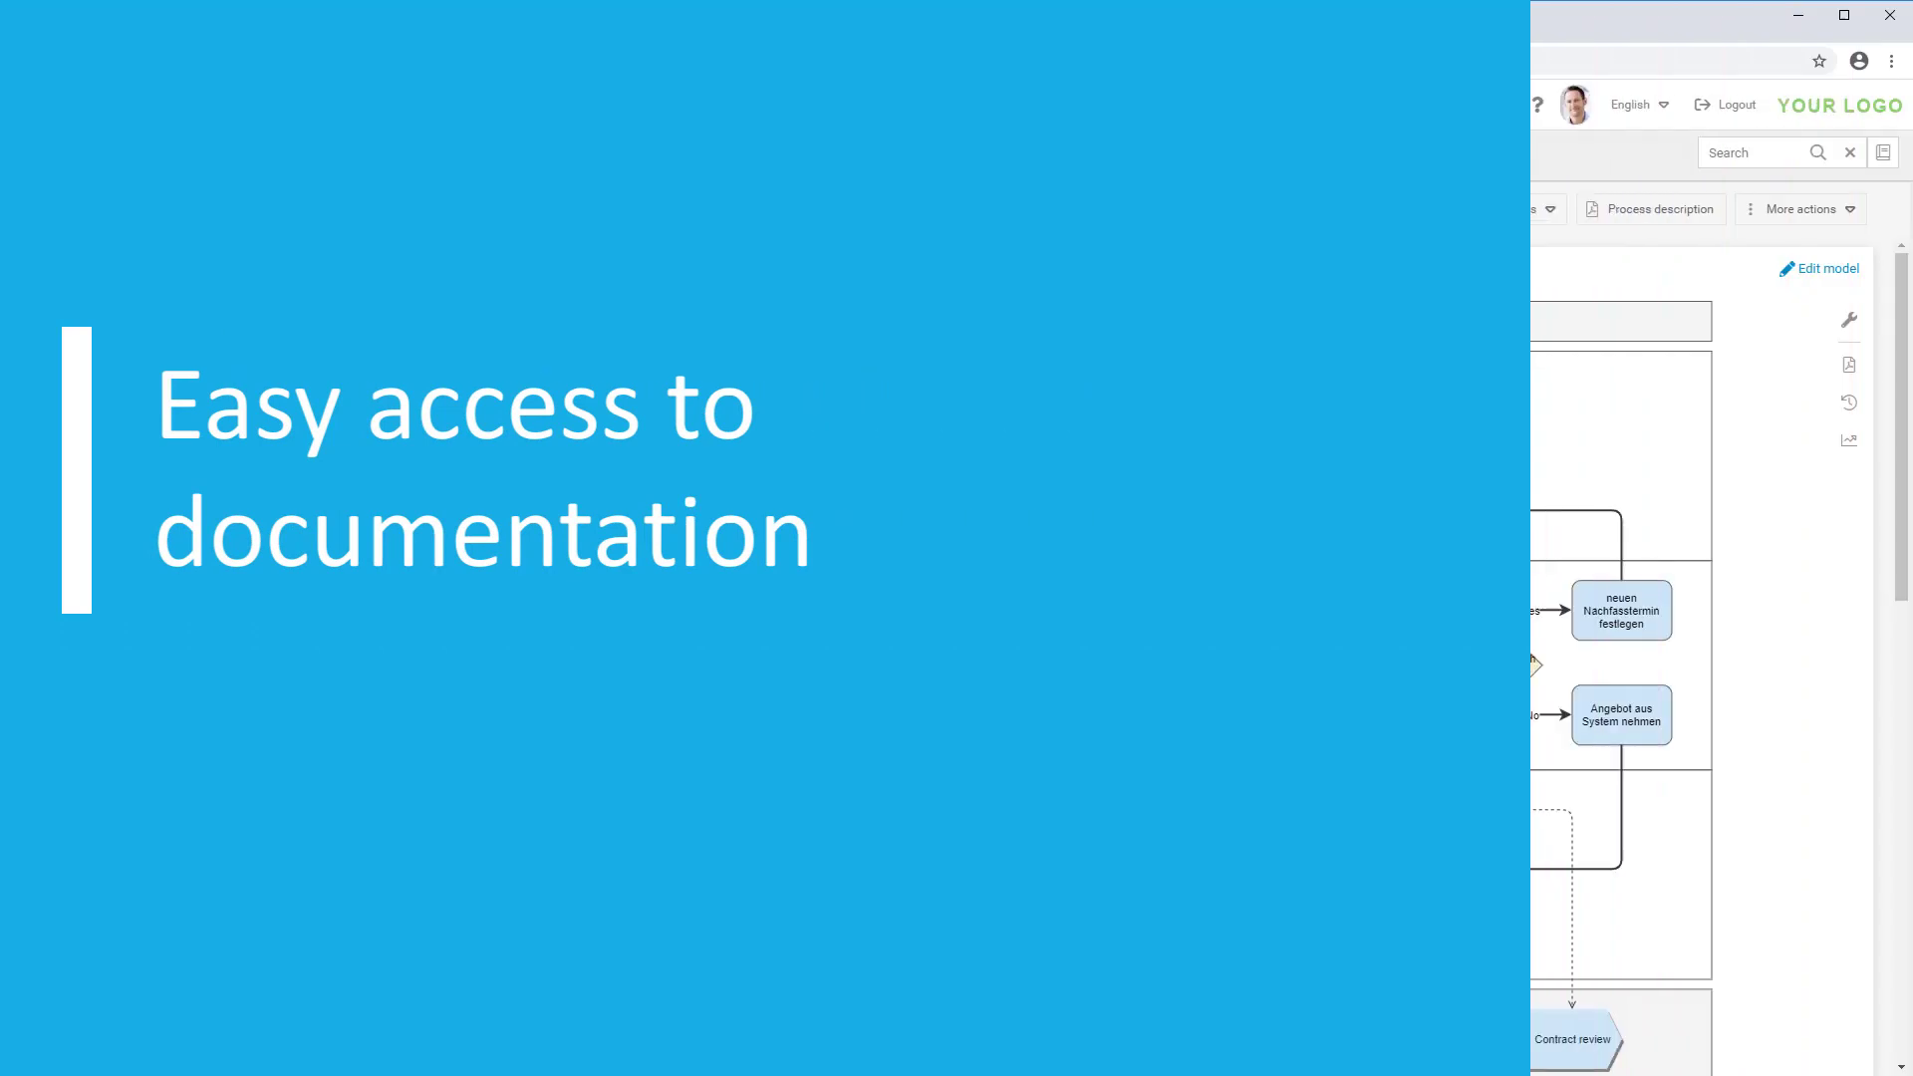
Open the Offer preparation process description PDF and scroll down to its last page
{"action": "left_click", "coordinate": [1641, 226]}
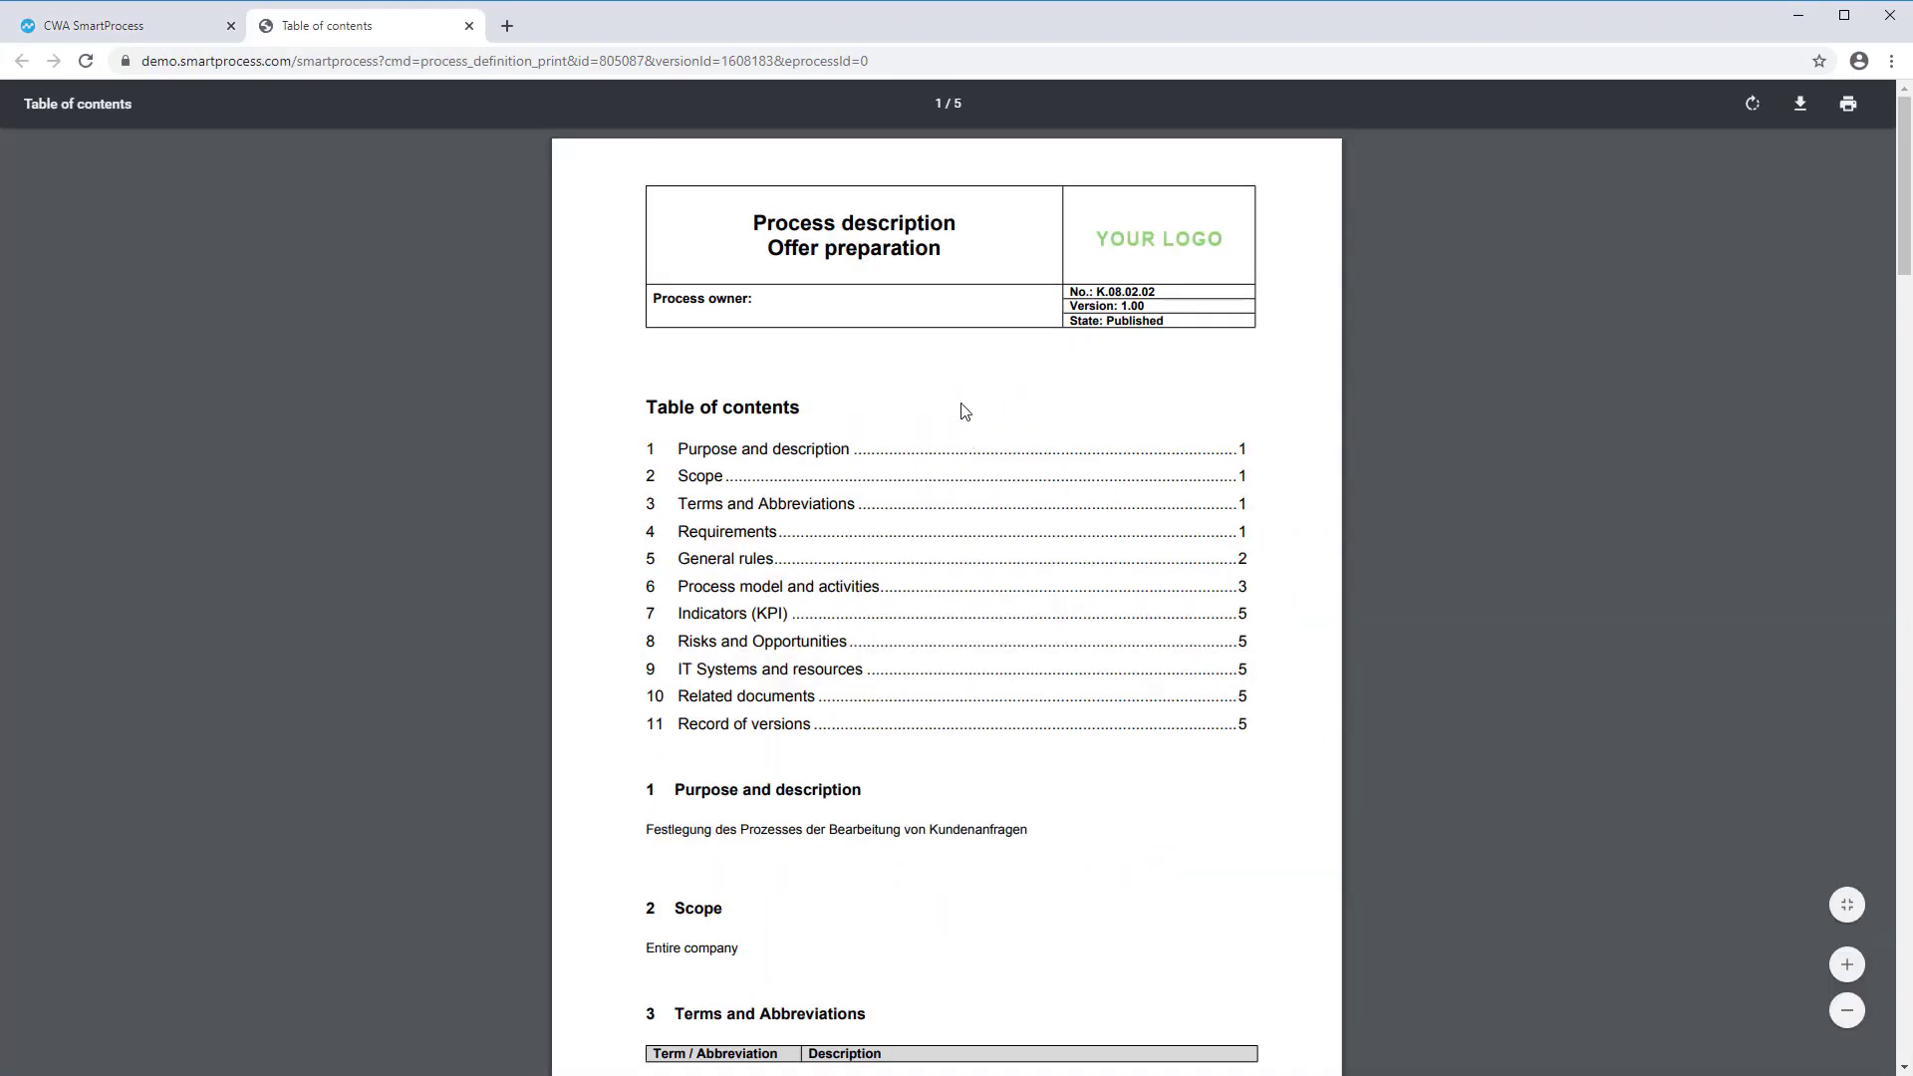
{"action": "scroll", "coordinate": [965, 410], "scroll_direction": "down", "scroll_amount": 10}
{"action": "scroll", "coordinate": [965, 411], "scroll_direction": "down", "scroll_amount": 14}
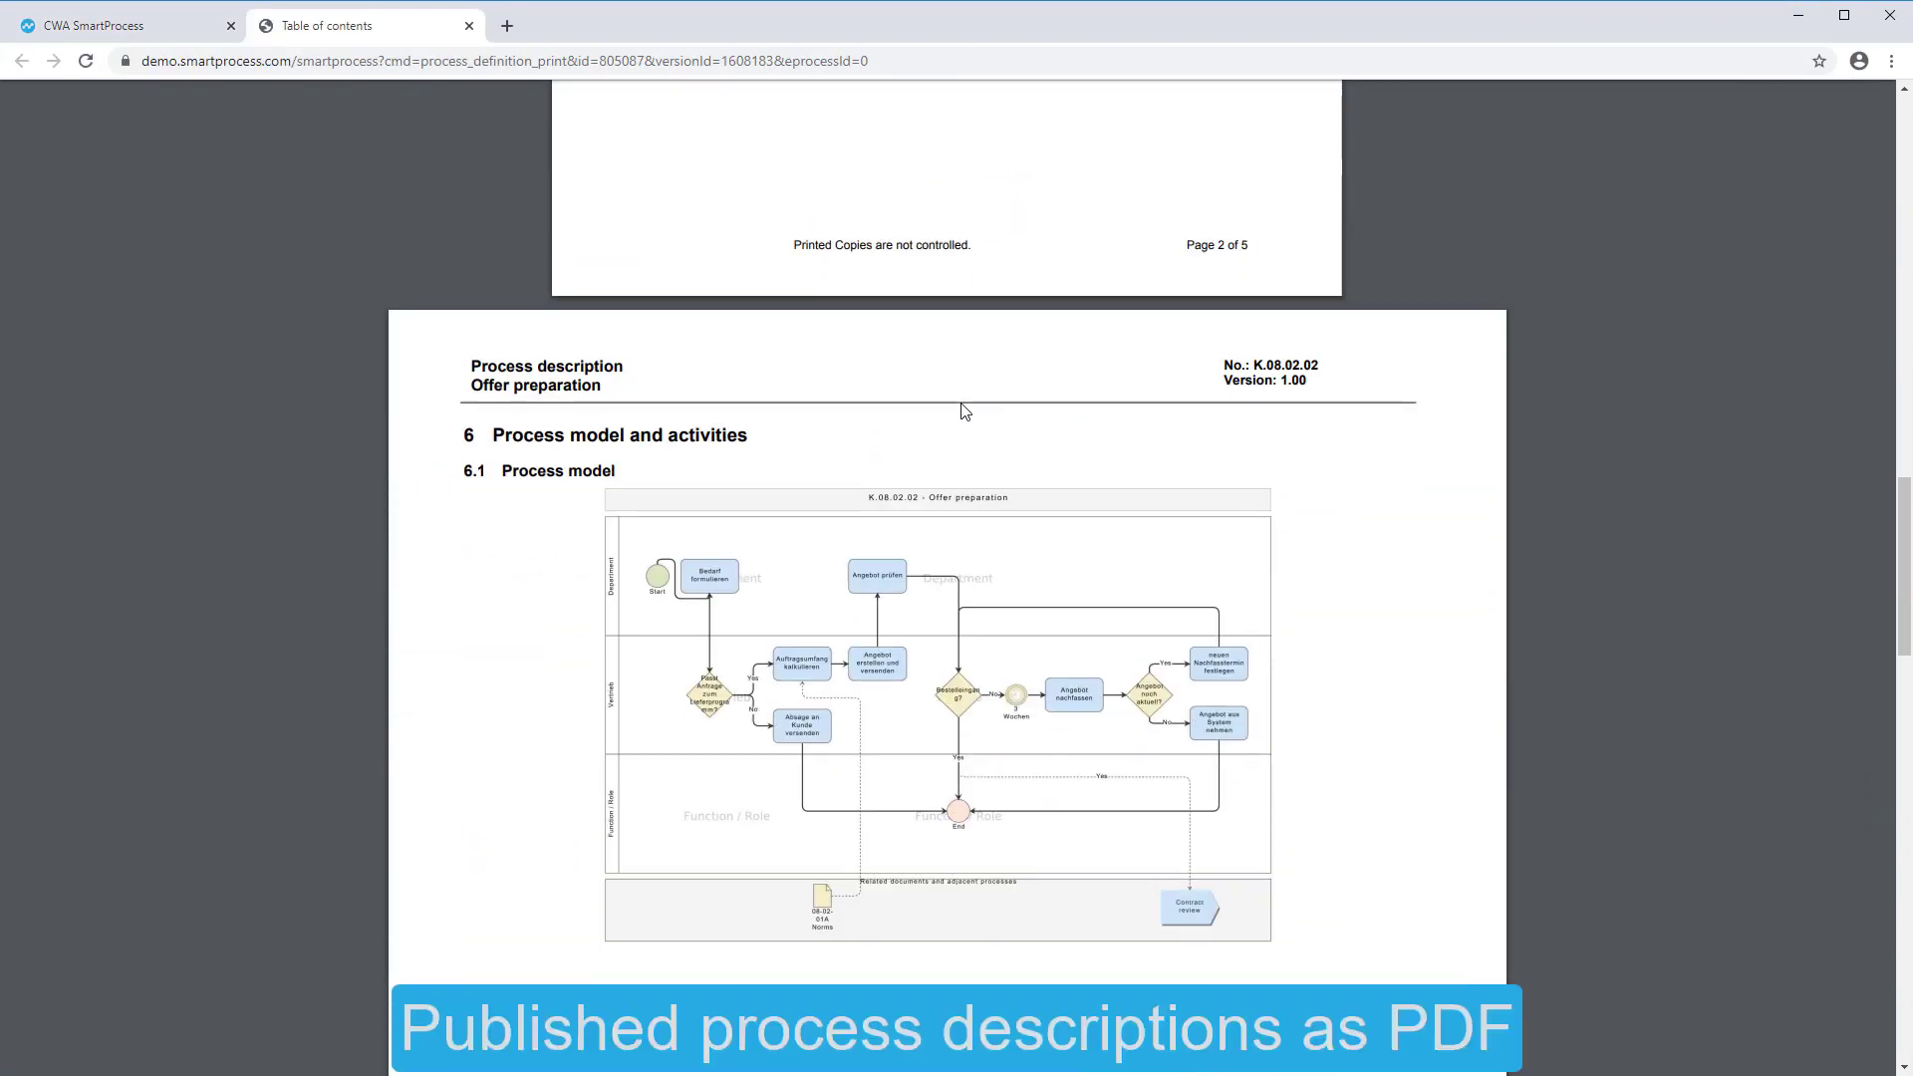
{"action": "scroll", "coordinate": [965, 406], "scroll_direction": "down", "scroll_amount": 14}
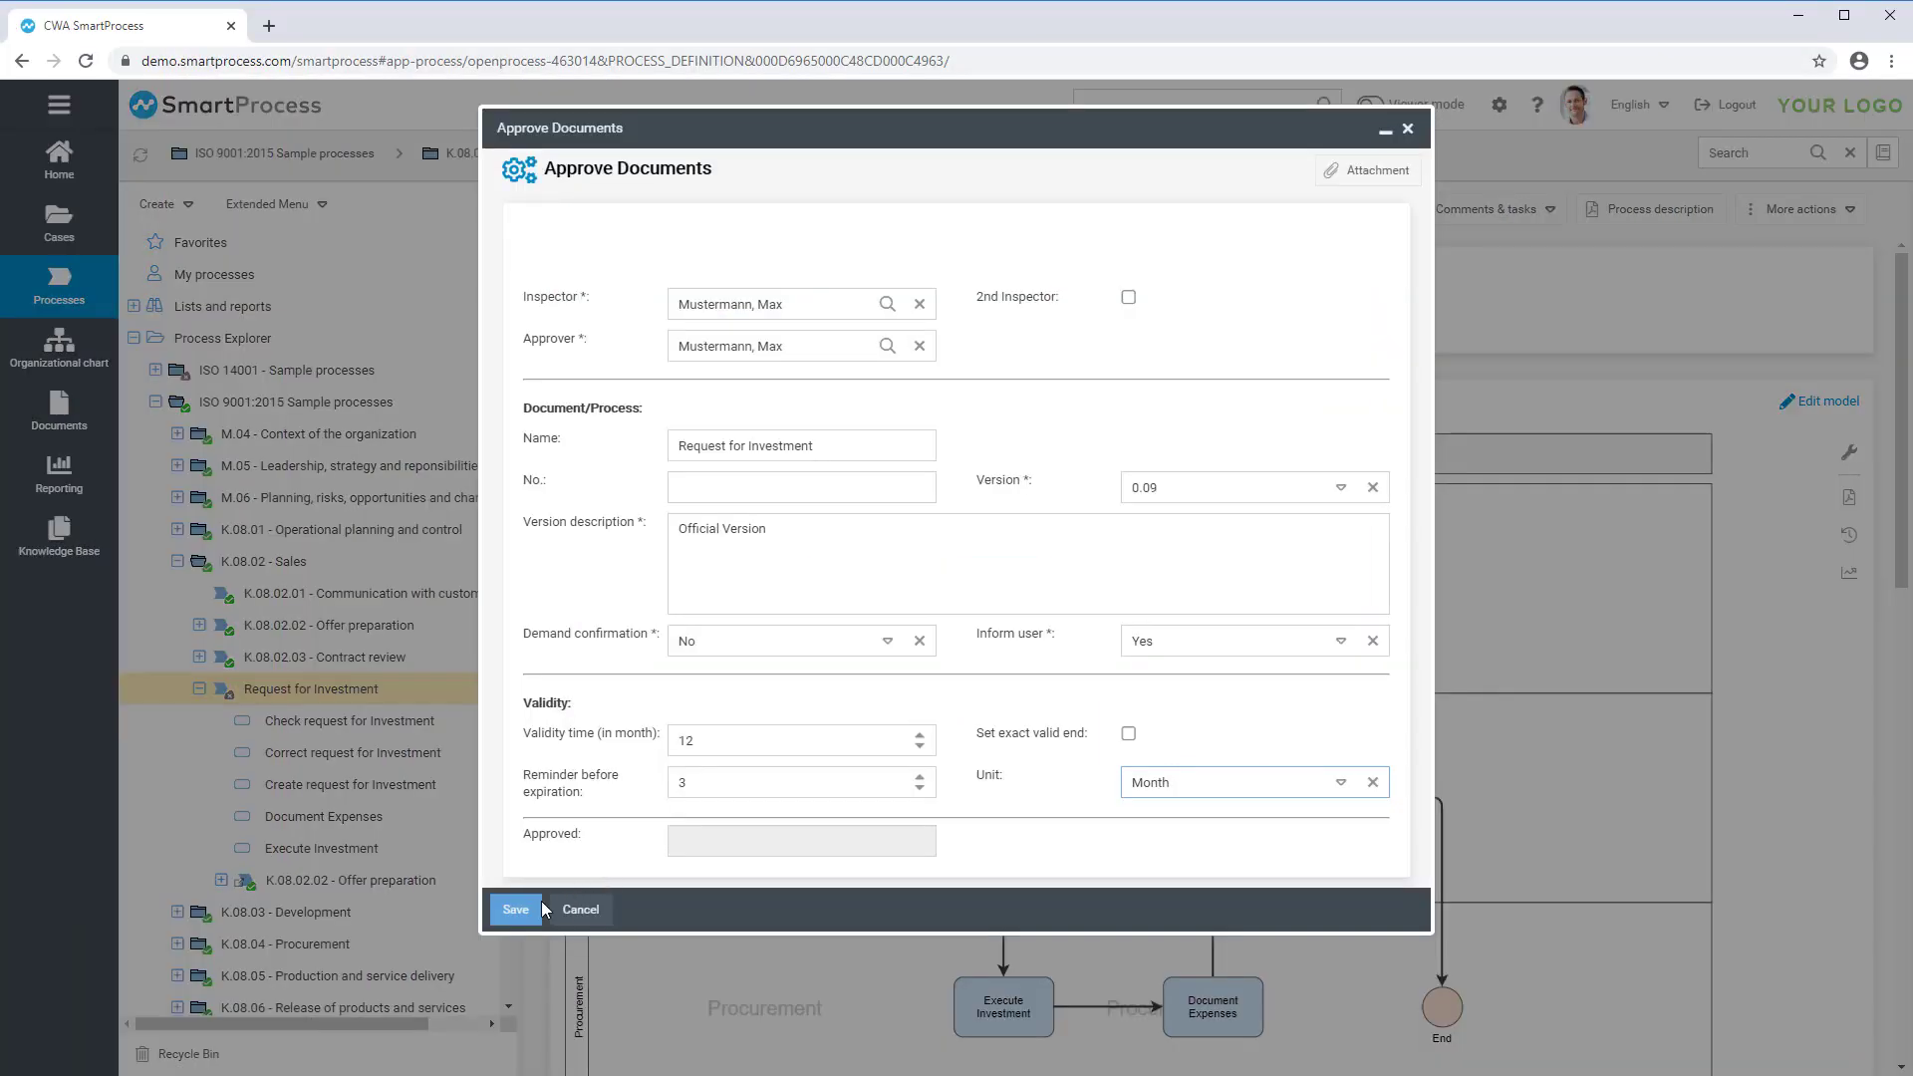
Start the approval workflow and return the check task with validation result Alright
{"action": "left_click", "coordinate": [536, 909]}
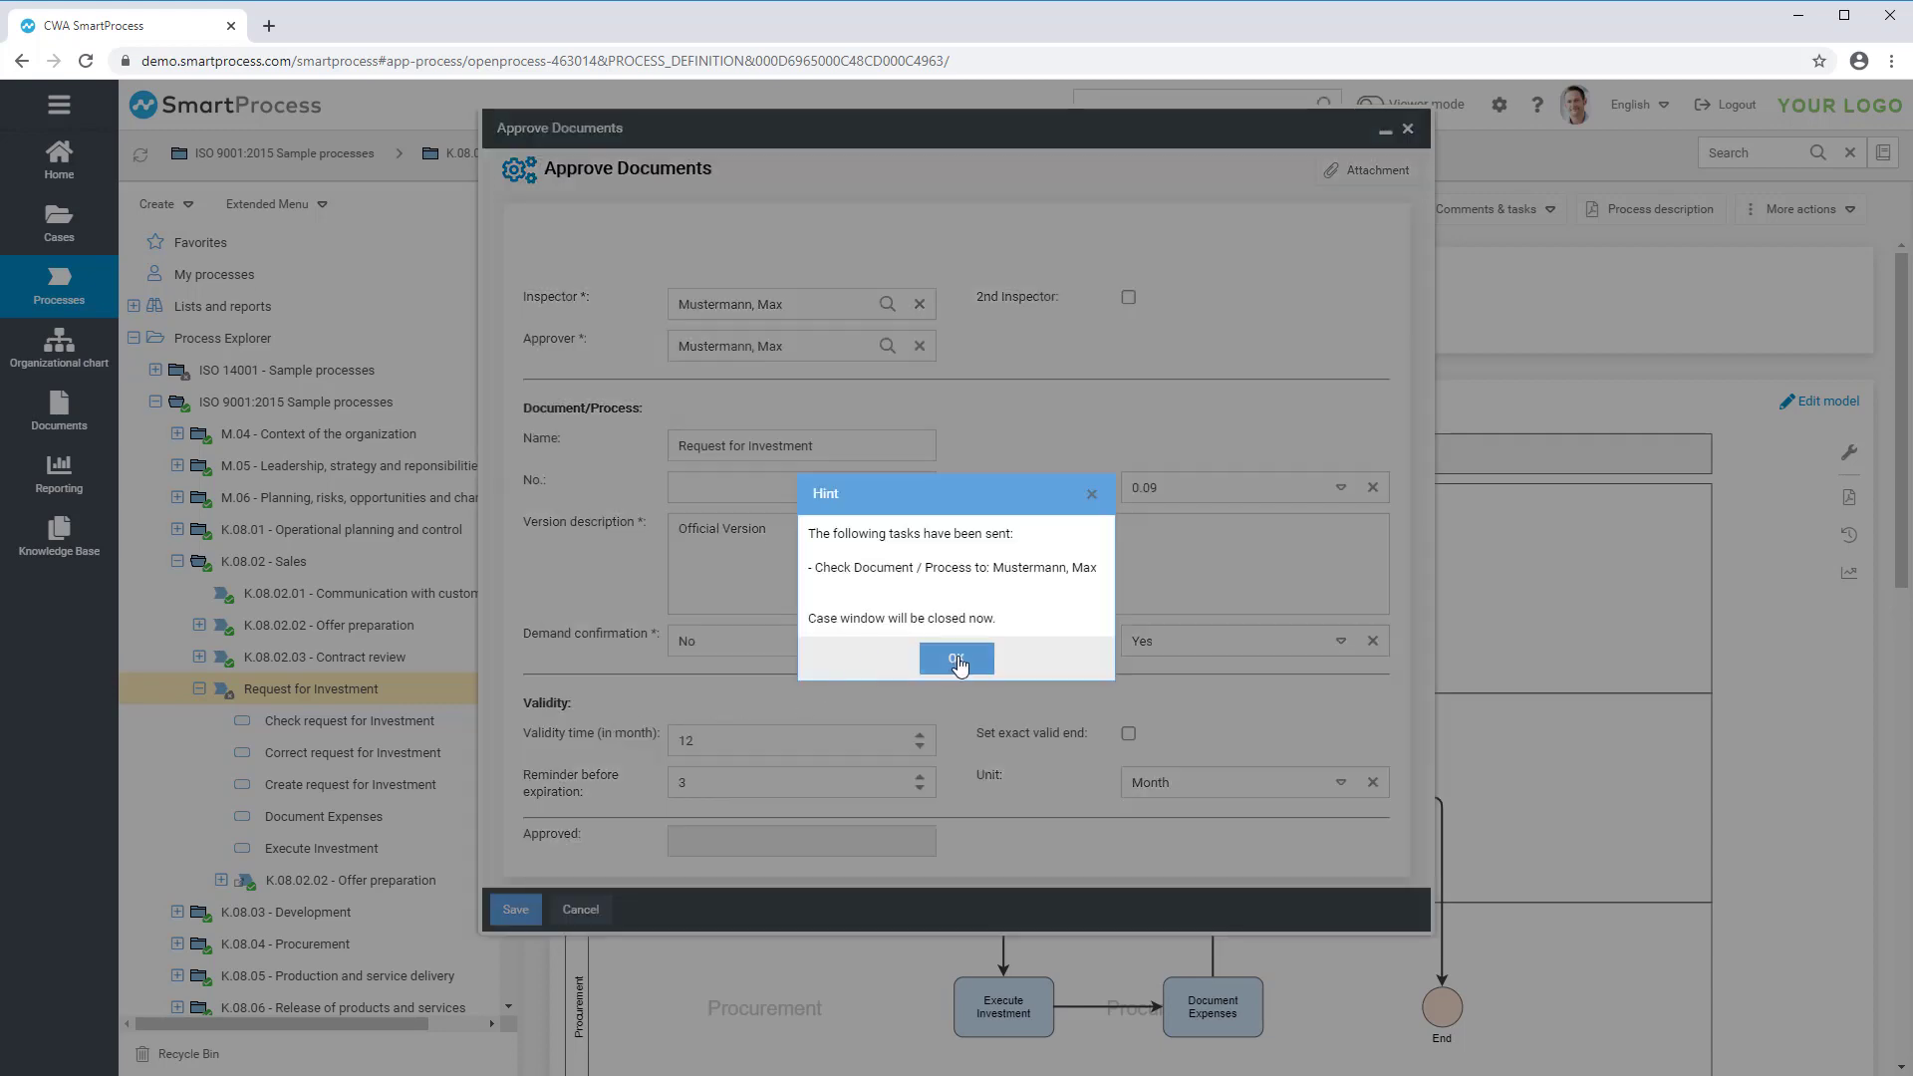
{"action": "left_click", "coordinate": [957, 662]}
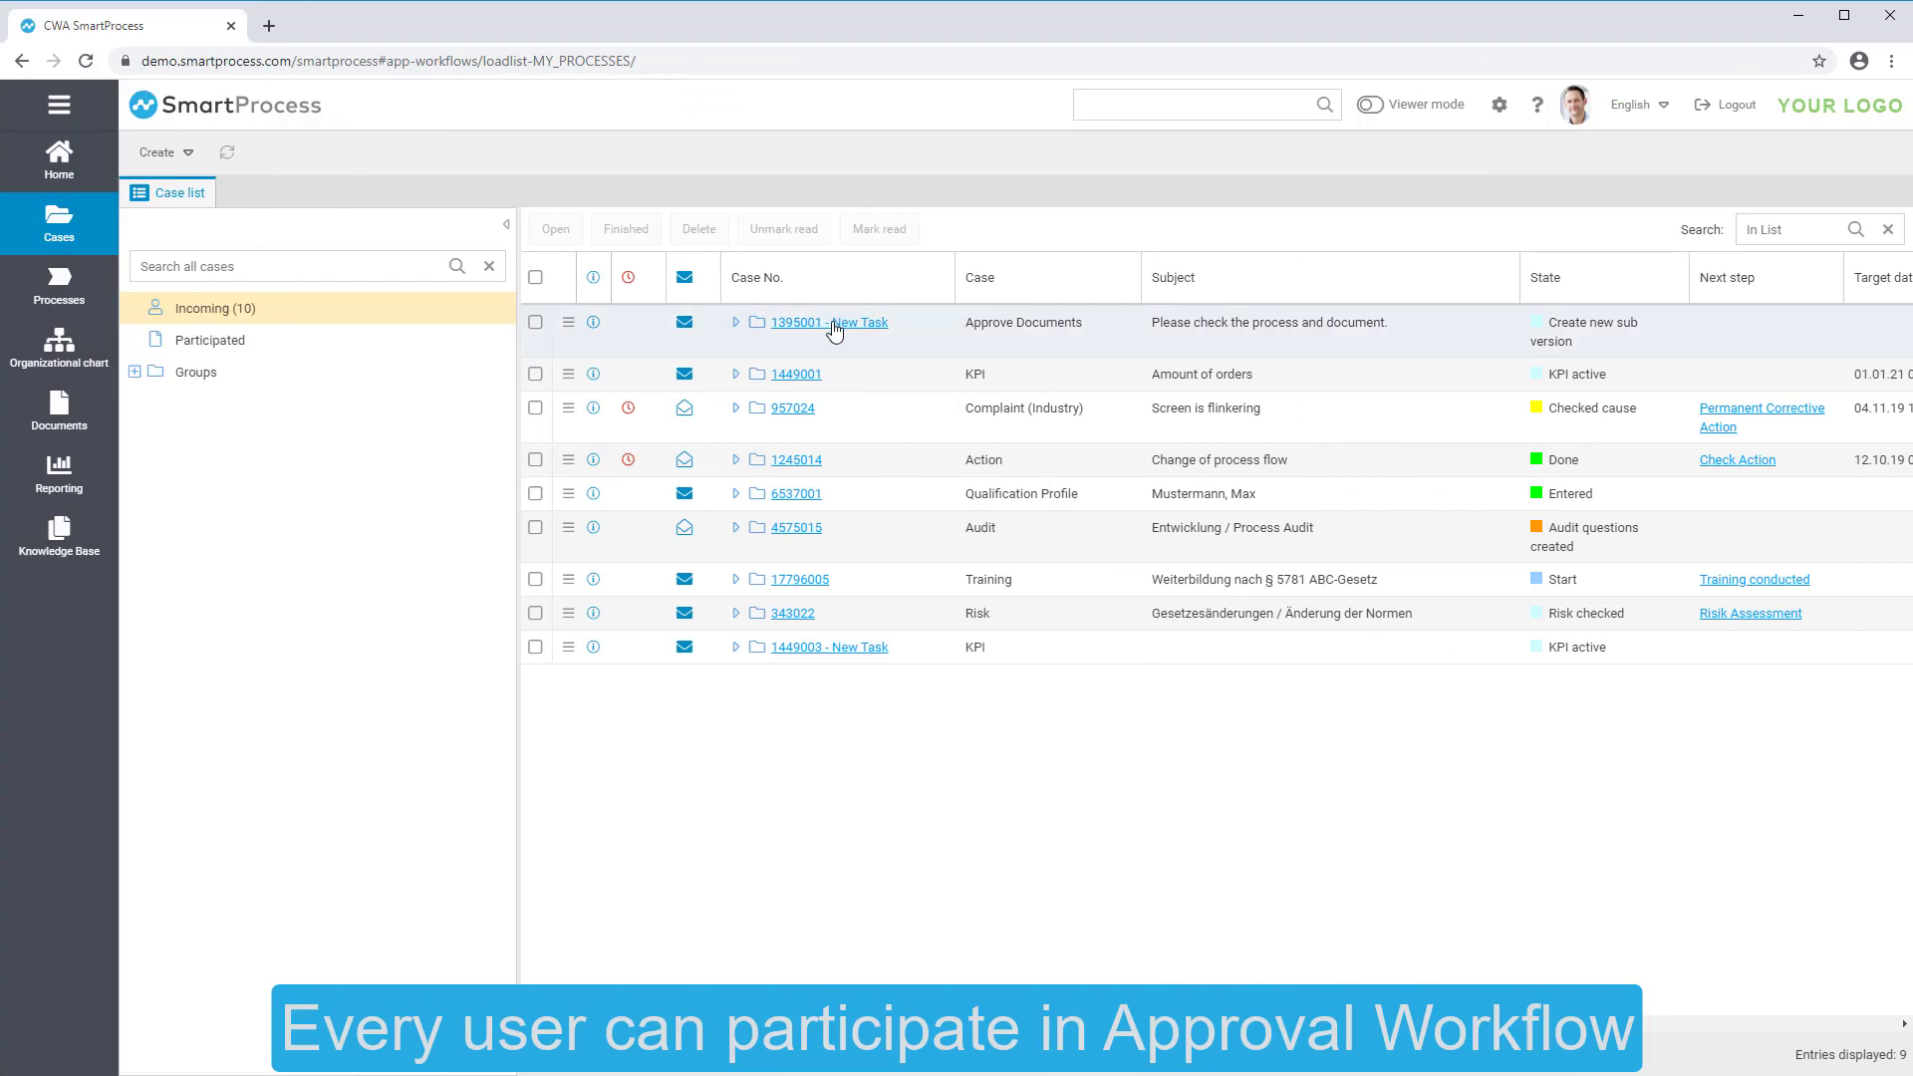
{"action": "left_click", "coordinate": [835, 330]}
{"action": "left_click", "coordinate": [388, 308]}
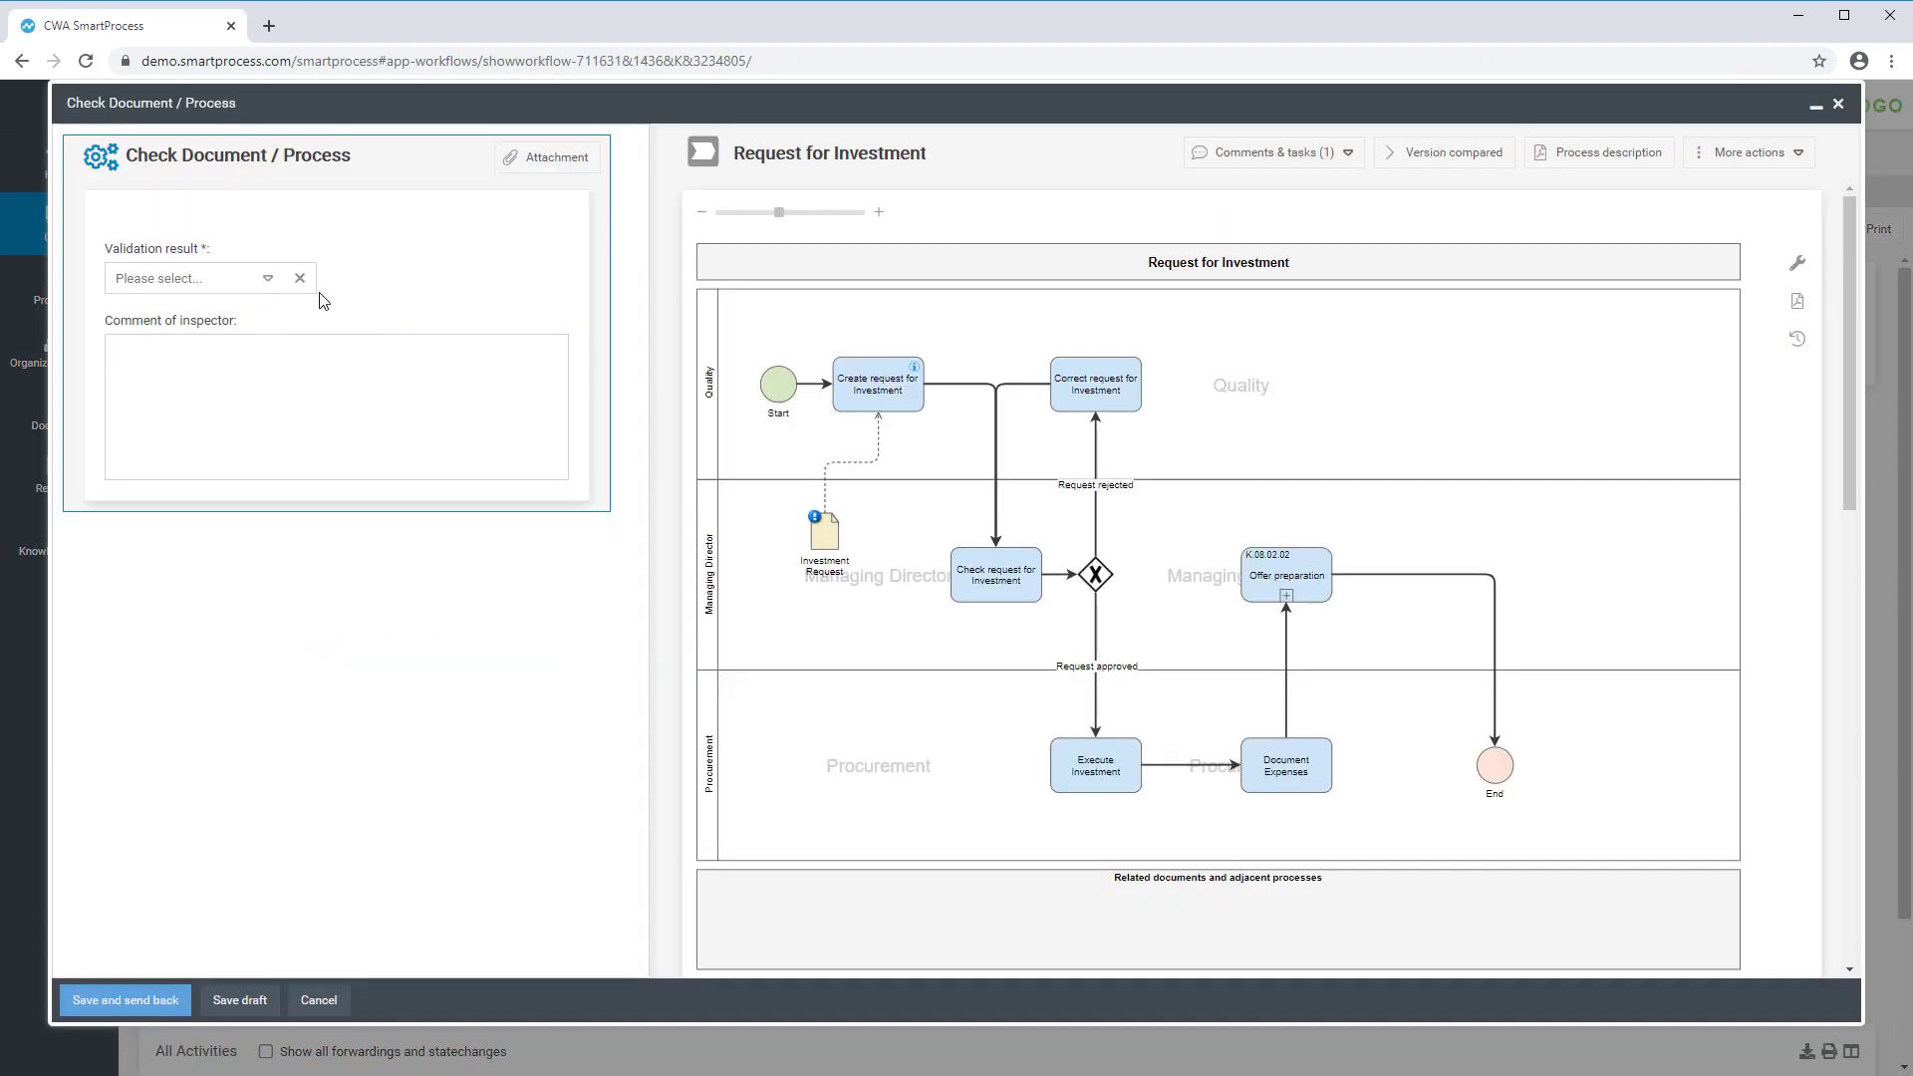
{"action": "left_click", "coordinate": [266, 280]}
{"action": "left_click", "coordinate": [251, 311]}
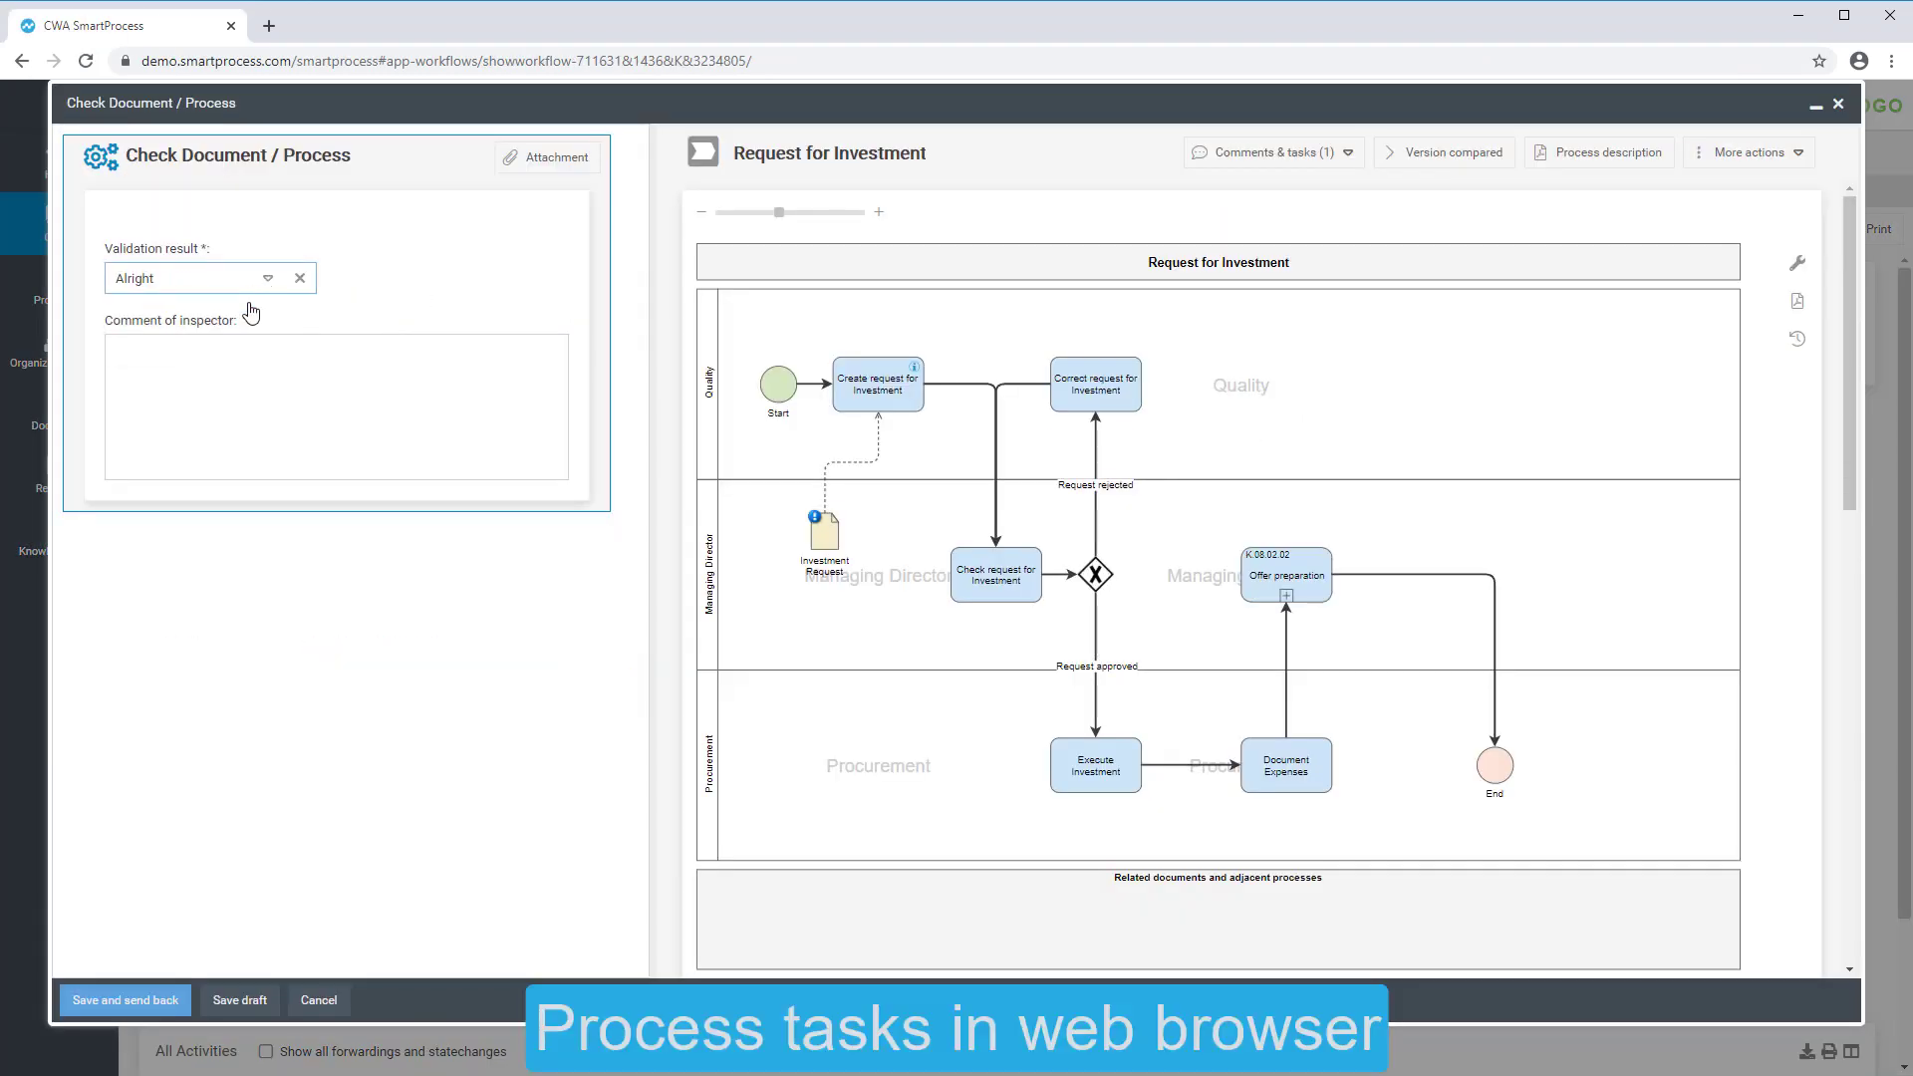
{"action": "left_click", "coordinate": [157, 1004]}
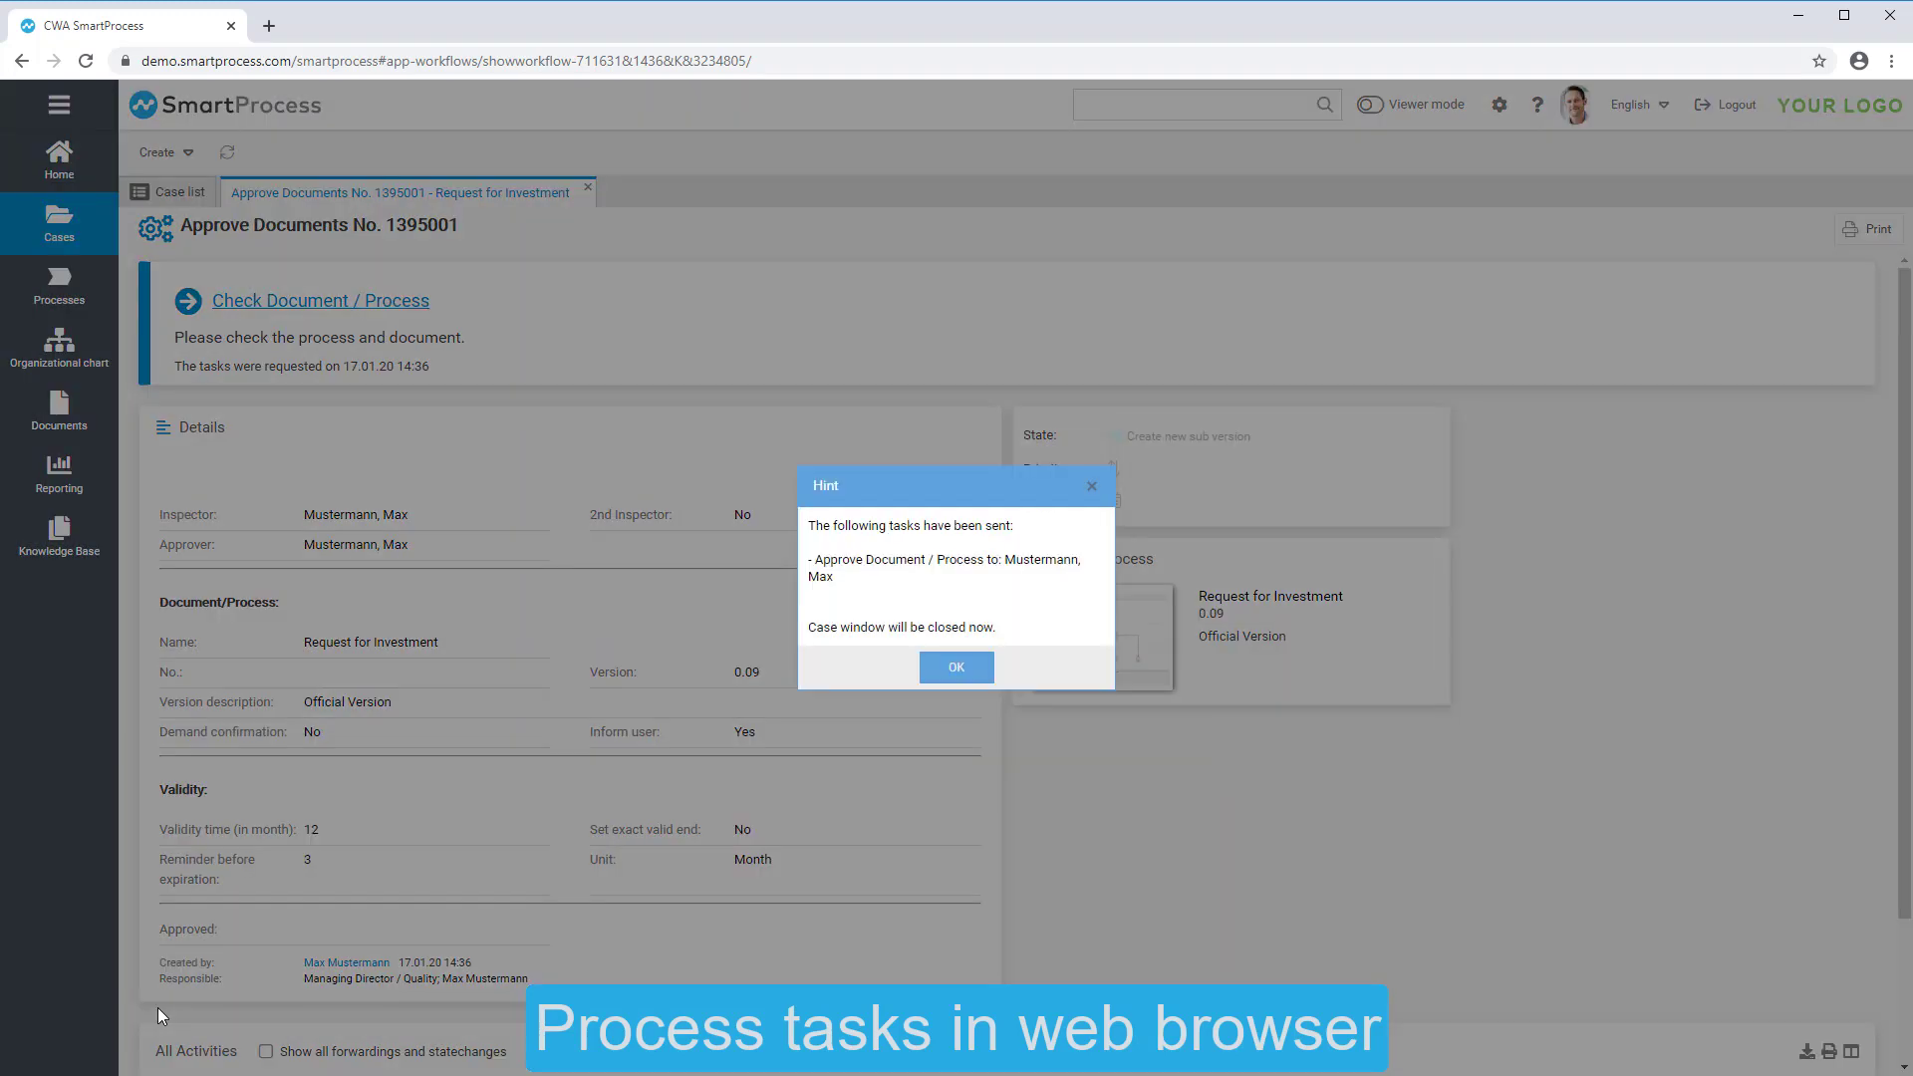
{"action": "left_click", "coordinate": [956, 666]}
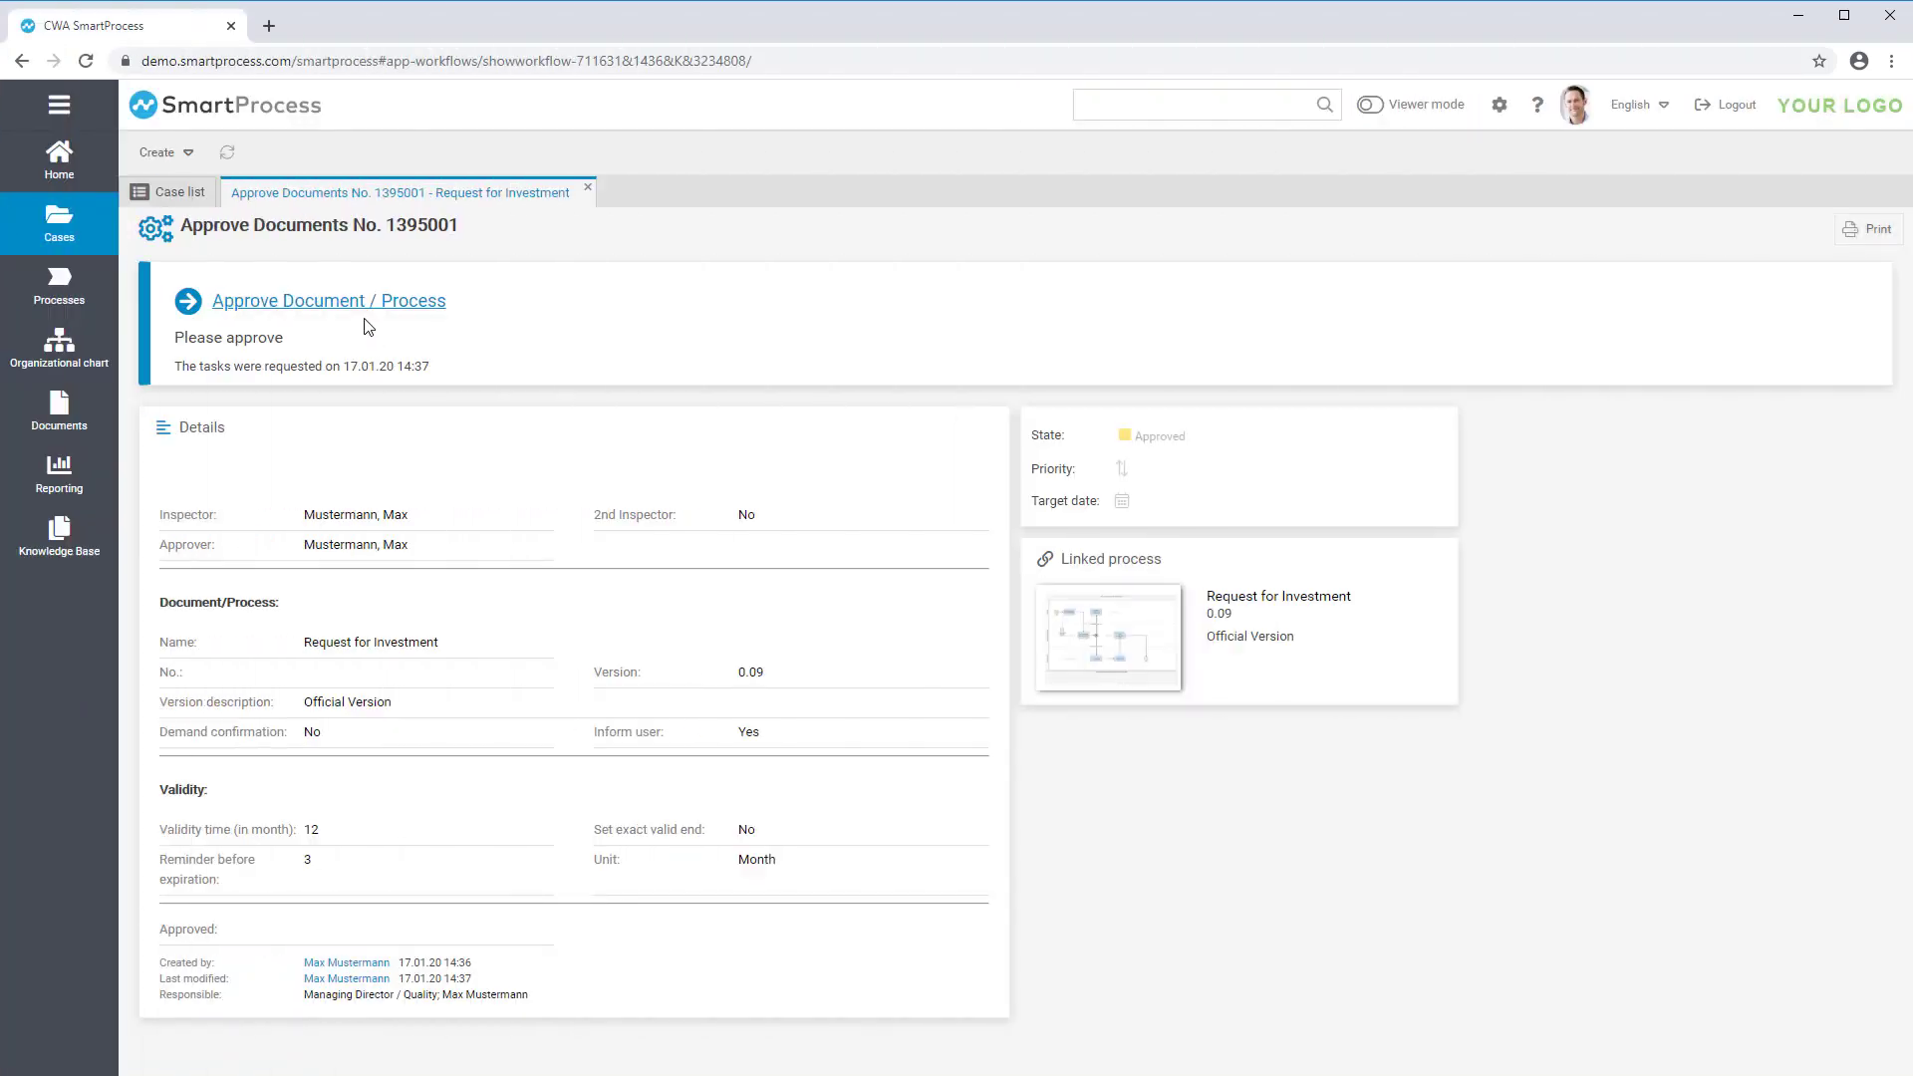
Set the approval task's release decision to Released and submit it
{"action": "left_click", "coordinate": [357, 312]}
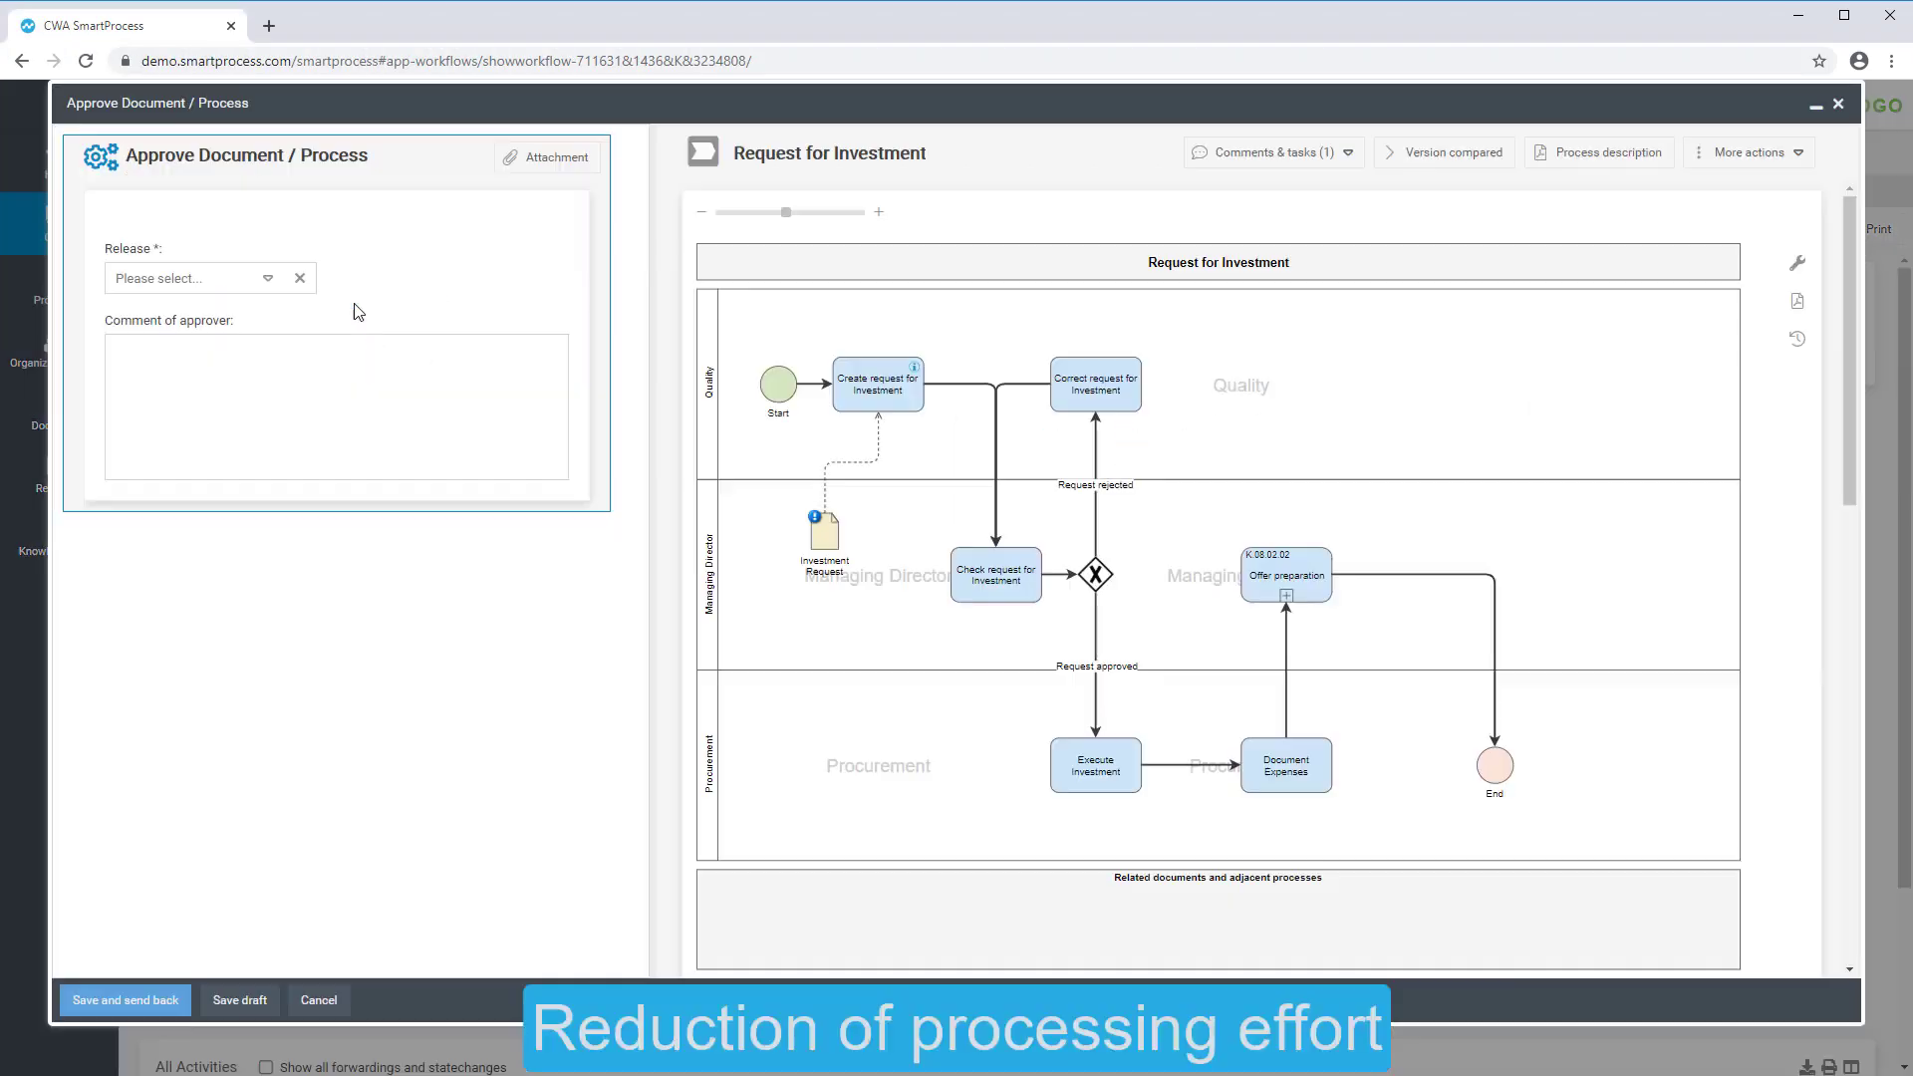
{"action": "left_click", "coordinate": [275, 287]}
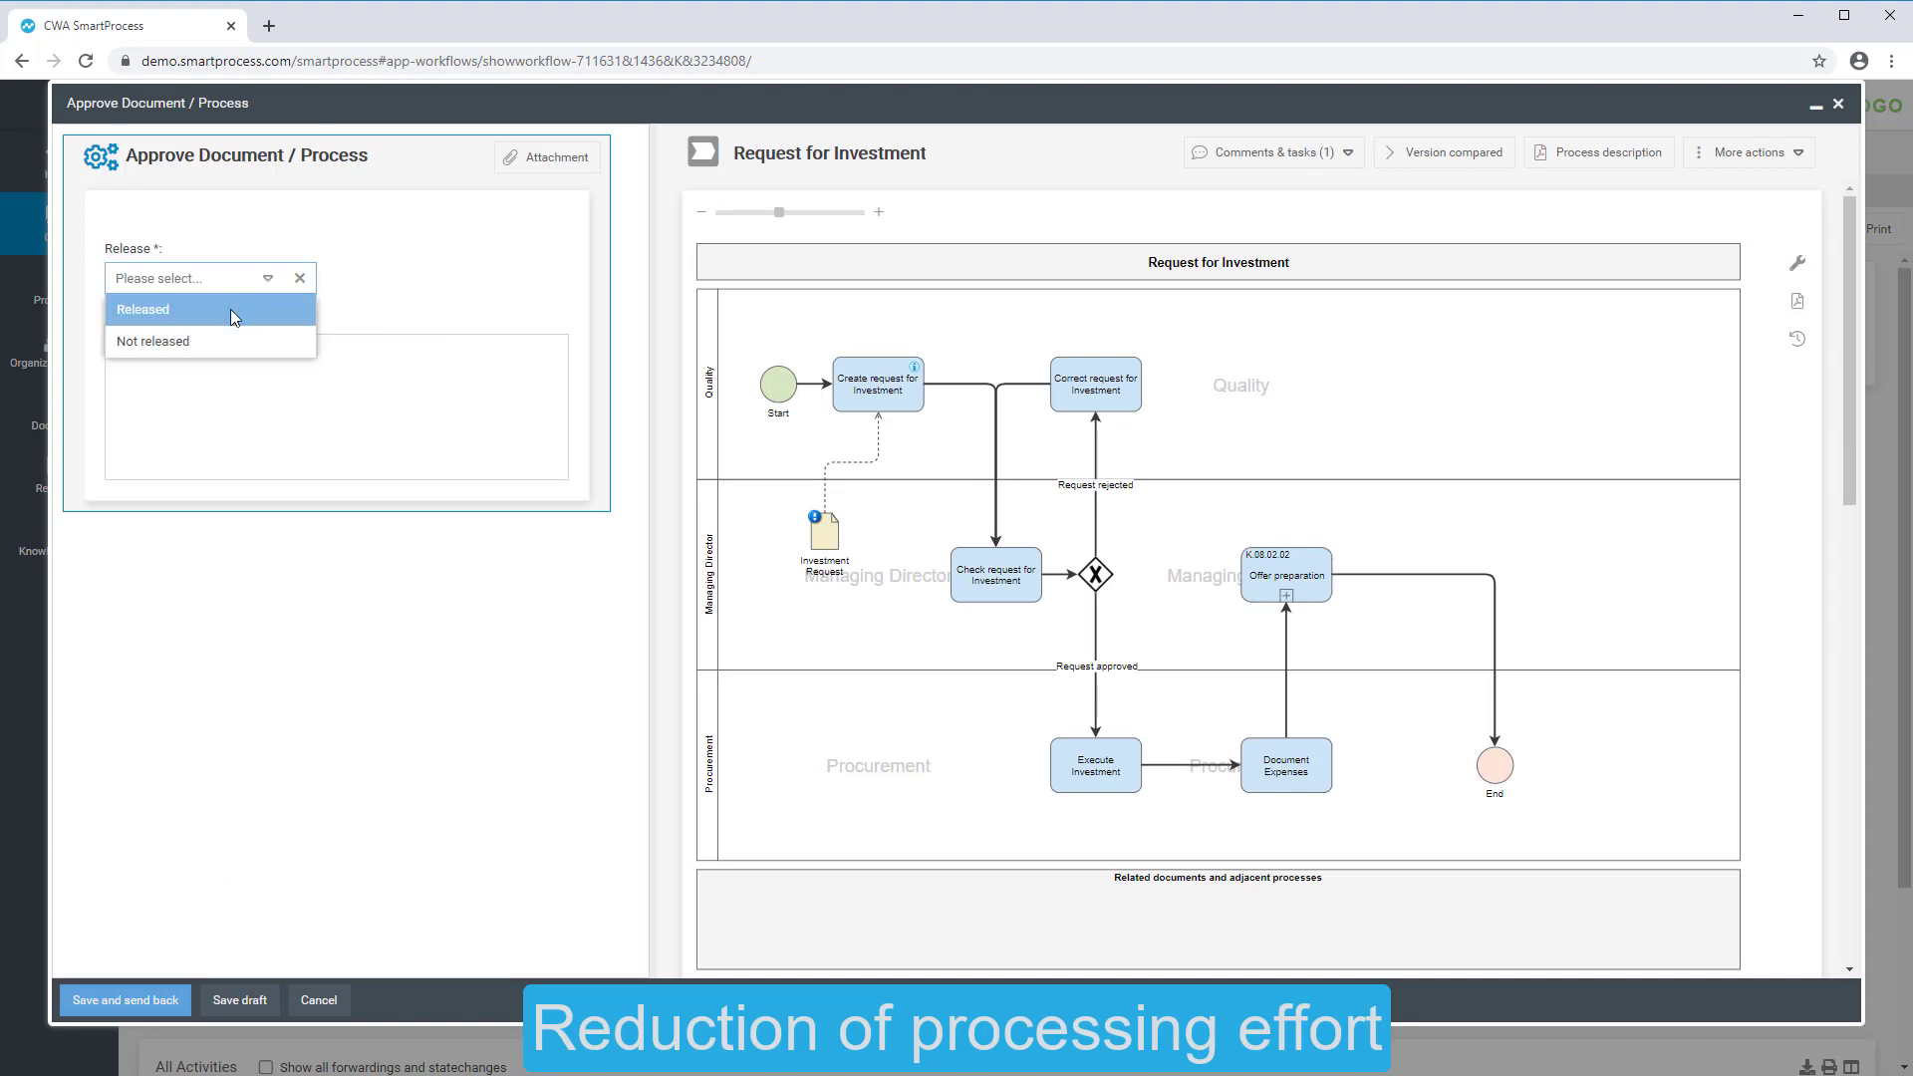
{"action": "left_click", "coordinate": [234, 311]}
{"action": "left_click", "coordinate": [125, 999]}
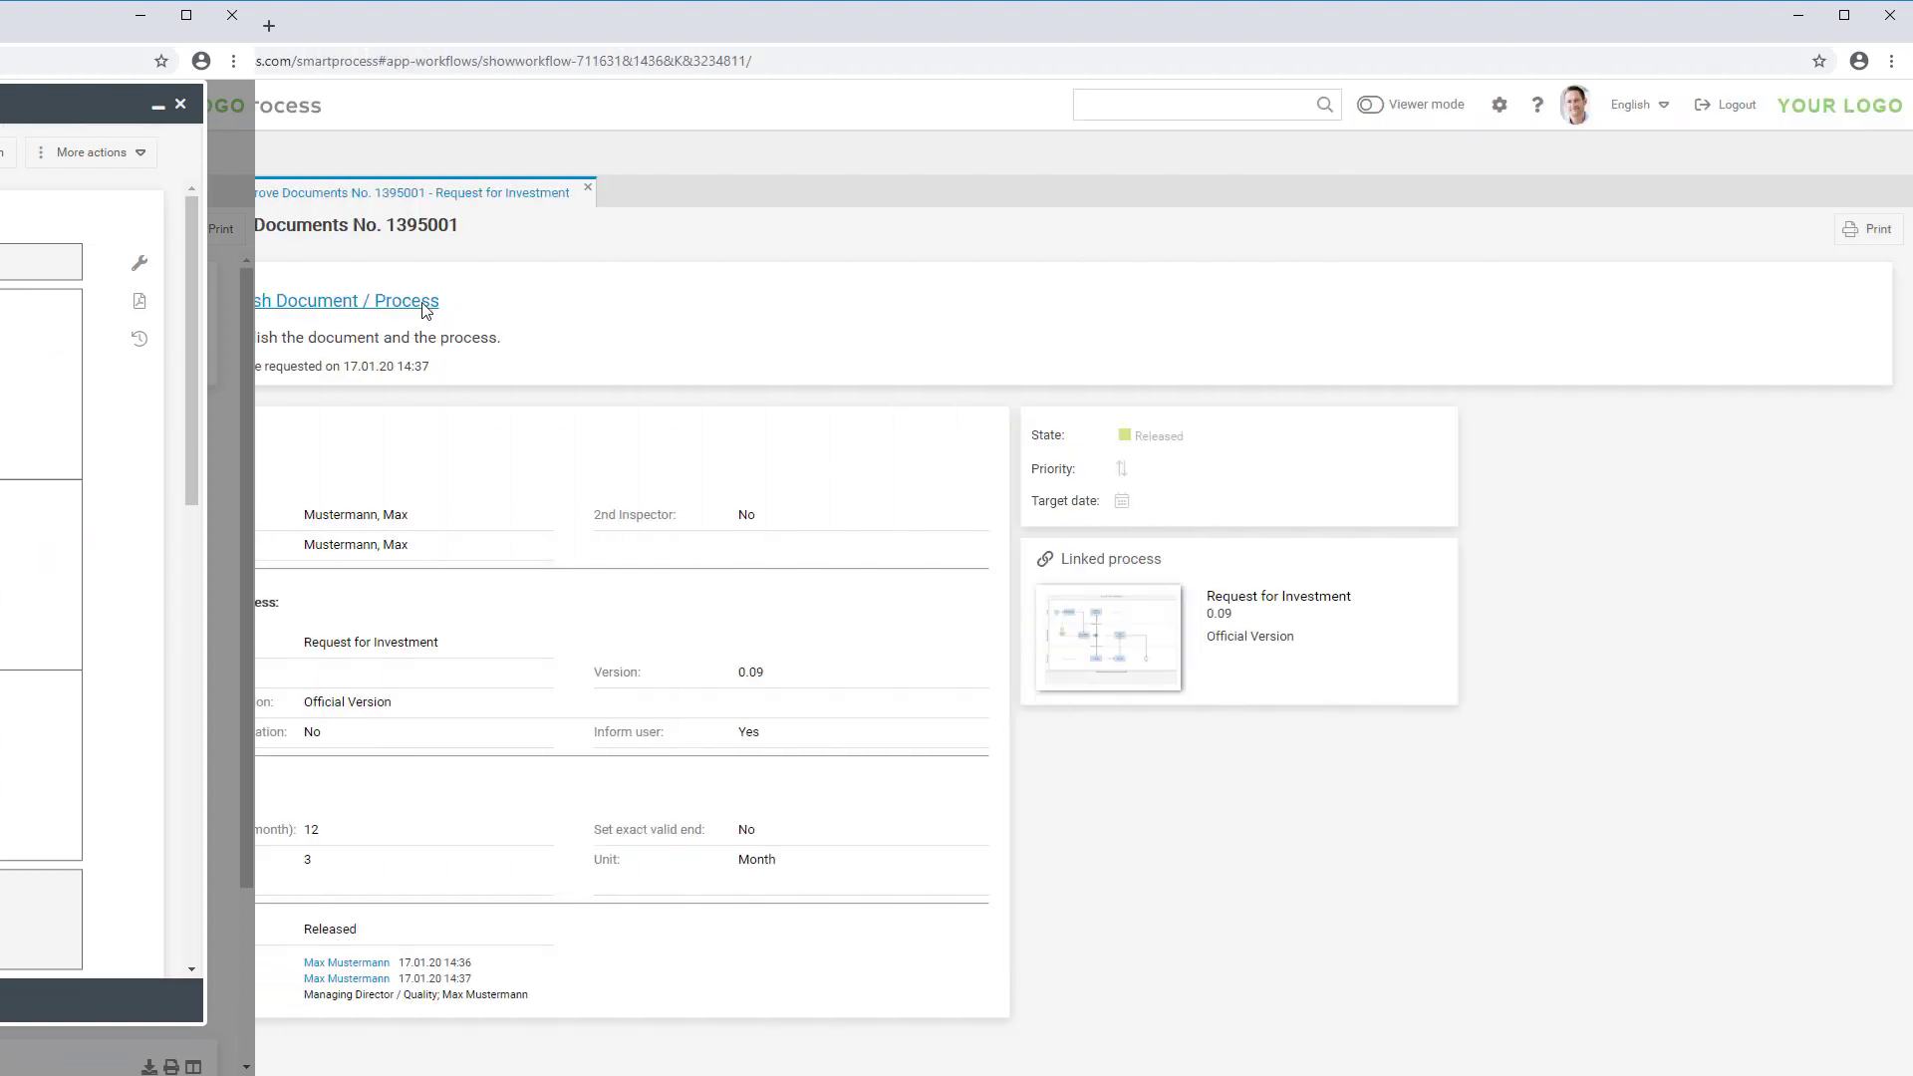
Set Published to Yes for the Request for Investment process
{"action": "left_click", "coordinate": [320, 179]}
{"action": "left_click", "coordinate": [264, 290]}
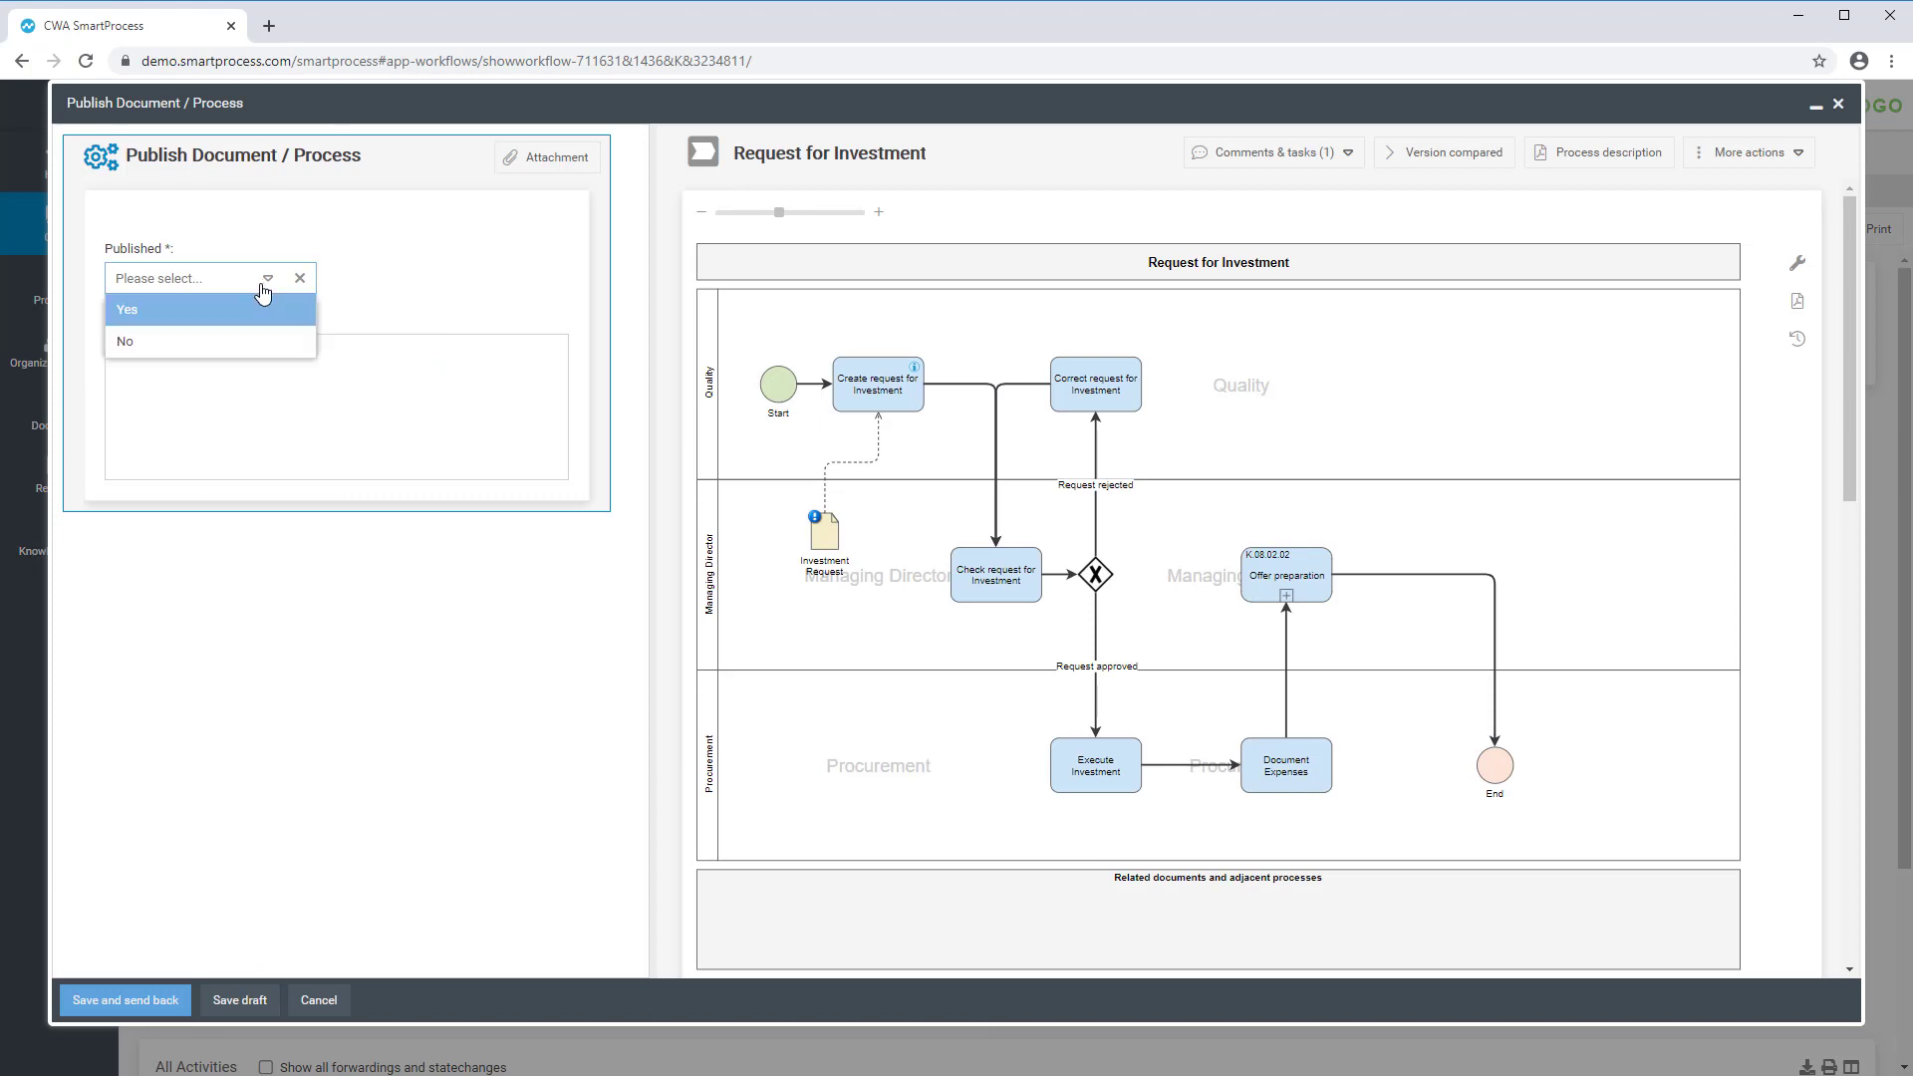
{"action": "left_click", "coordinate": [240, 313]}
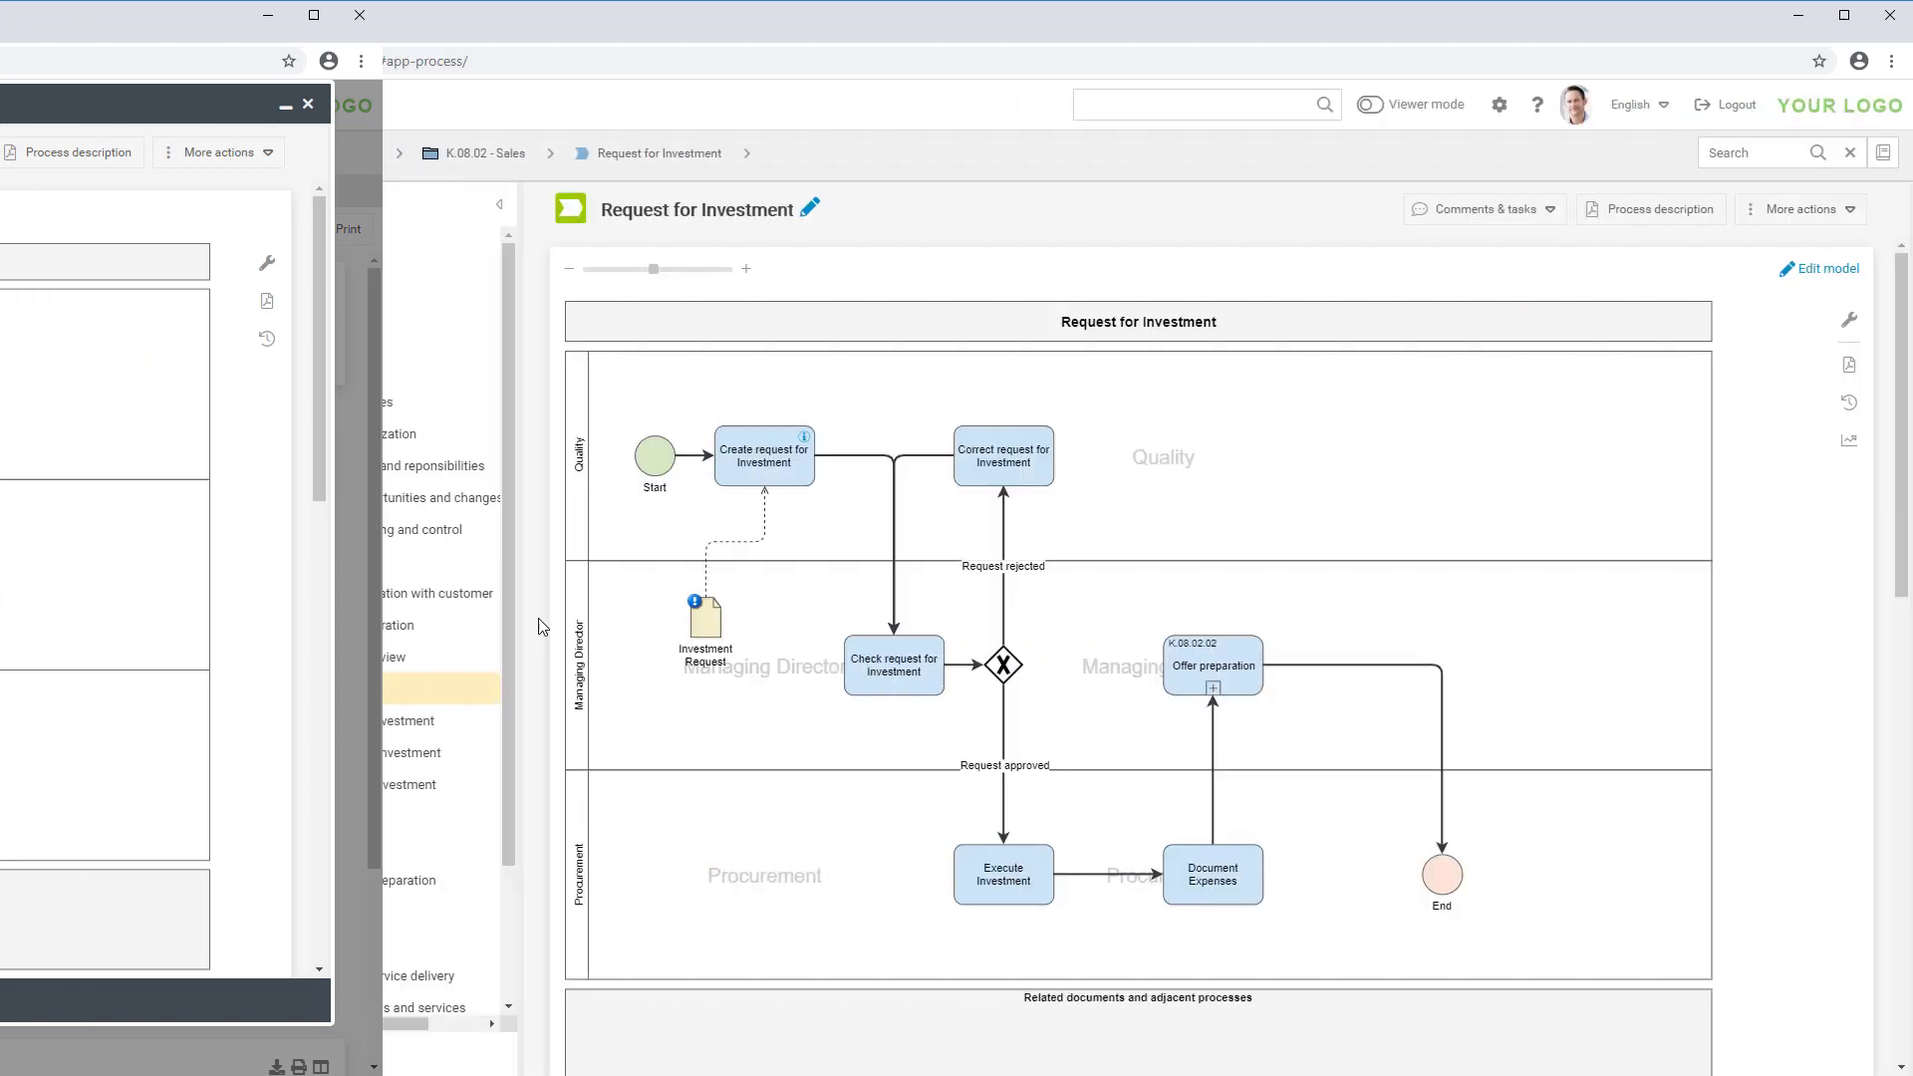
{"action": "scroll", "coordinate": [794, 595], "scroll_direction": "down", "scroll_amount": 6}
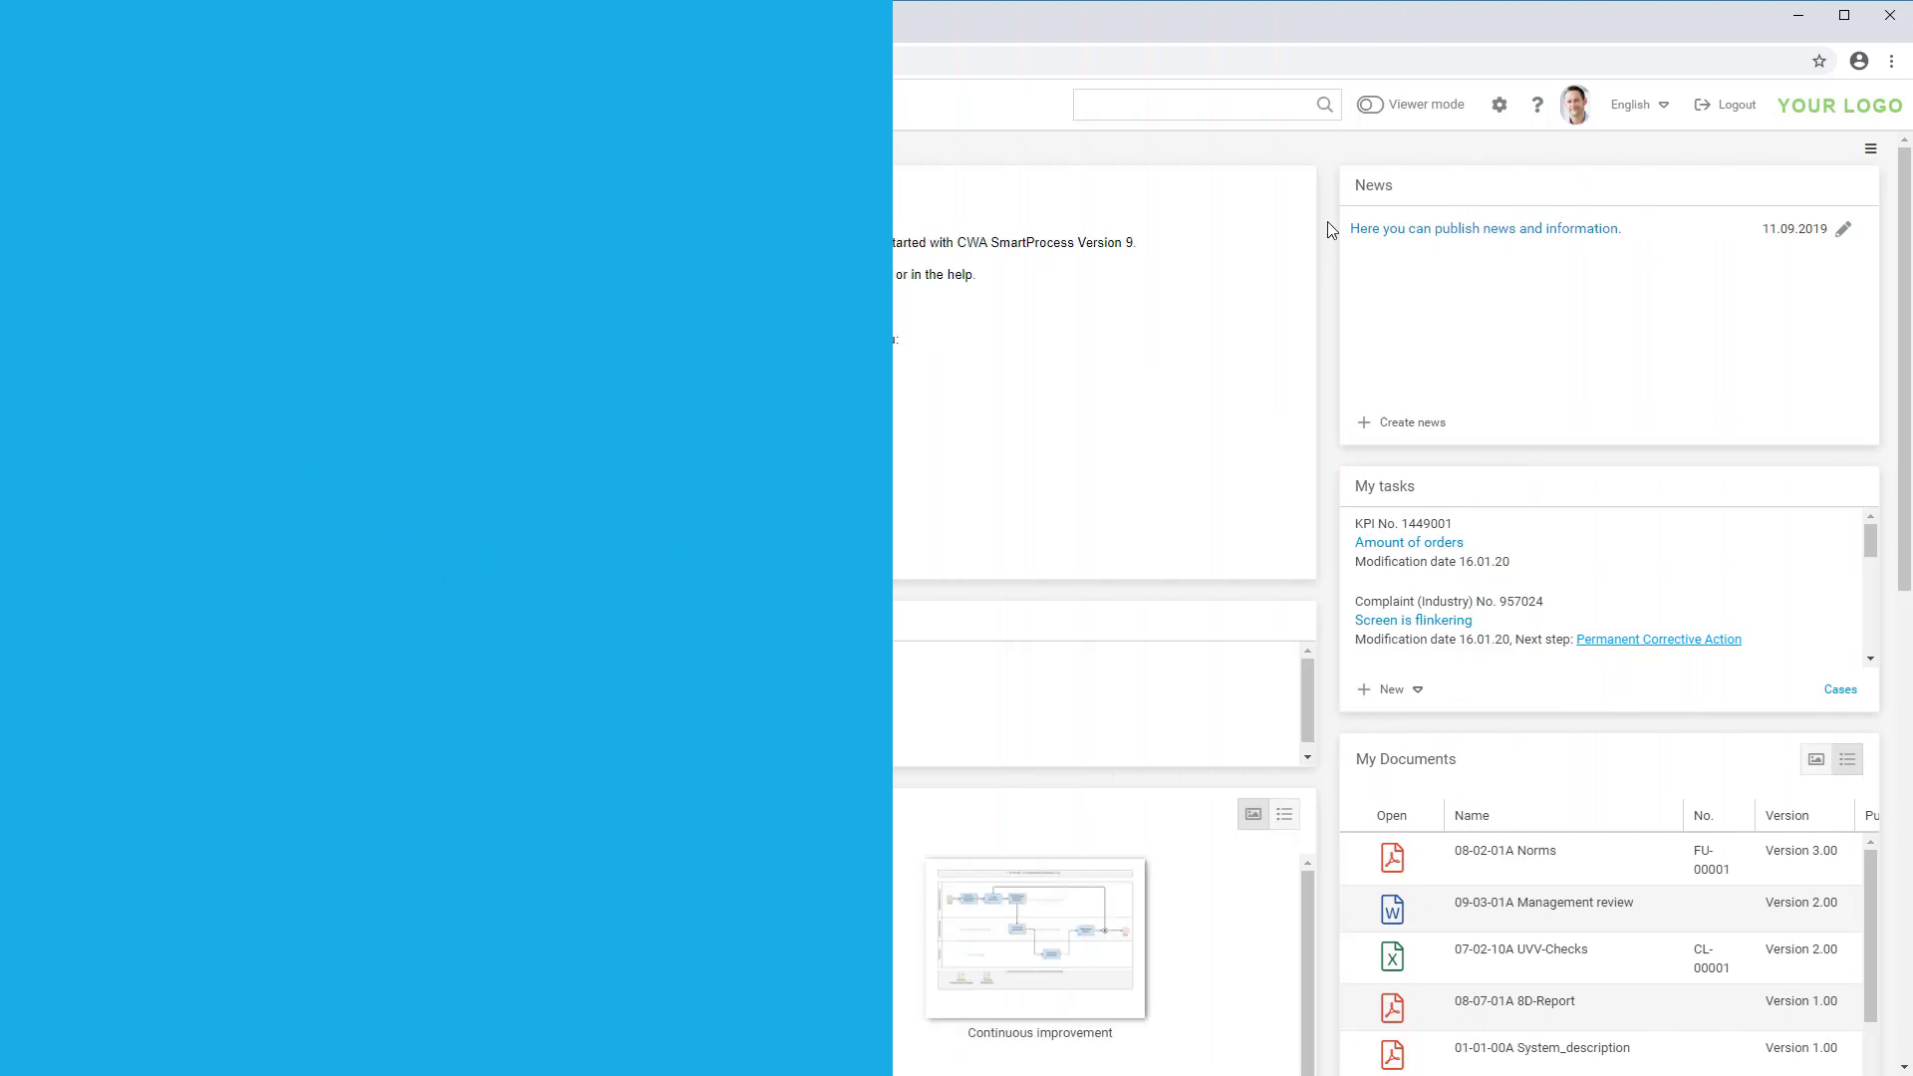
View Request for Investment from the start page, then open the 01-01-00A System_description PDF
{"action": "scroll", "coordinate": [1327, 224], "scroll_direction": "down", "scroll_amount": 2}
{"action": "scroll", "coordinate": [1328, 225], "scroll_direction": "down", "scroll_amount": 2}
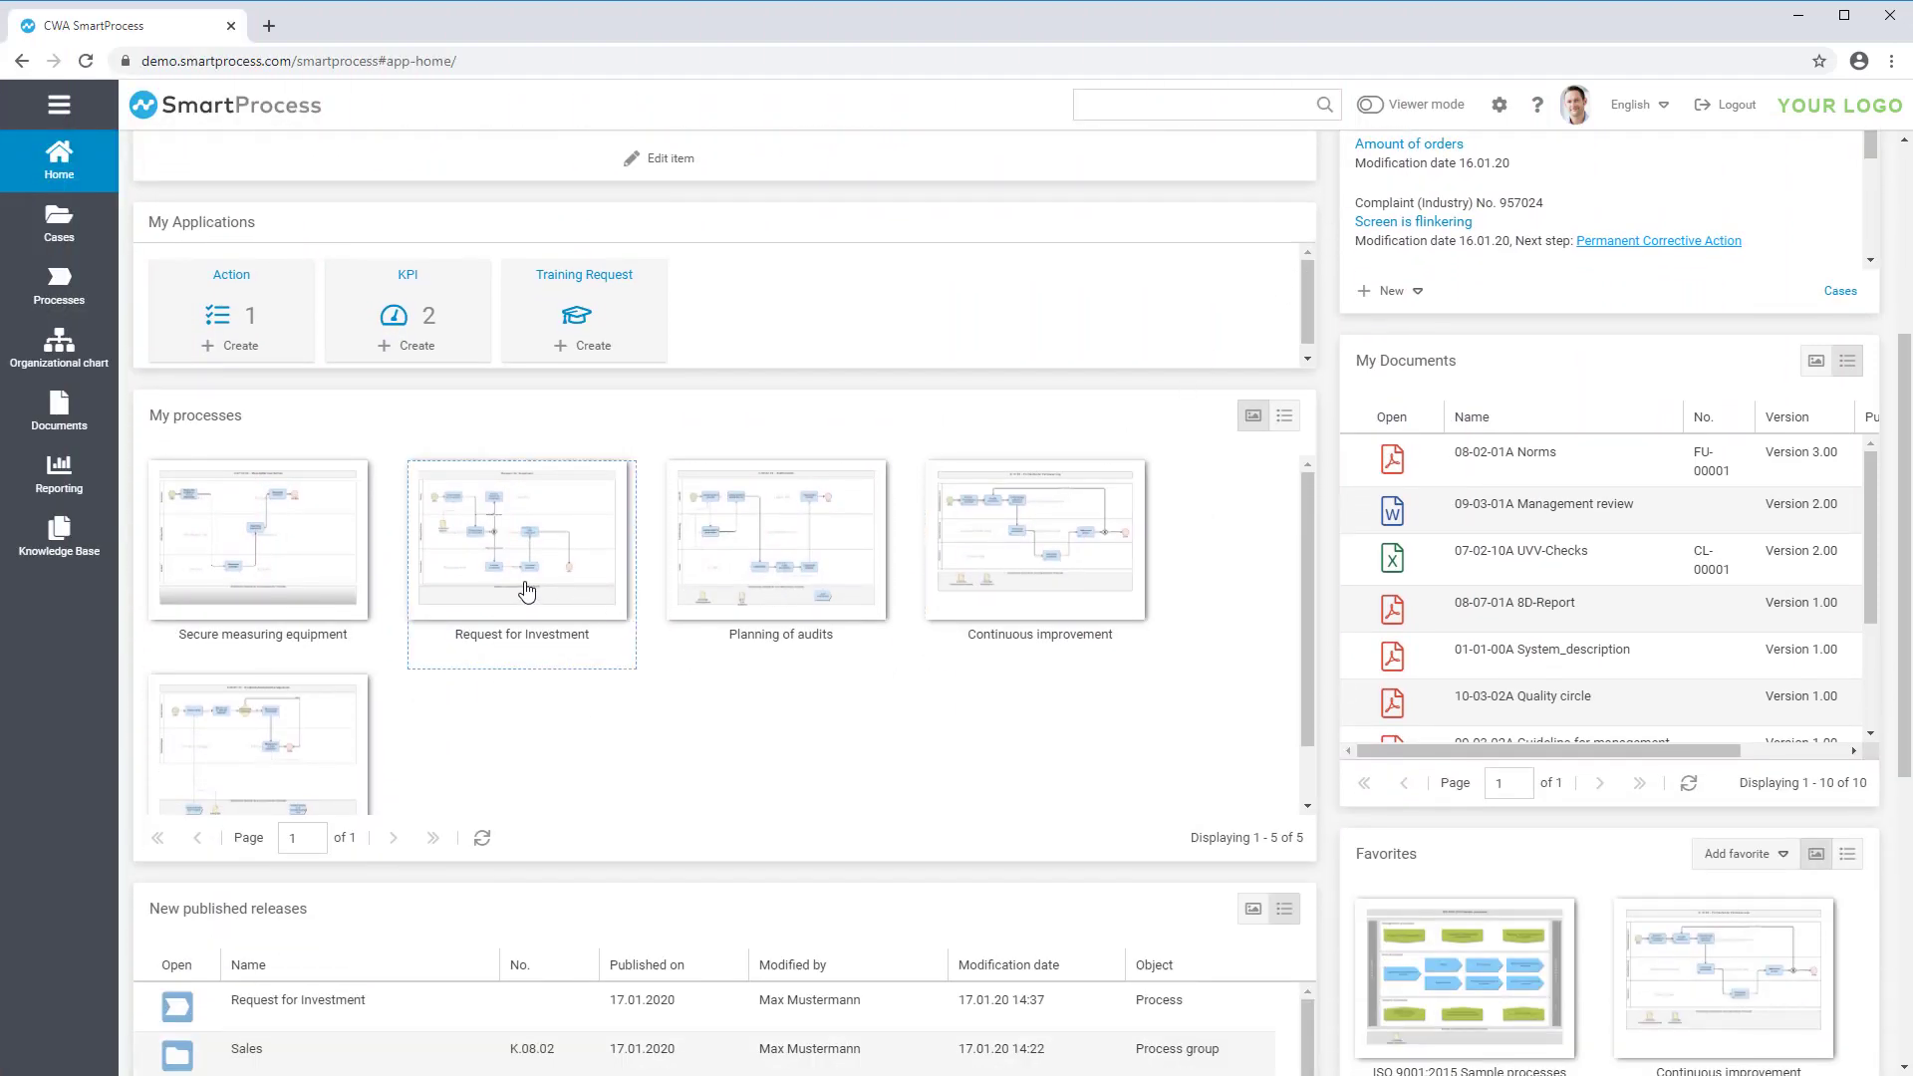
{"action": "left_click", "coordinate": [516, 539]}
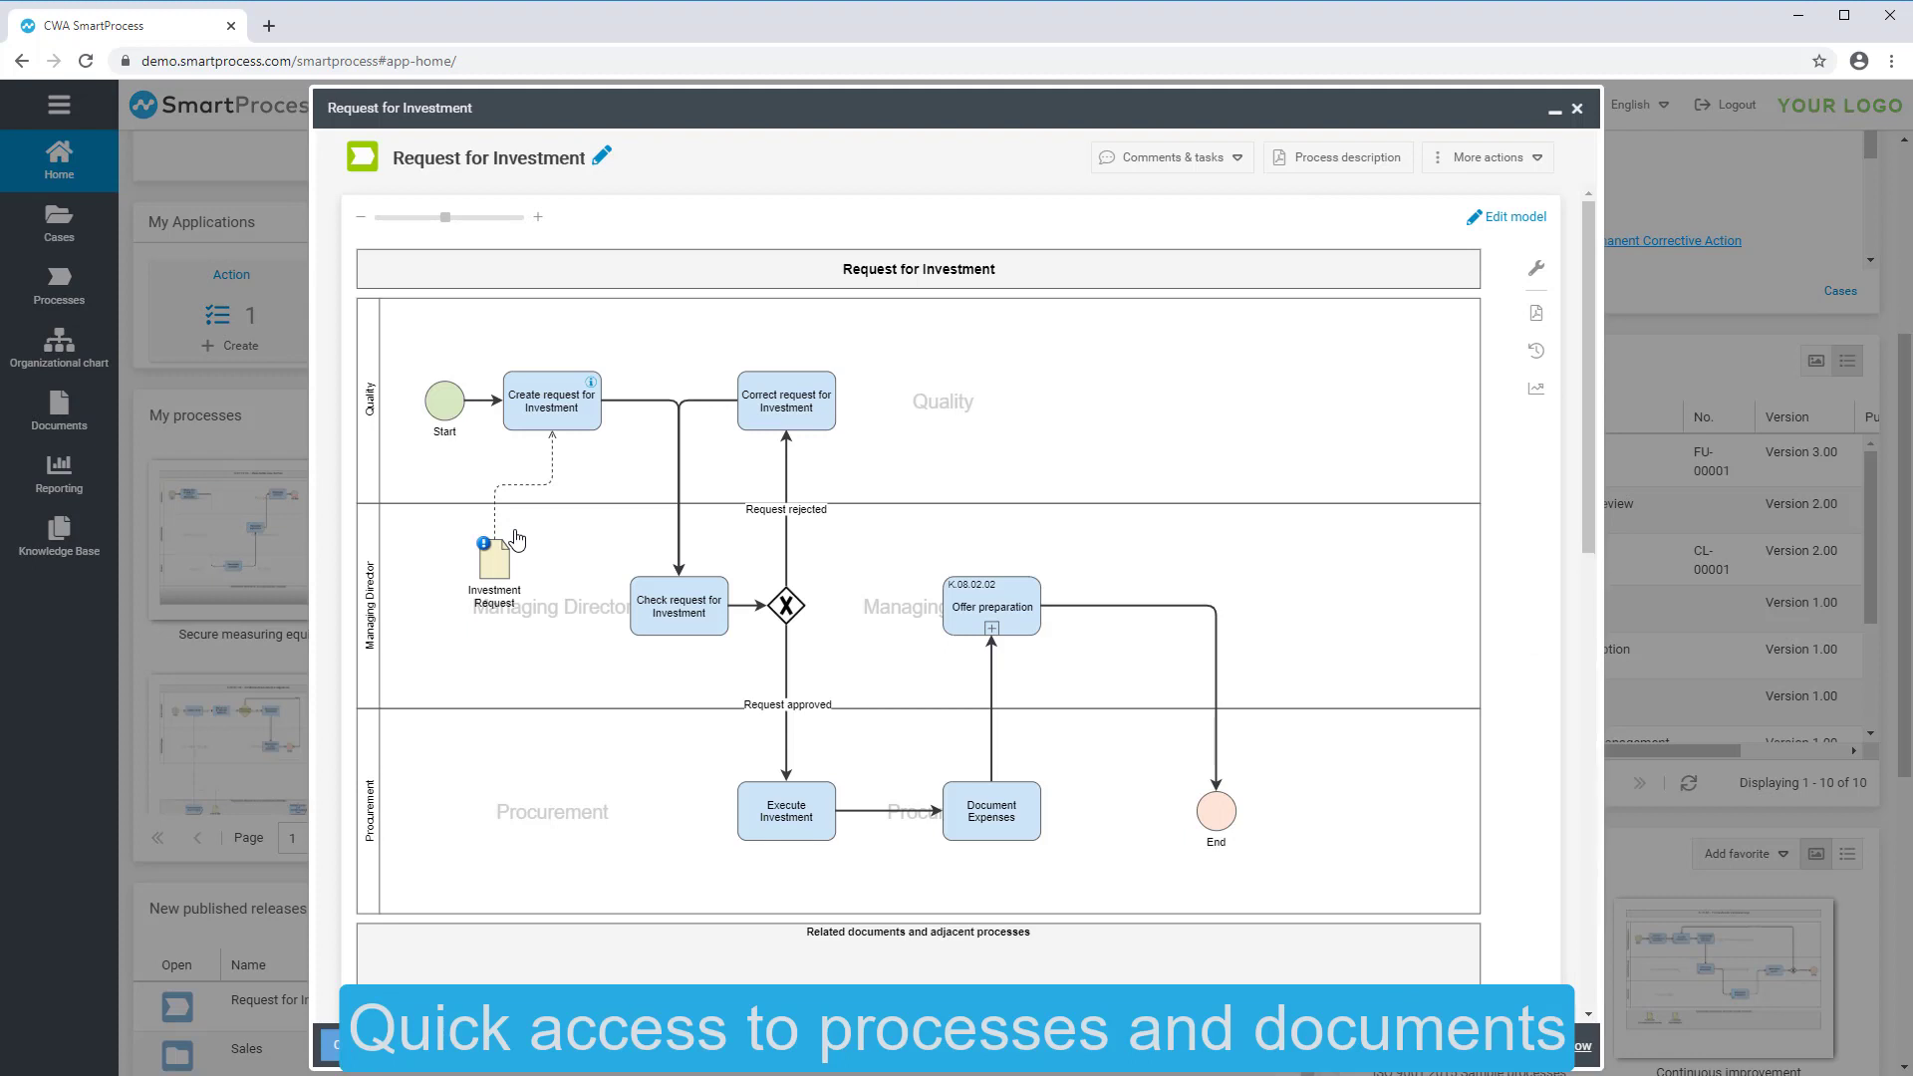
{"action": "left_click", "coordinate": [1577, 111]}
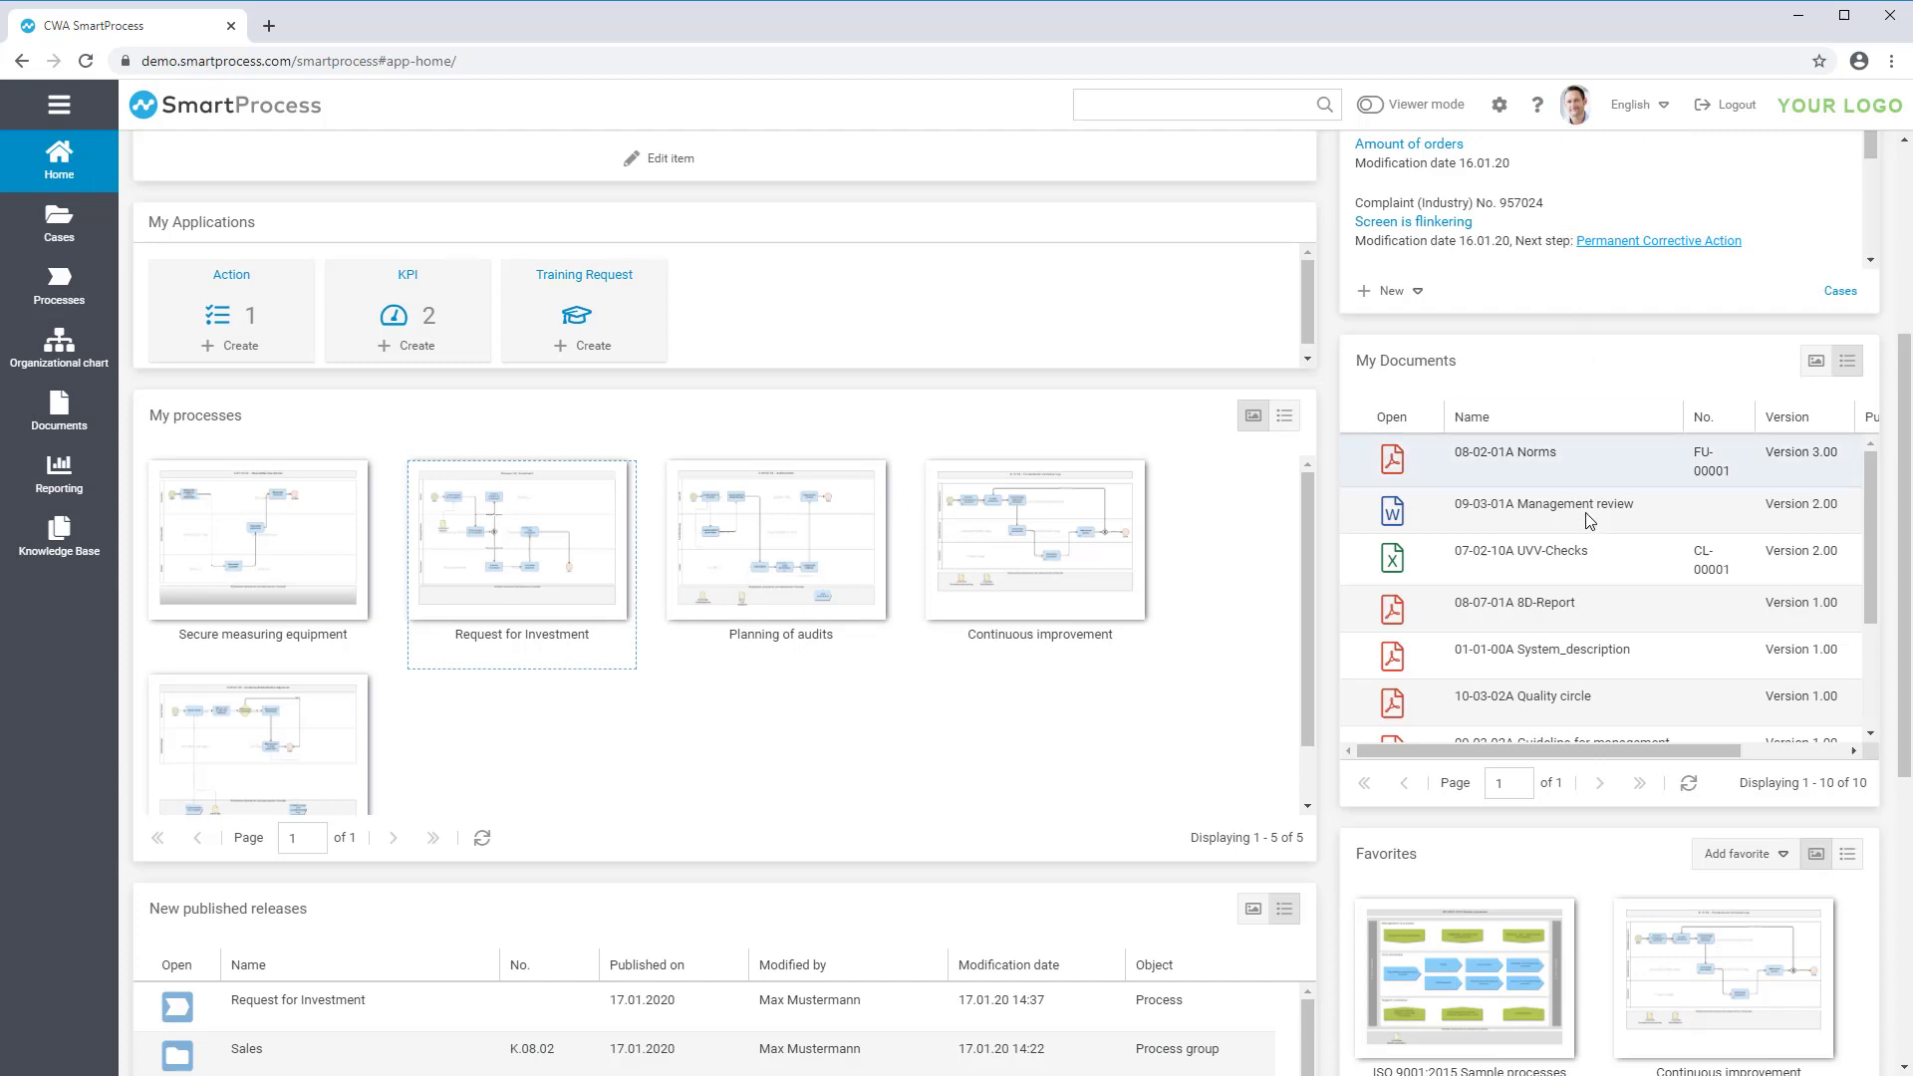
{"action": "left_click", "coordinate": [1392, 660]}
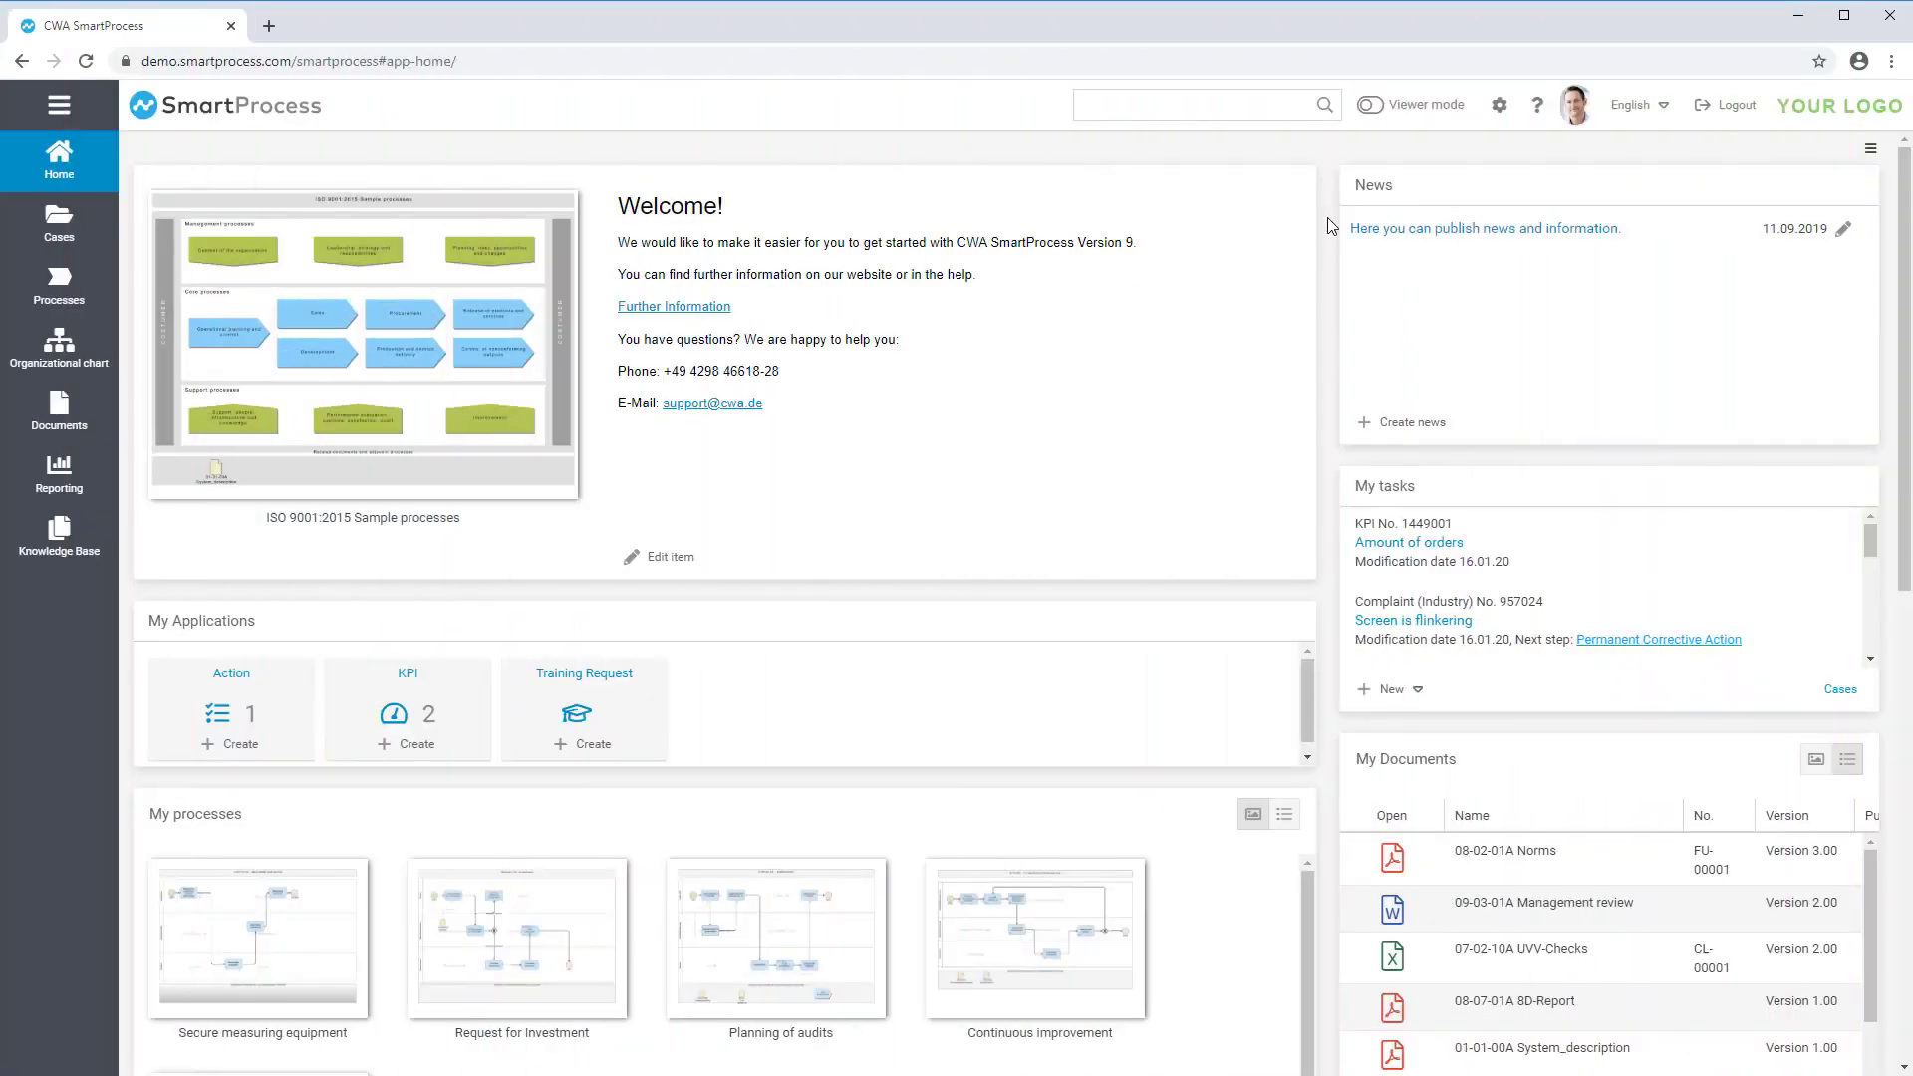
List the published processes in the mobile app, then switch to its Documents page
{"action": "left_click", "coordinate": [960, 257]}
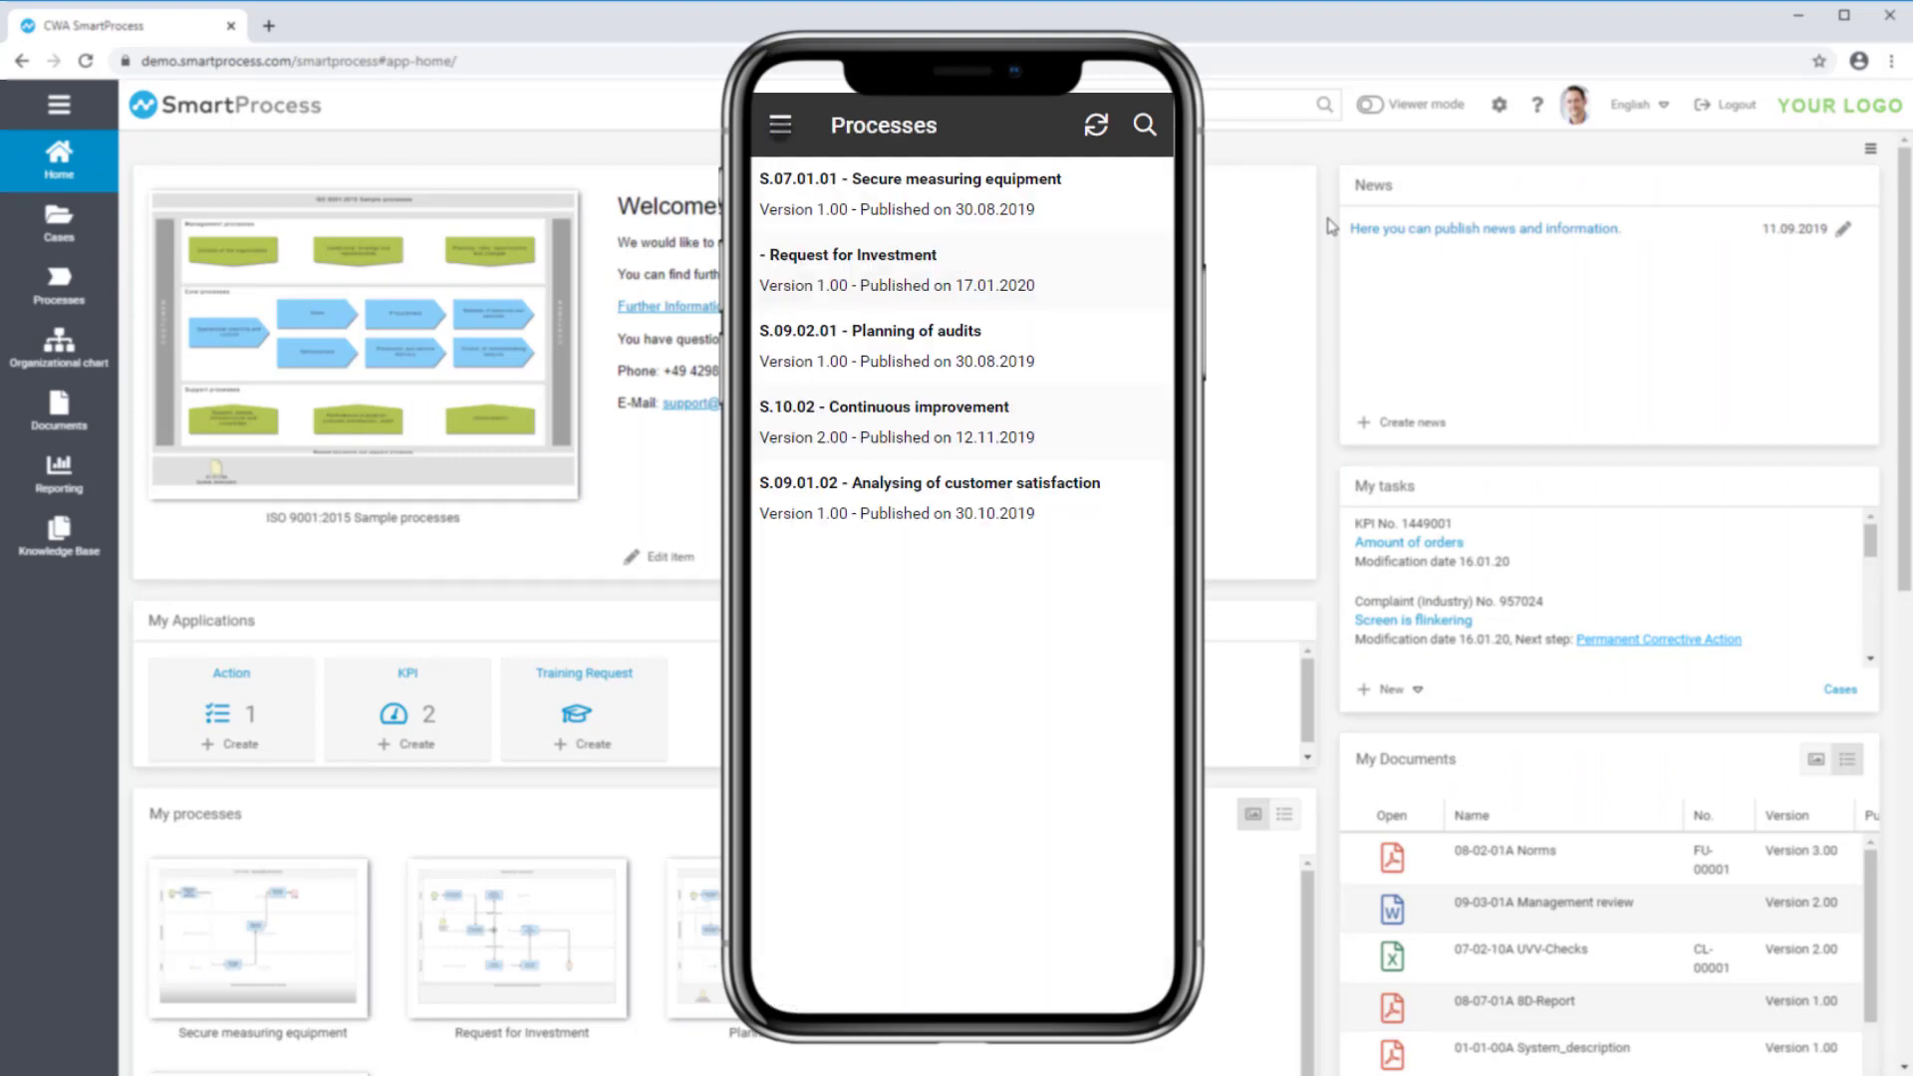
{"action": "left_click", "coordinate": [780, 125]}
{"action": "left_click", "coordinate": [832, 319]}
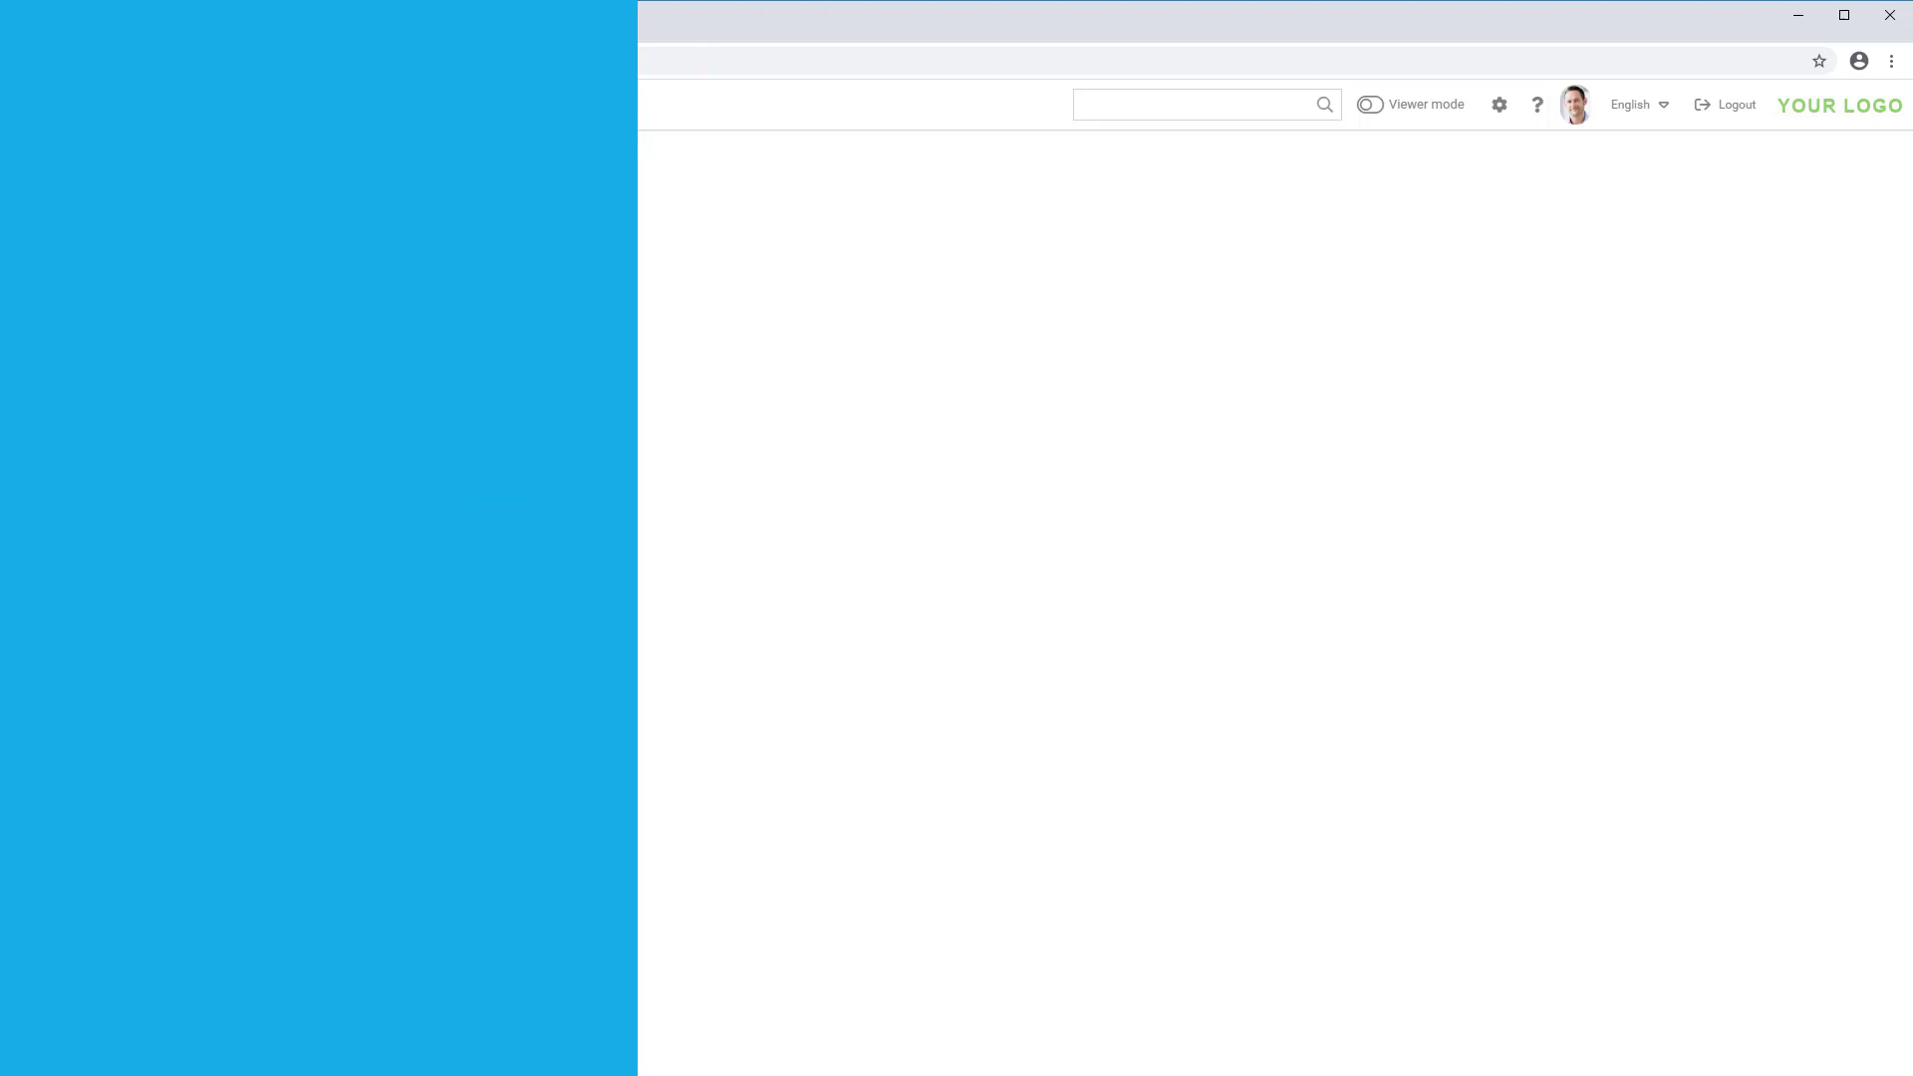
Chart Amount of complaints in the KPI report and start saving it as a standard report
{"action": "left_click", "coordinate": [205, 447]}
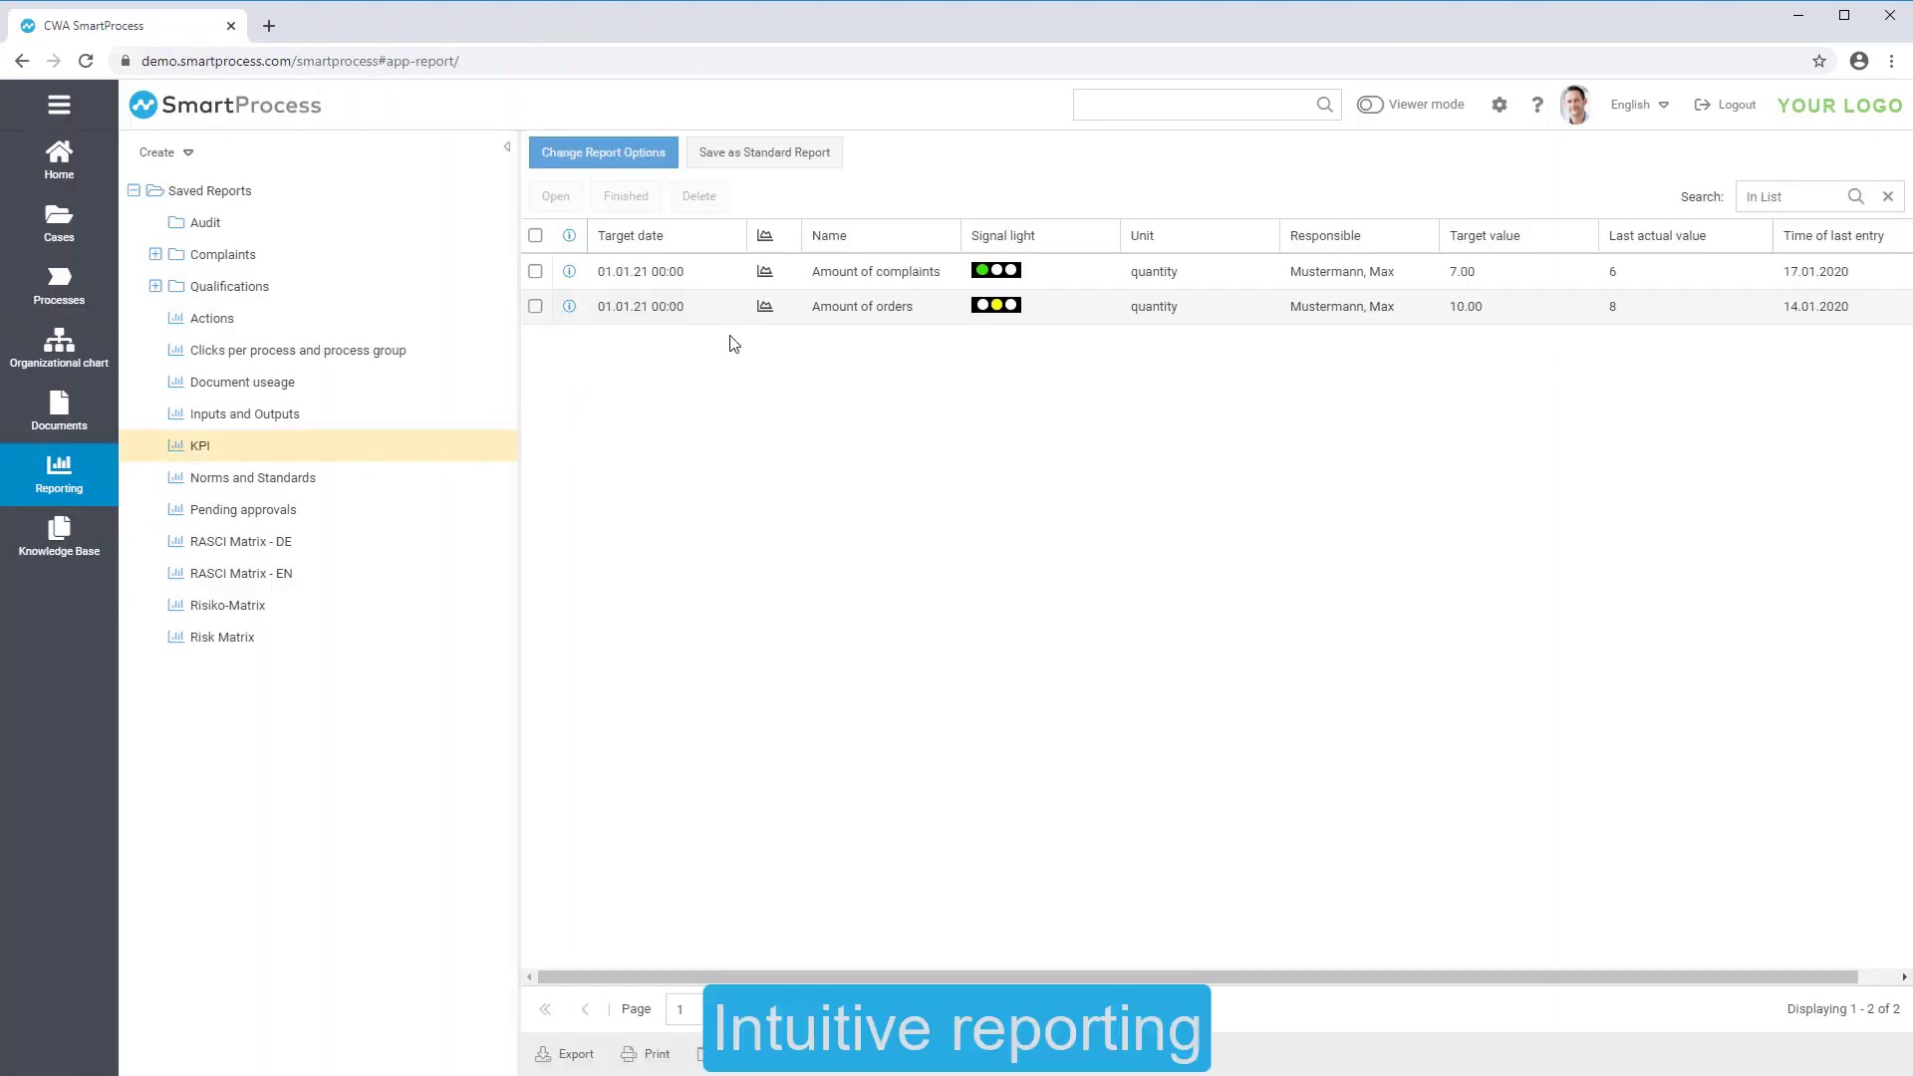
{"action": "left_click", "coordinate": [765, 273]}
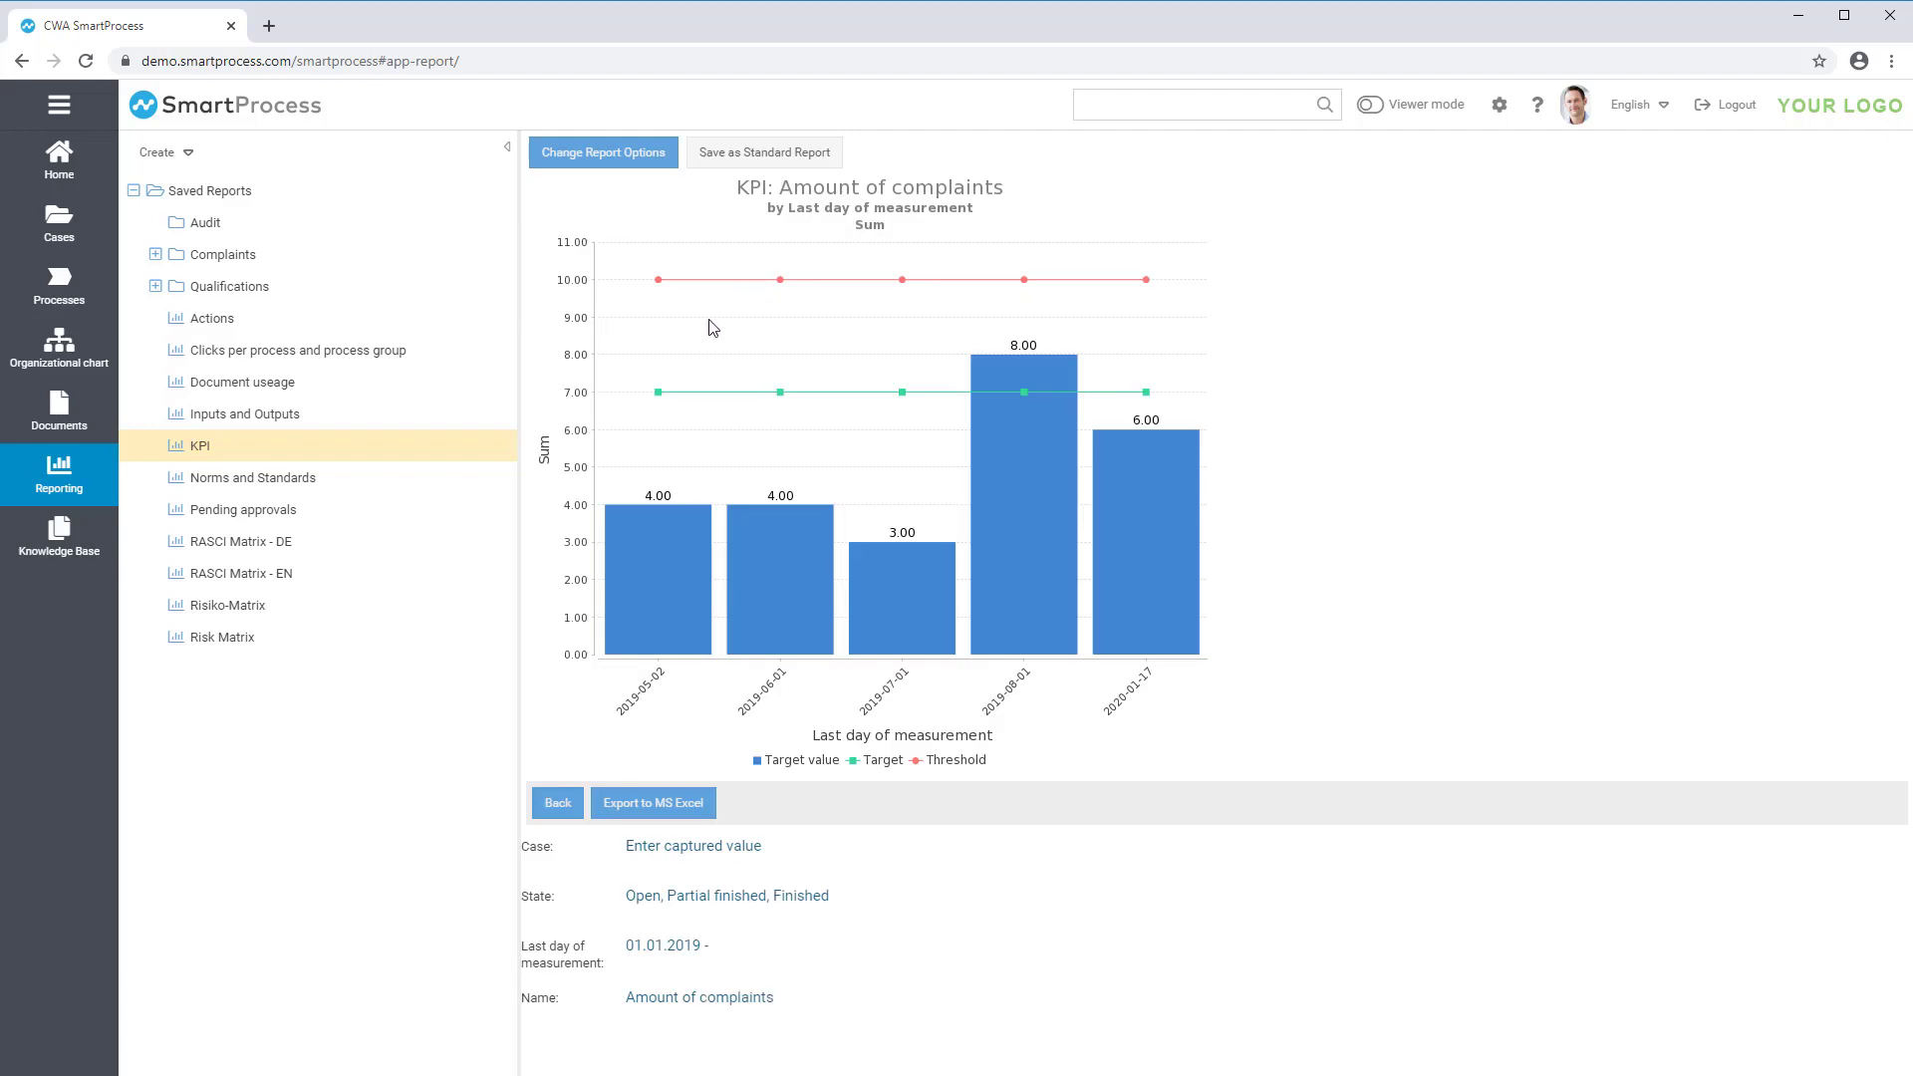
{"action": "left_click", "coordinate": [775, 155]}
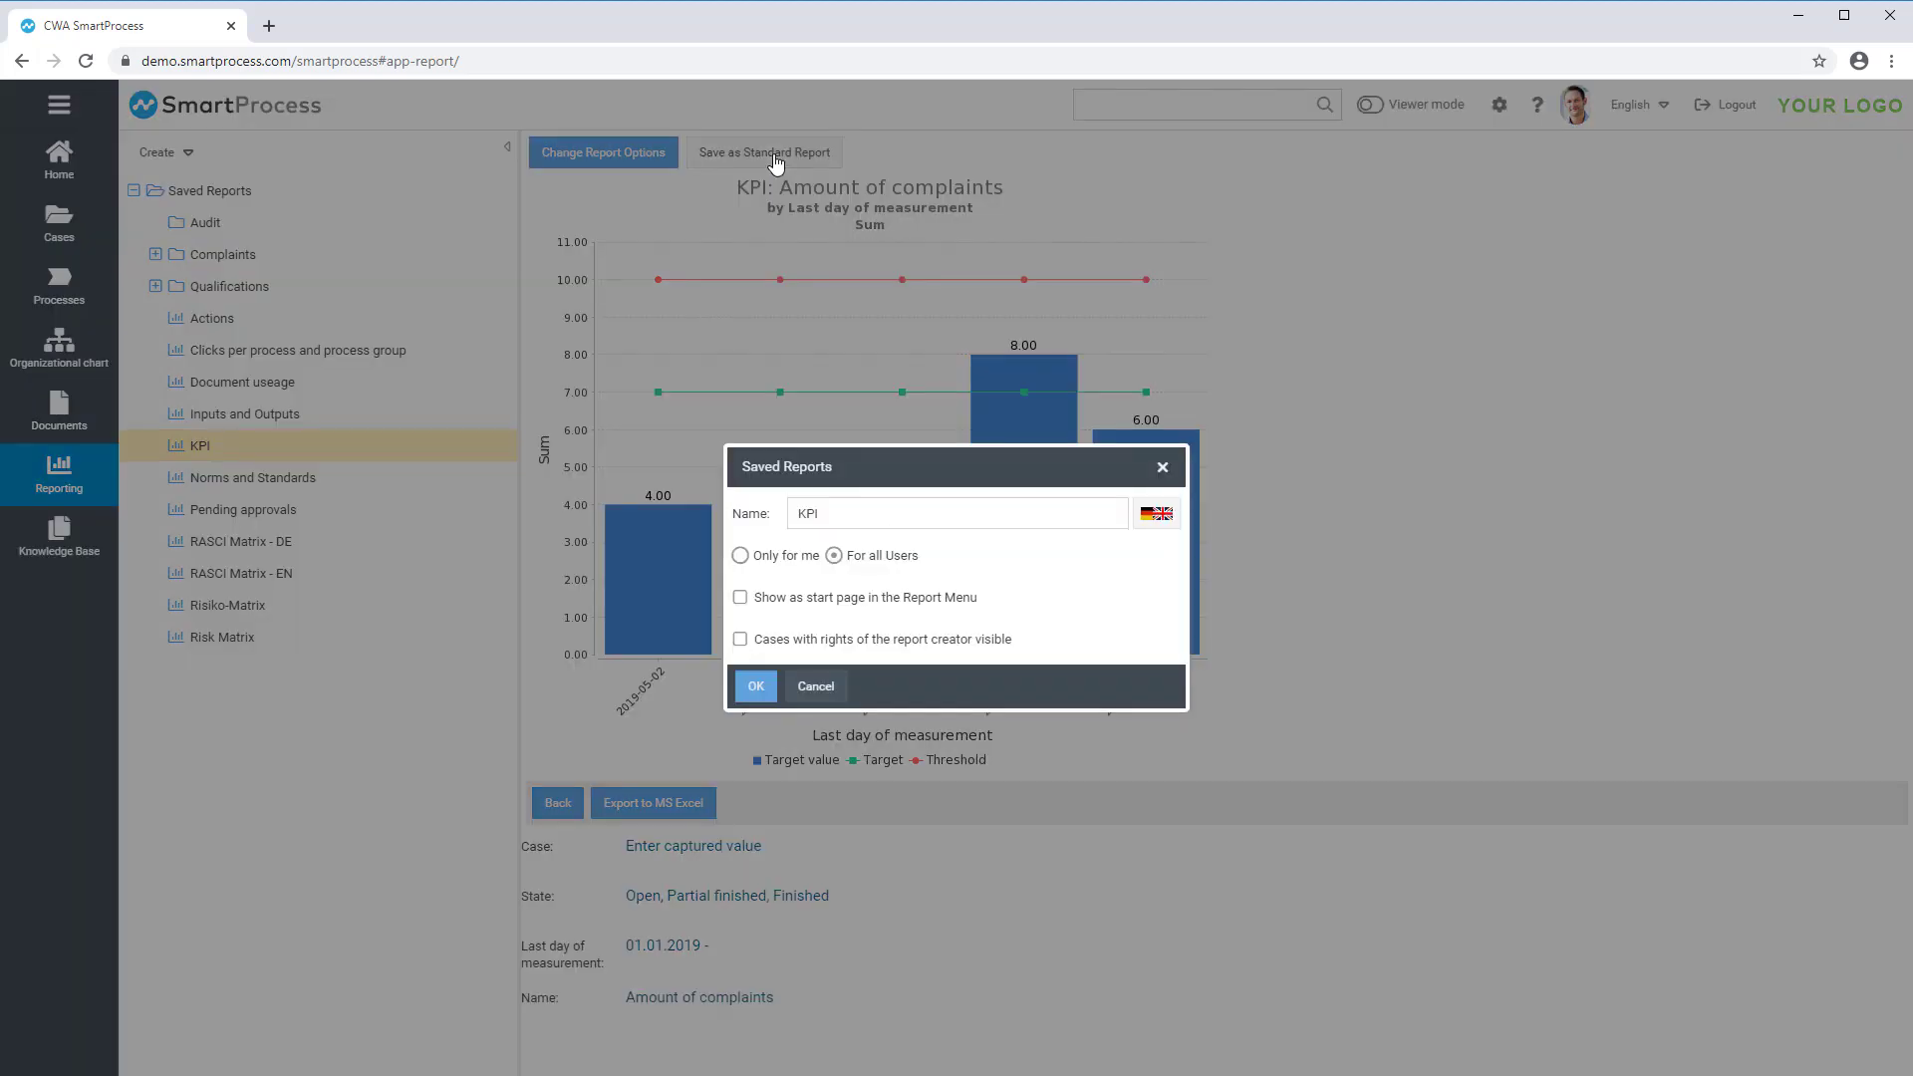